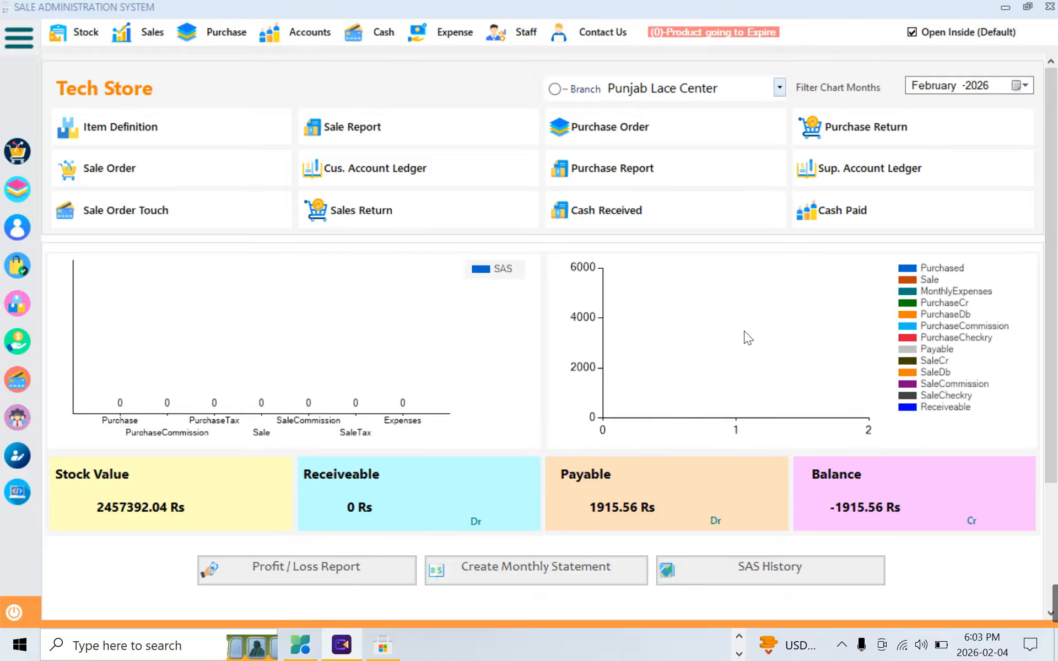
# View the Sale Order form, close it and open the Item Definition form
pyautogui.click(170, 164)
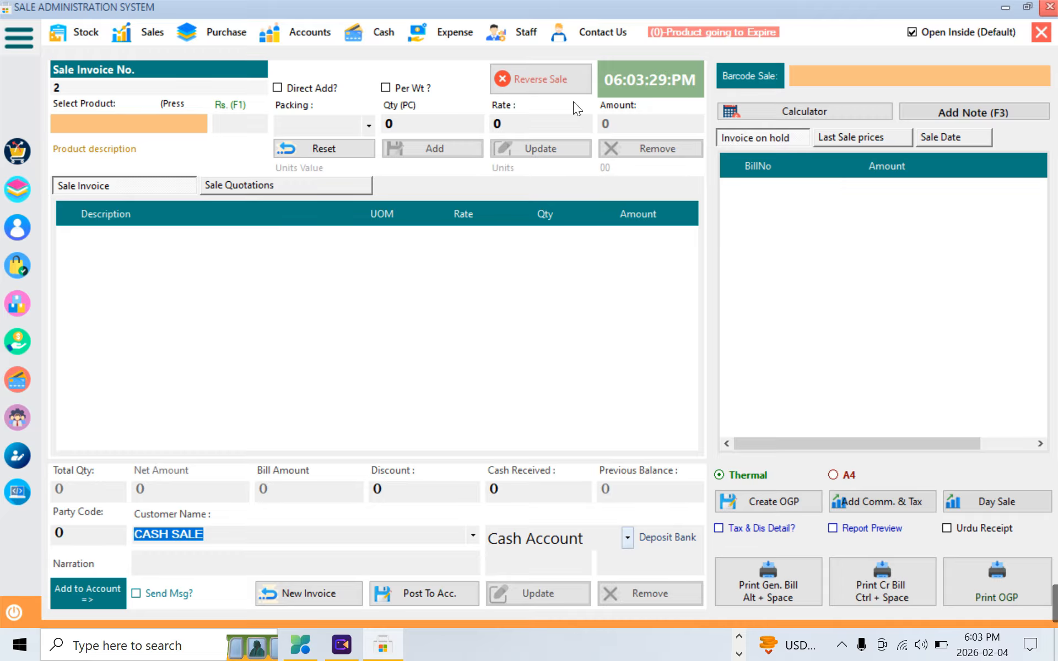
pyautogui.click(1041, 34)
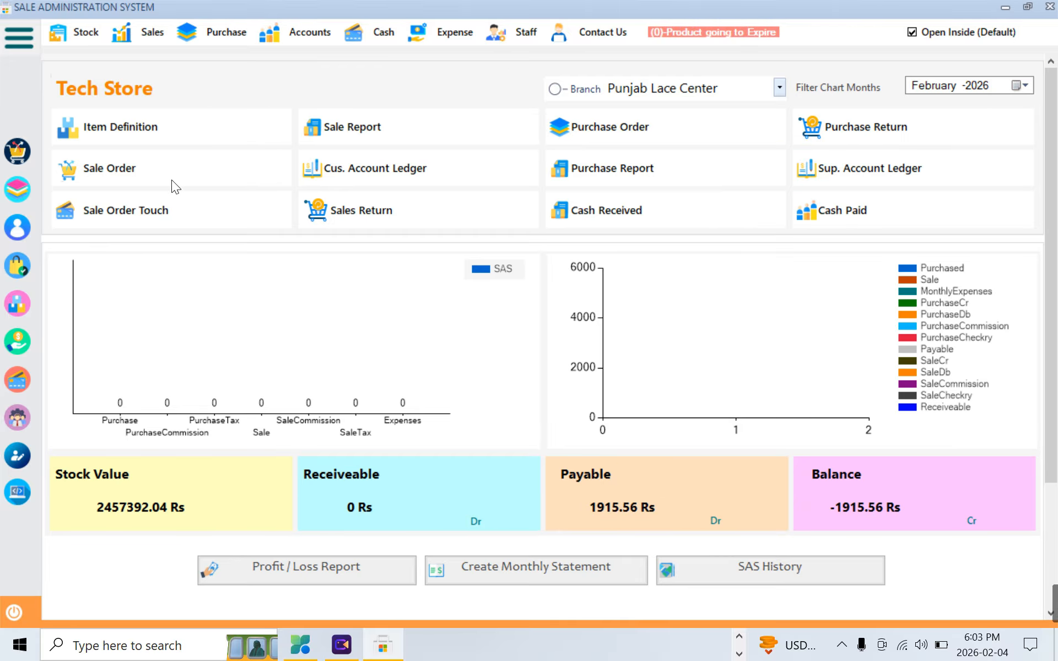
pyautogui.click(184, 133)
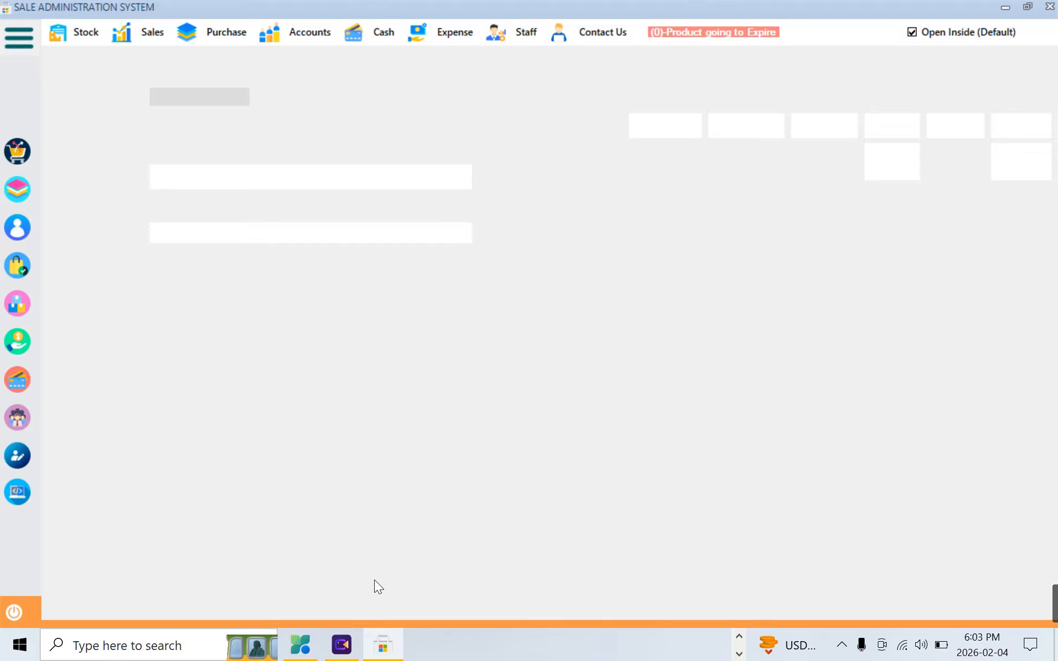
# Switch to Microsoft PC Manager, run the PC boost and minimize its window
pyautogui.click(300, 644)
pyautogui.click(815, 346)
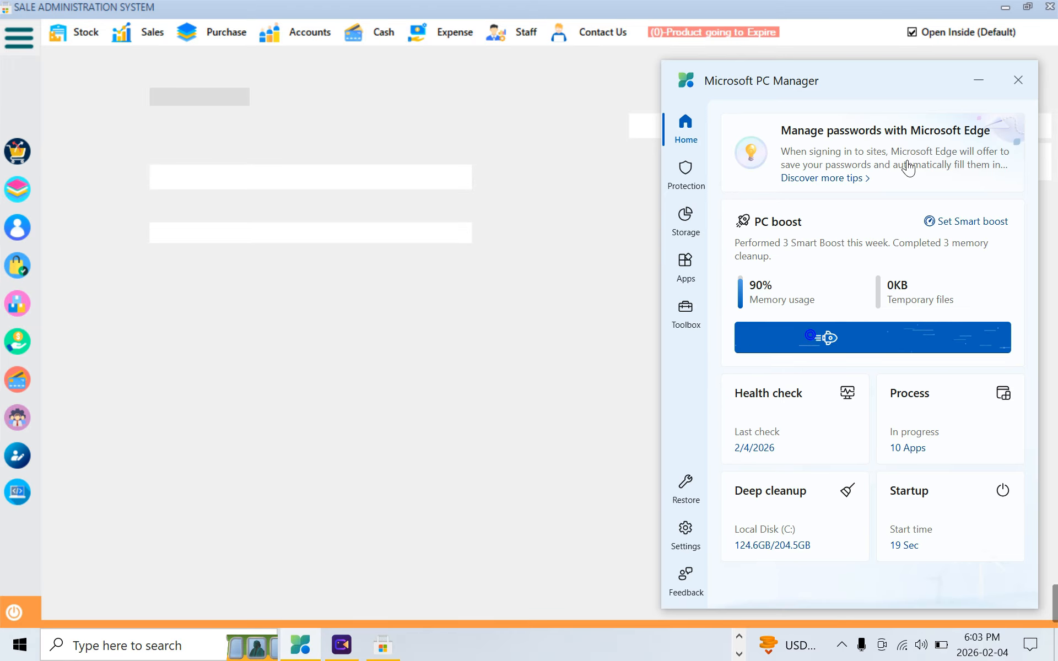
pyautogui.click(976, 82)
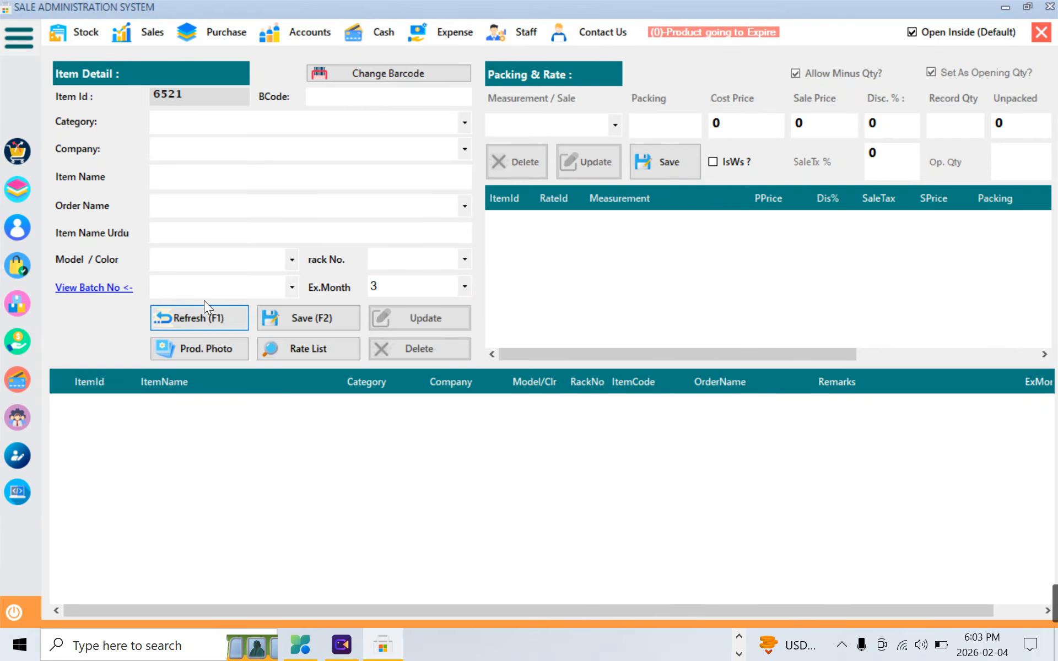
# Look through the existing categories and enter xyz as both the category and the company of the new item
pyautogui.click(205, 116)
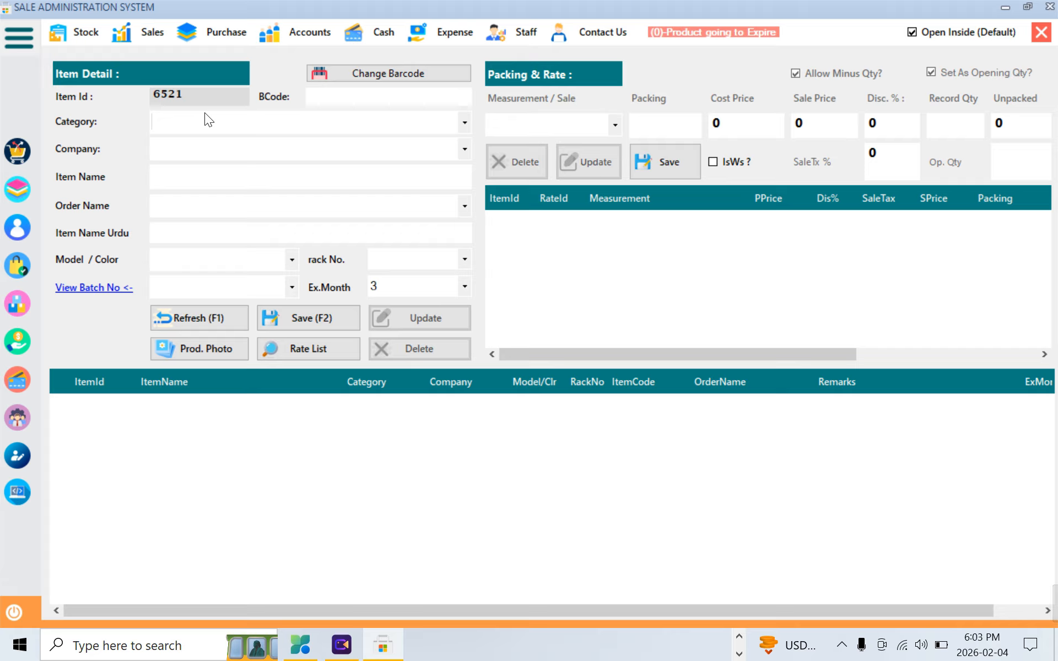
pyautogui.click(464, 129)
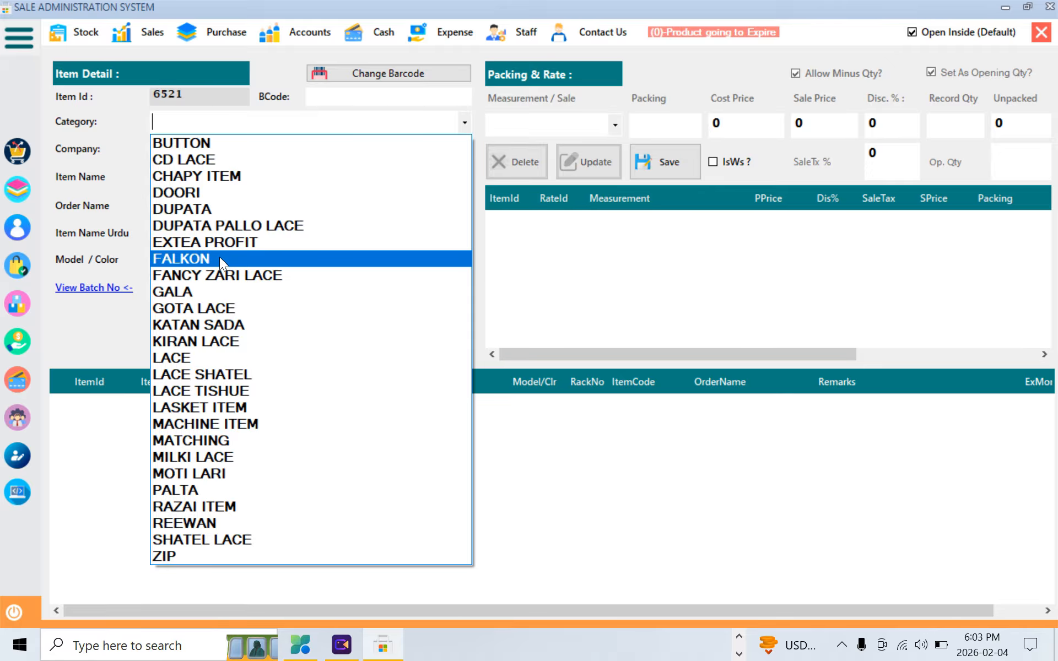
pyautogui.click(156, 121)
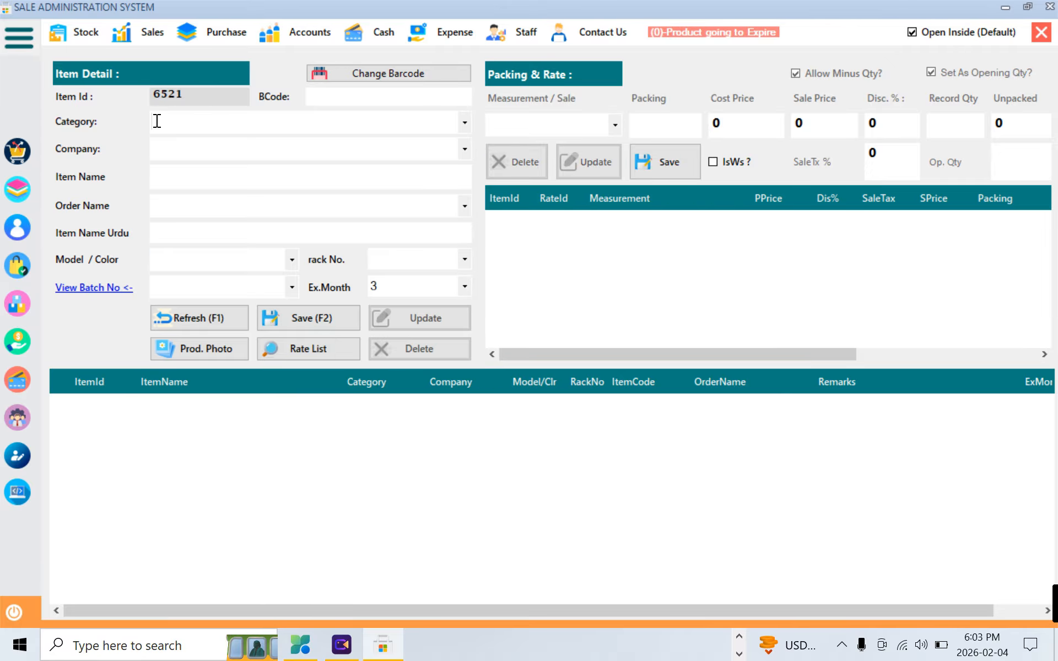
pyautogui.write('xyz')
pyautogui.press('Tab')
pyautogui.write('xyz')
pyautogui.press('Tab')
# Enter SHITAL LACE SMALL as the item name and save the item
pyautogui.write('SHILTA')
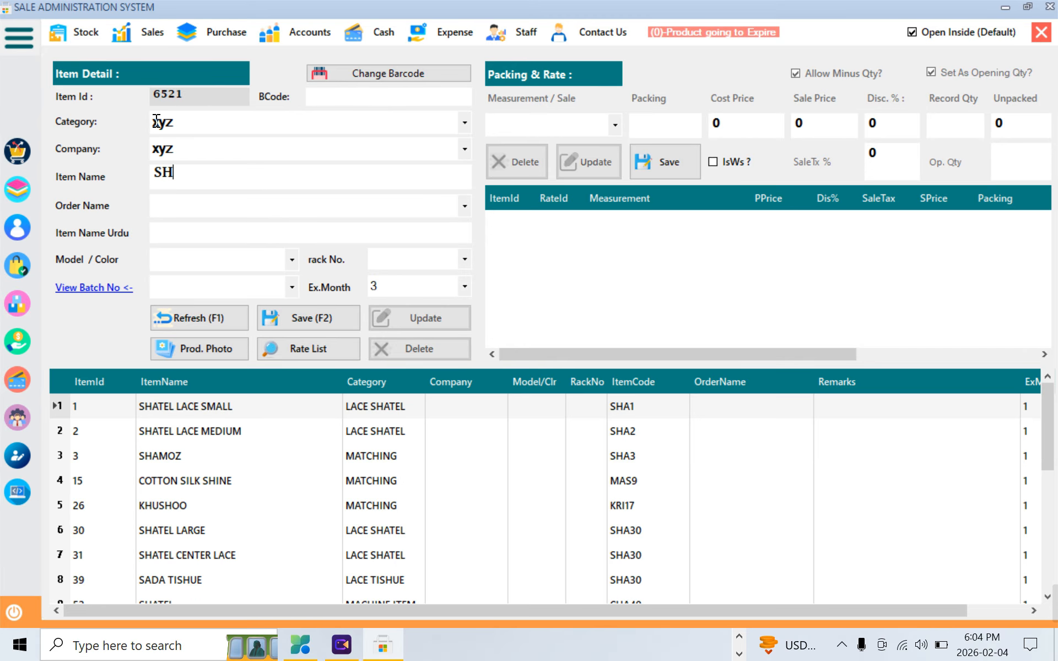
pyautogui.press('BackSpace')
pyautogui.press('BackSpace')
pyautogui.press('BackSpace')
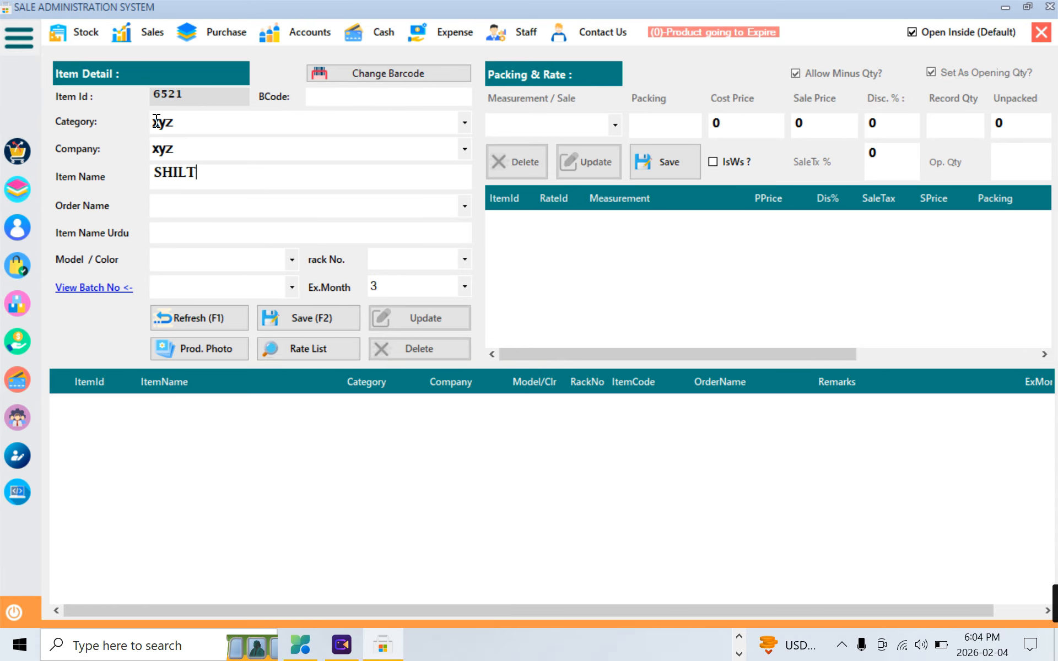
pyautogui.write('TAL LACE SMALL')
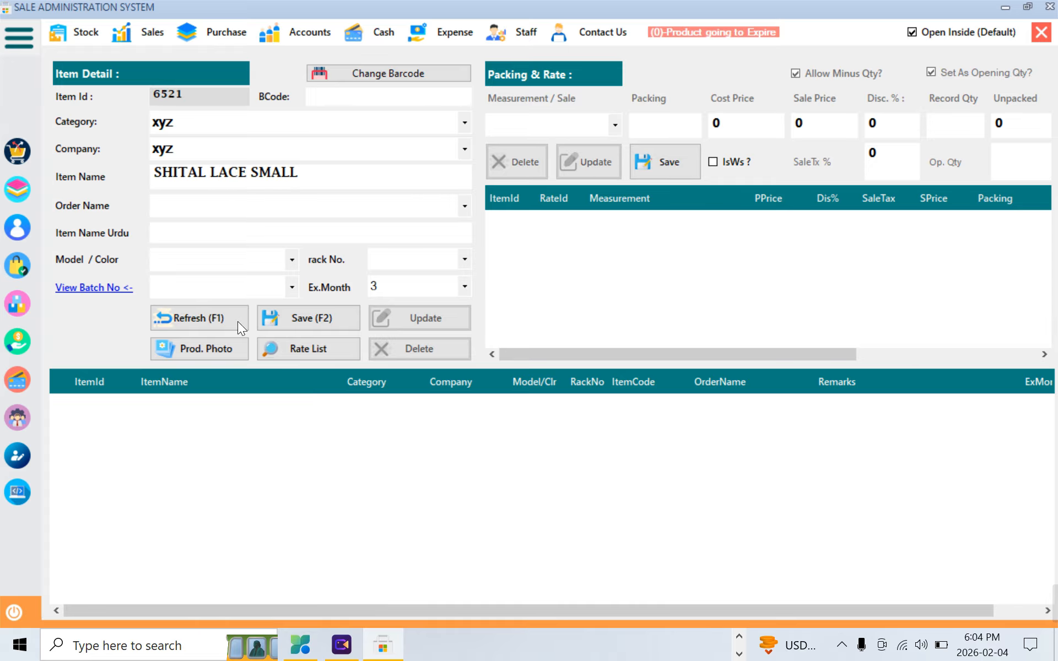
pyautogui.click(284, 322)
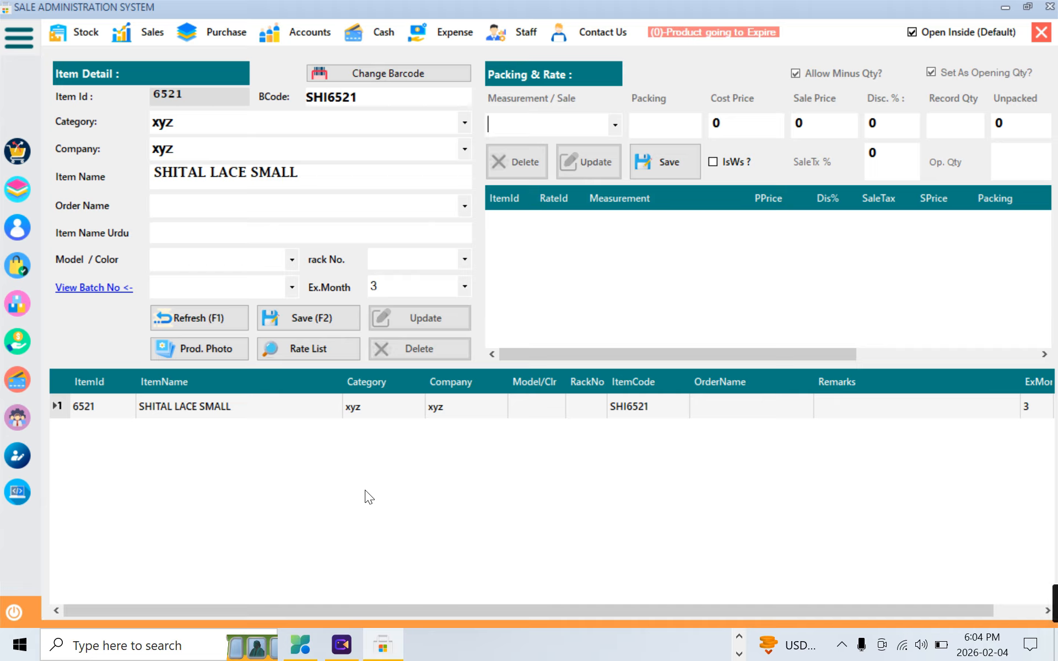
# Enter the item's measurement as MTR with packing 1, cost price 12 and sale price 20
pyautogui.click(614, 125)
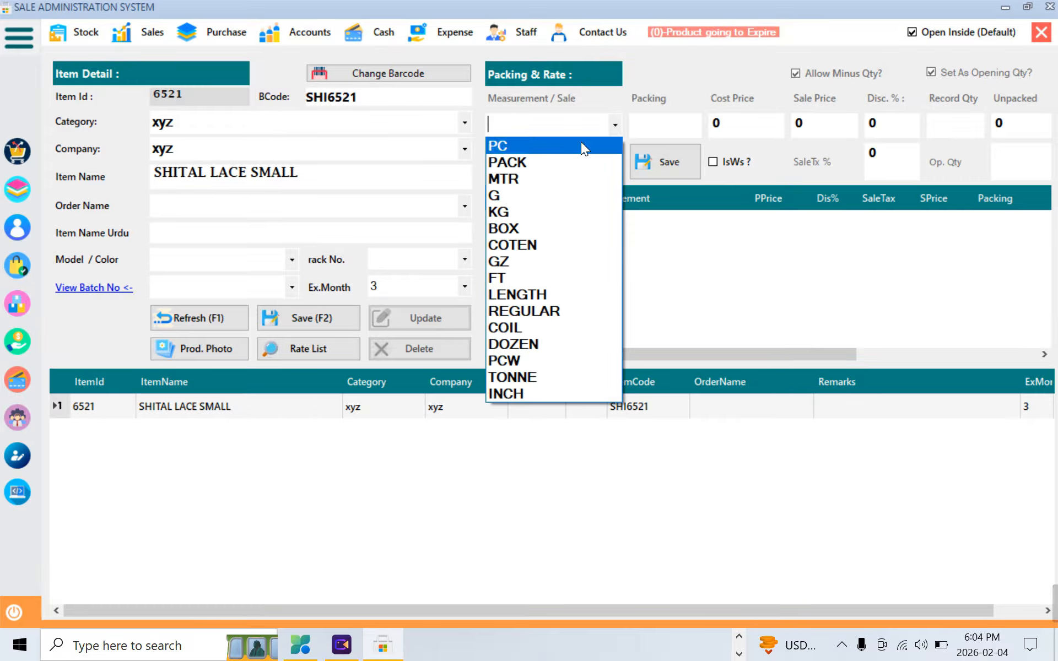
pyautogui.click(543, 179)
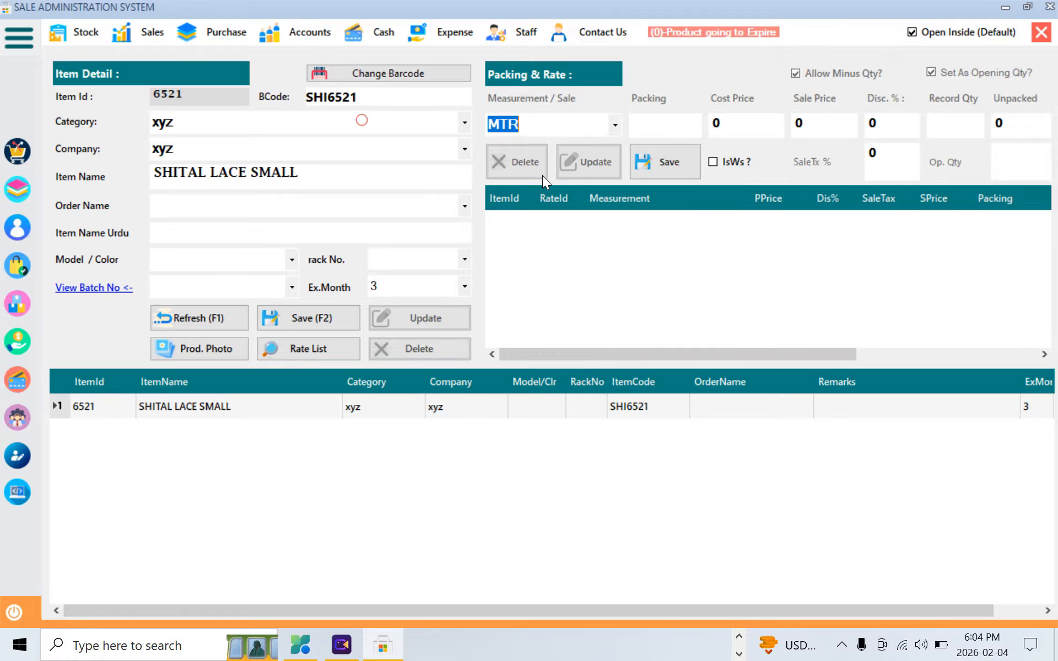
pyautogui.click(649, 126)
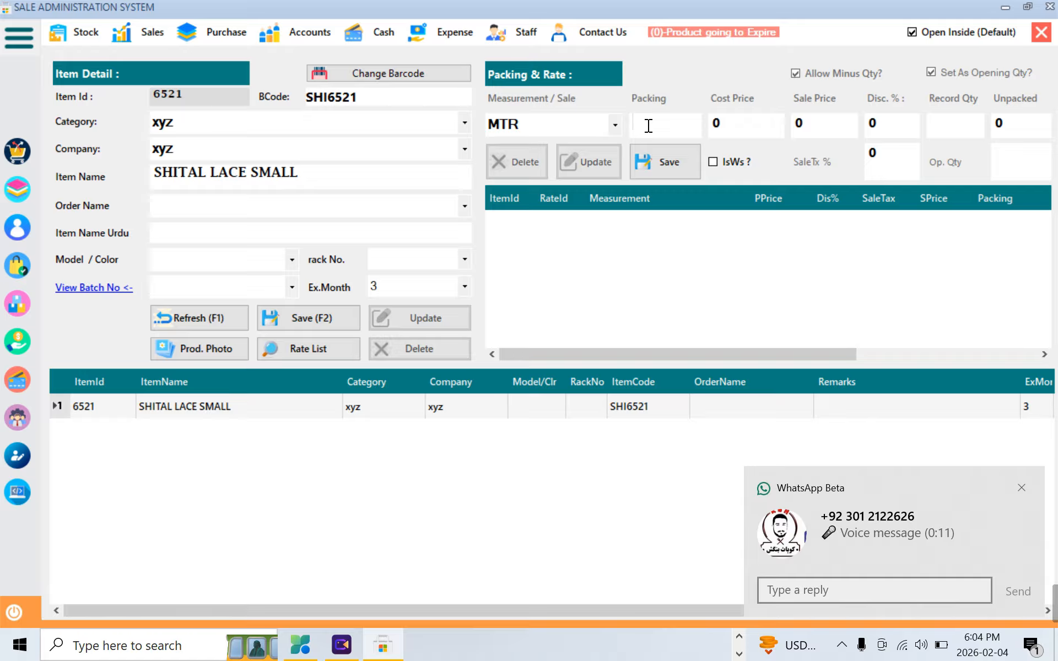
pyautogui.write('1')
pyautogui.press('Tab')
pyautogui.press('BackSpace')
pyautogui.write('12')
pyautogui.press('Tab')
pyautogui.write('20')
pyautogui.press('Tab')
pyautogui.press('Tab')
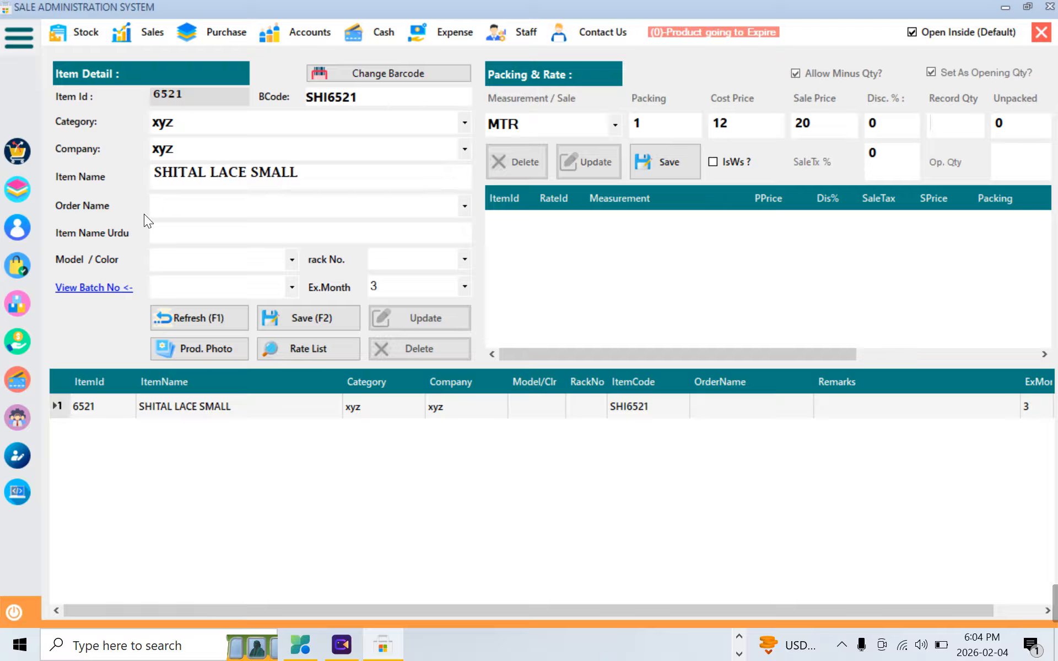
# Extend the item name to SHITAL LACE SMALL RED and save it as a new item
pyautogui.click(290, 260)
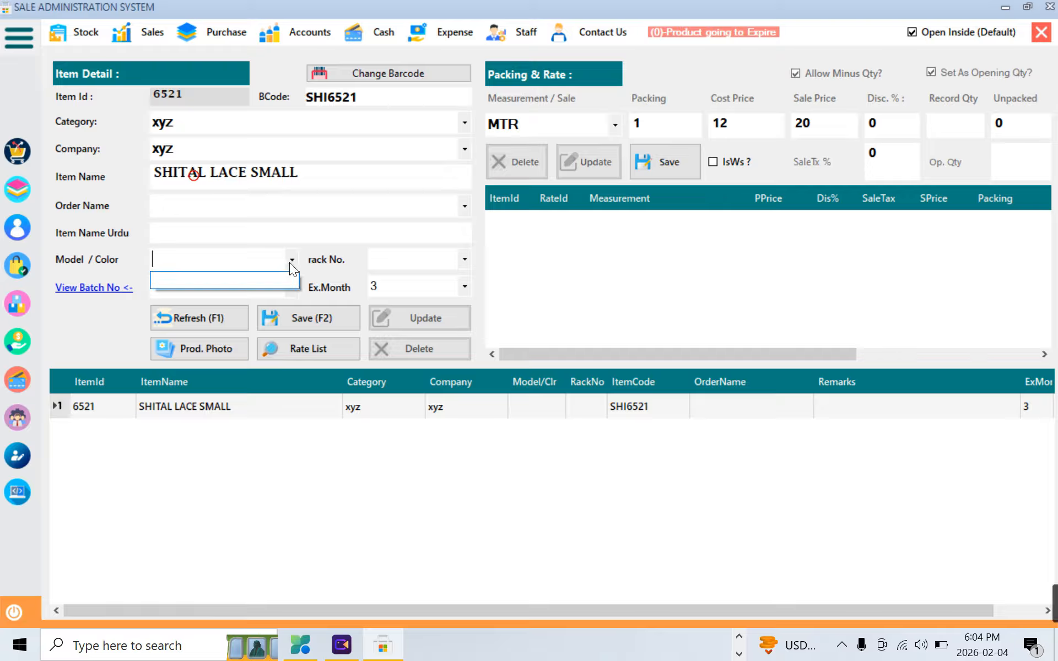
pyautogui.click(198, 256)
pyautogui.click(338, 170)
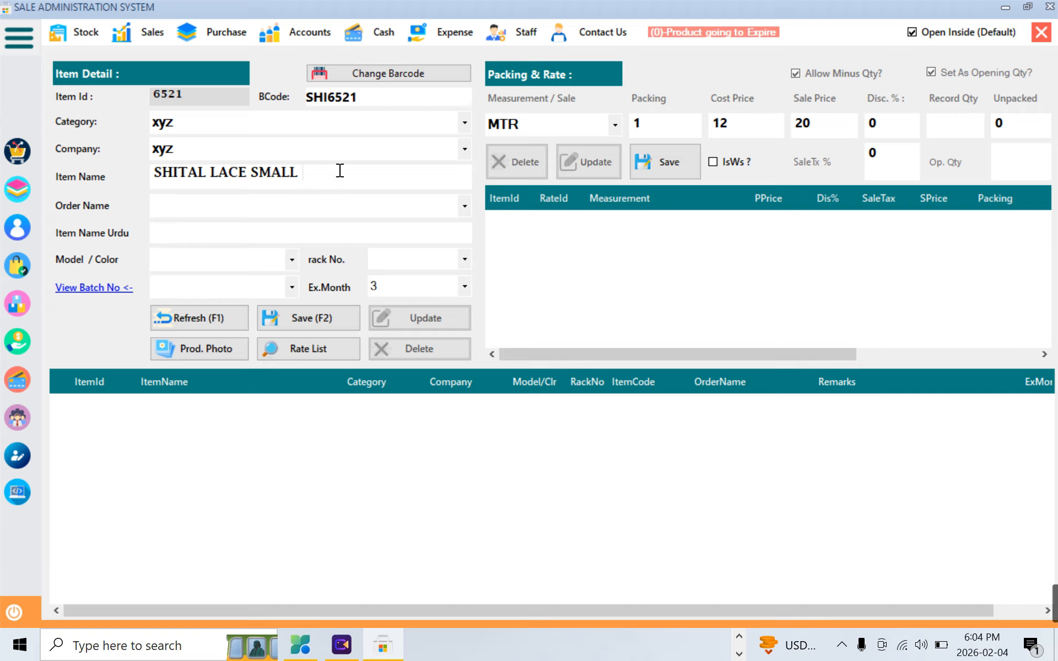
pyautogui.write('RED')
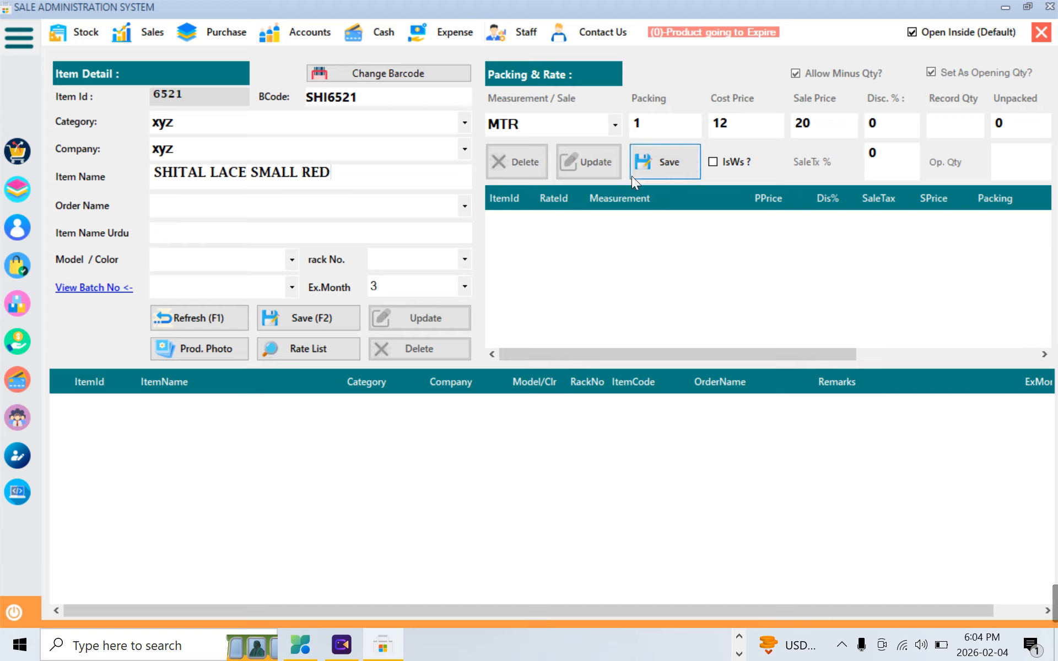
pyautogui.click(318, 318)
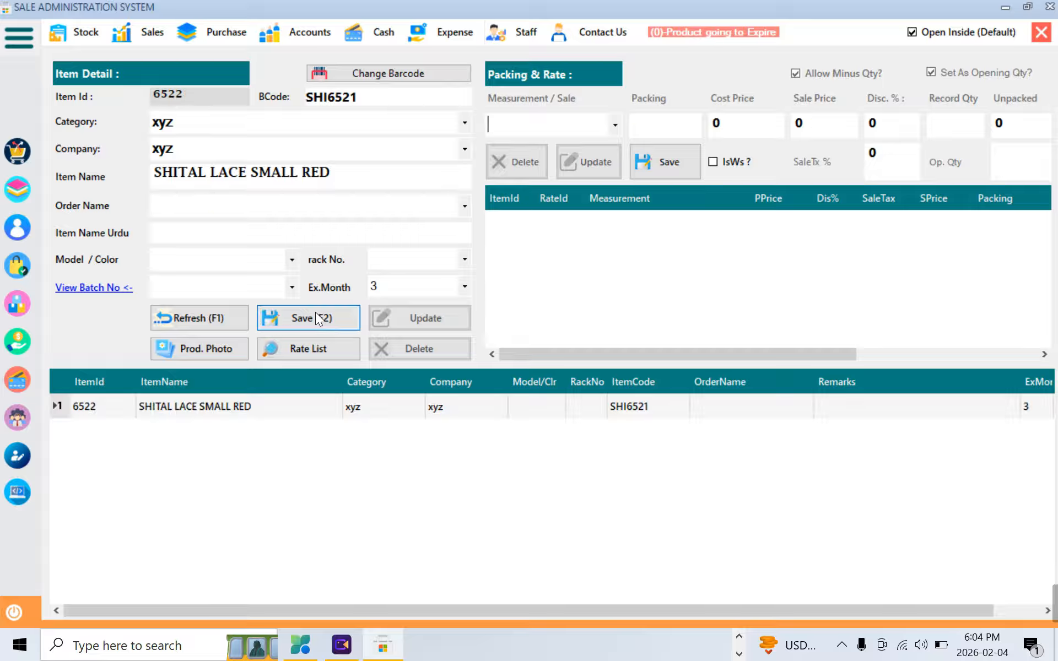
# Select the SHITAL LACE SMALL RED item and enter measurement MTR, packing 1, cost price 12 and sale price 20
pyautogui.click(460, 406)
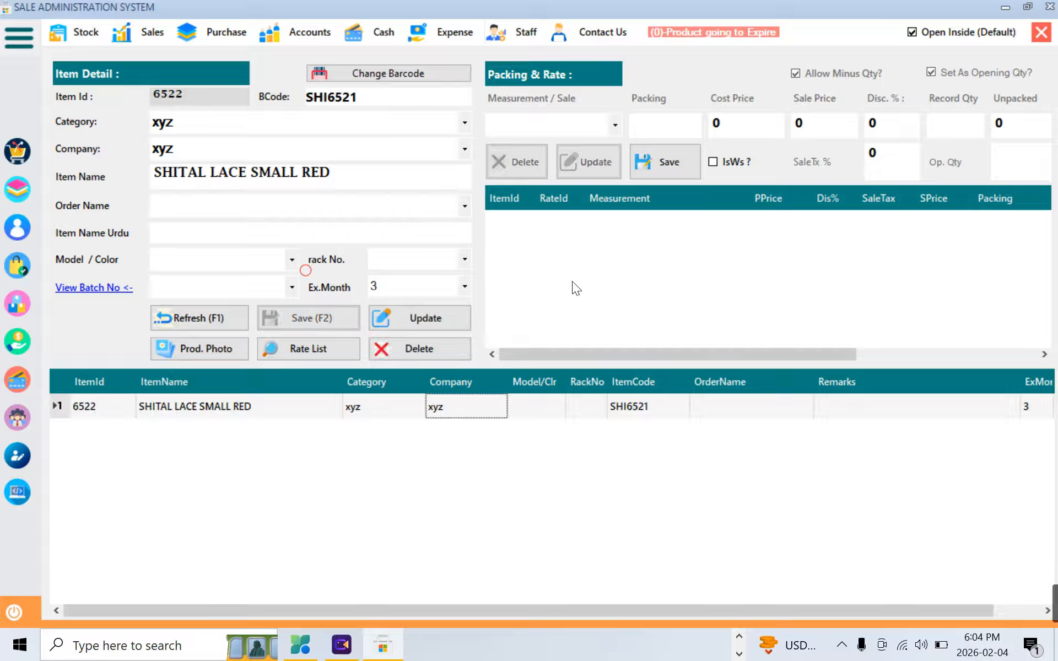
pyautogui.click(522, 406)
pyautogui.click(616, 124)
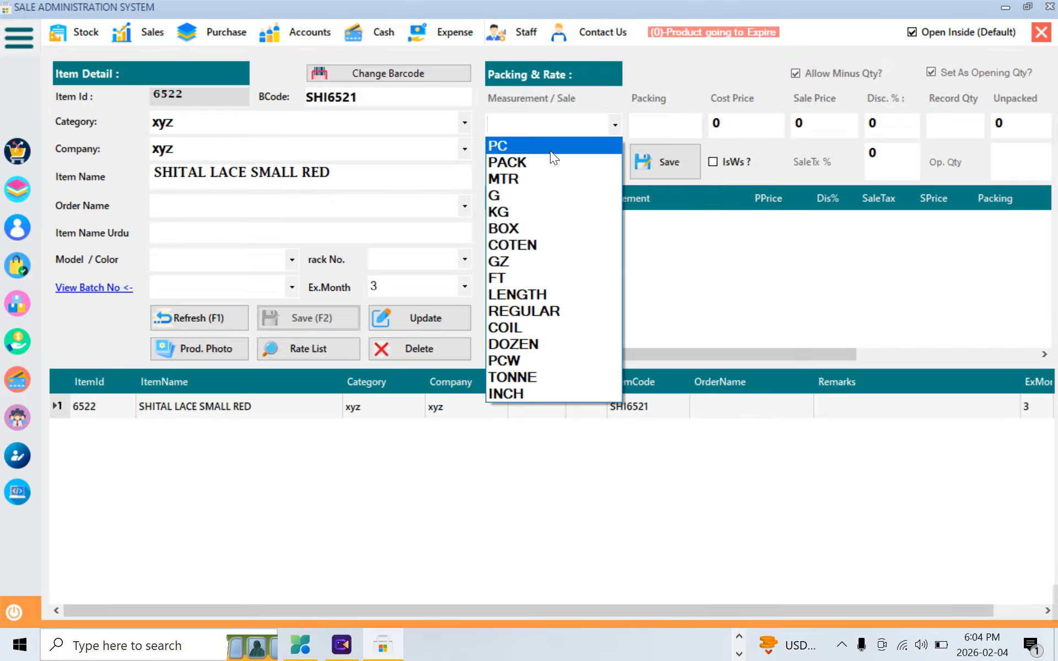
pyautogui.click(537, 176)
pyautogui.click(648, 121)
pyautogui.write('1')
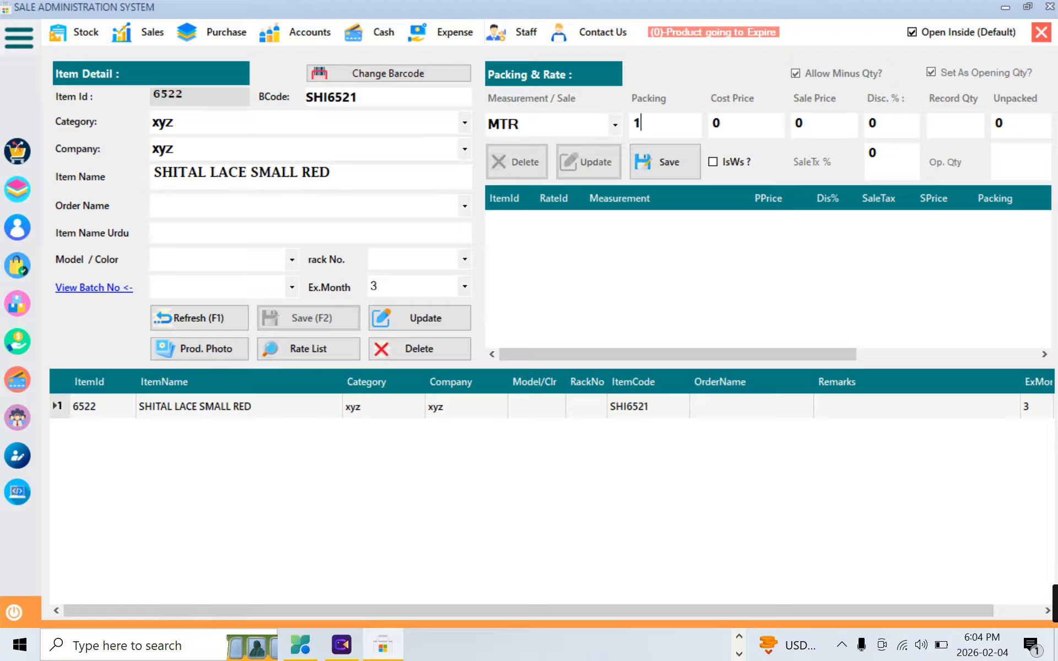
pyautogui.press('Return')
pyautogui.press('BackSpace')
pyautogui.write('12')
pyautogui.press('Return')
pyautogui.write('20')
pyautogui.press('Return')
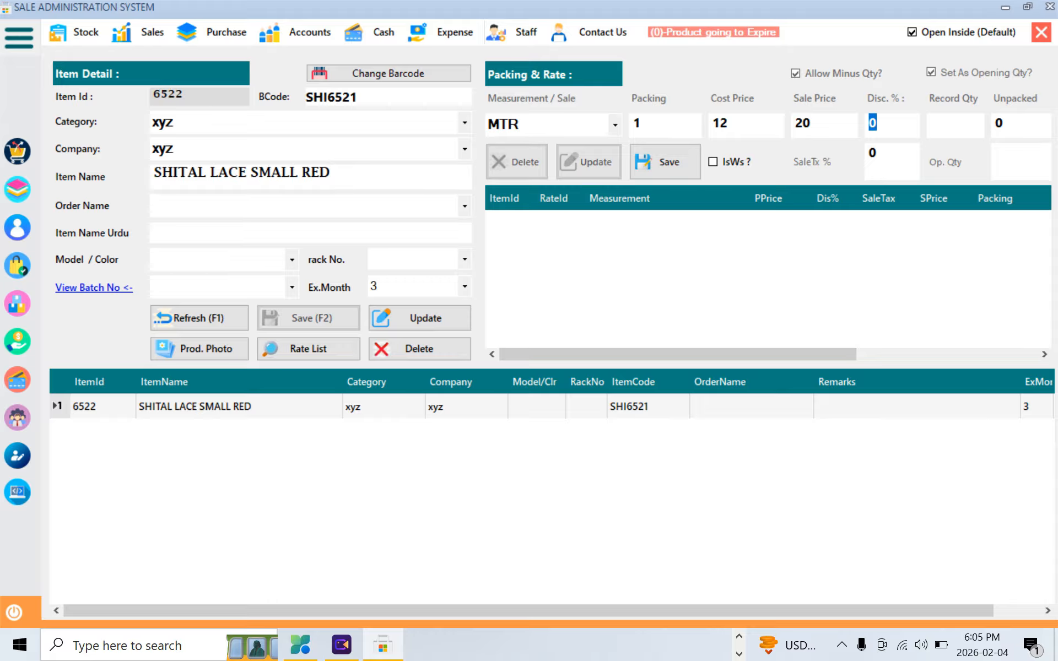
# Set the record quantity to 10000 and save the packing and rate entry
pyautogui.press('Return')
pyautogui.write('10000')
pyautogui.press('Return')
pyautogui.press('Return')
pyautogui.press('Return')
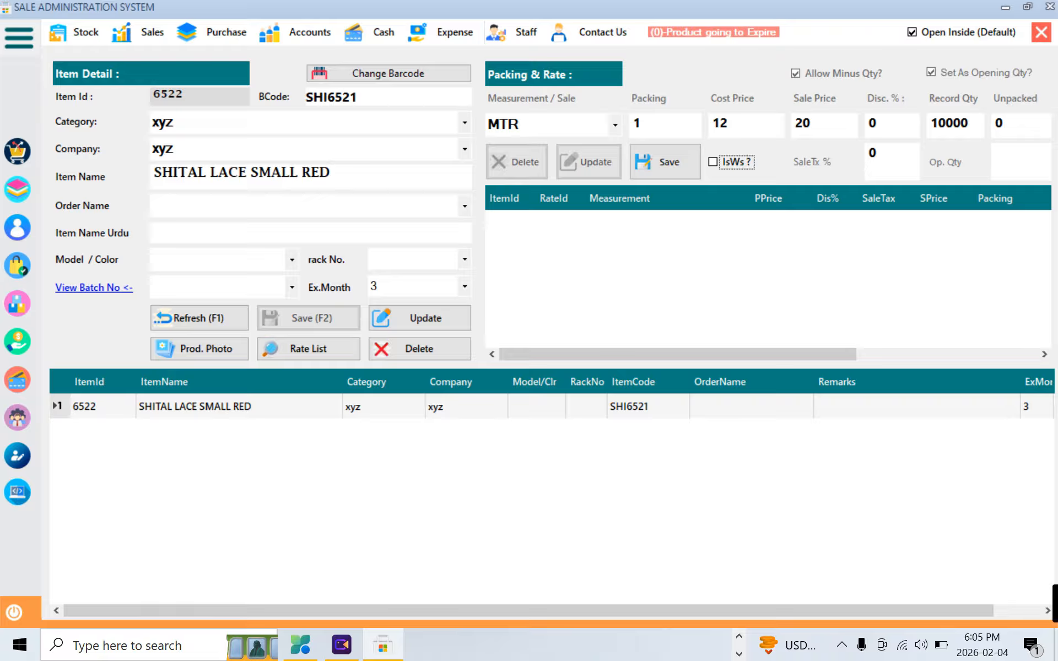
pyautogui.press('Return')
pyautogui.press('Return')
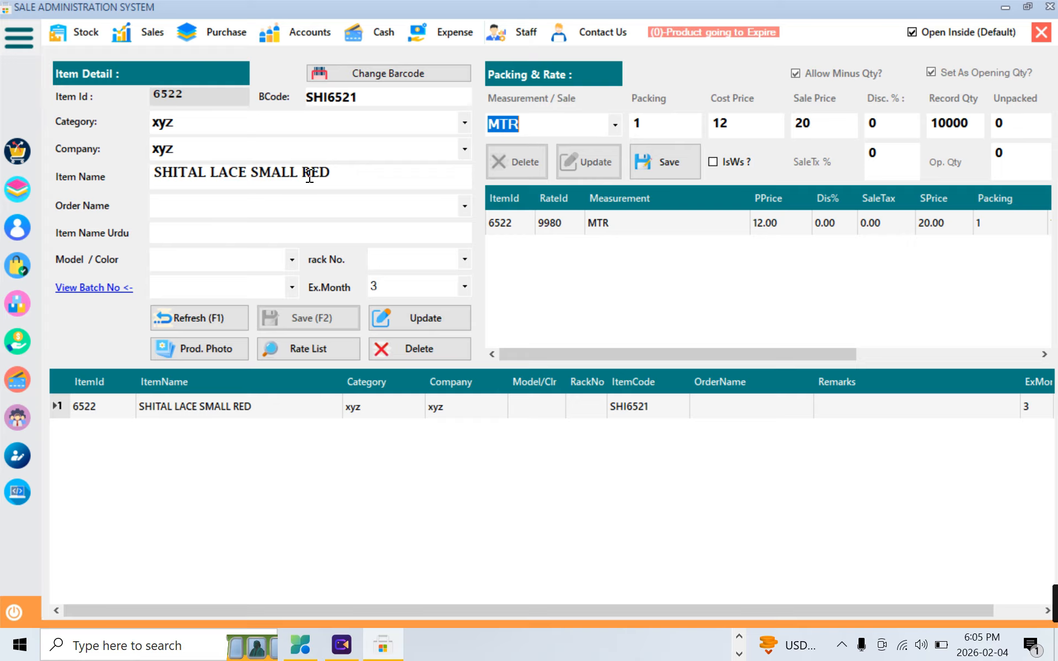
# Close the Item Definition form and open the Detail Stock Report
pyautogui.moveTo(331, 174); pyautogui.dragTo(154, 186)
pyautogui.click(186, 129)
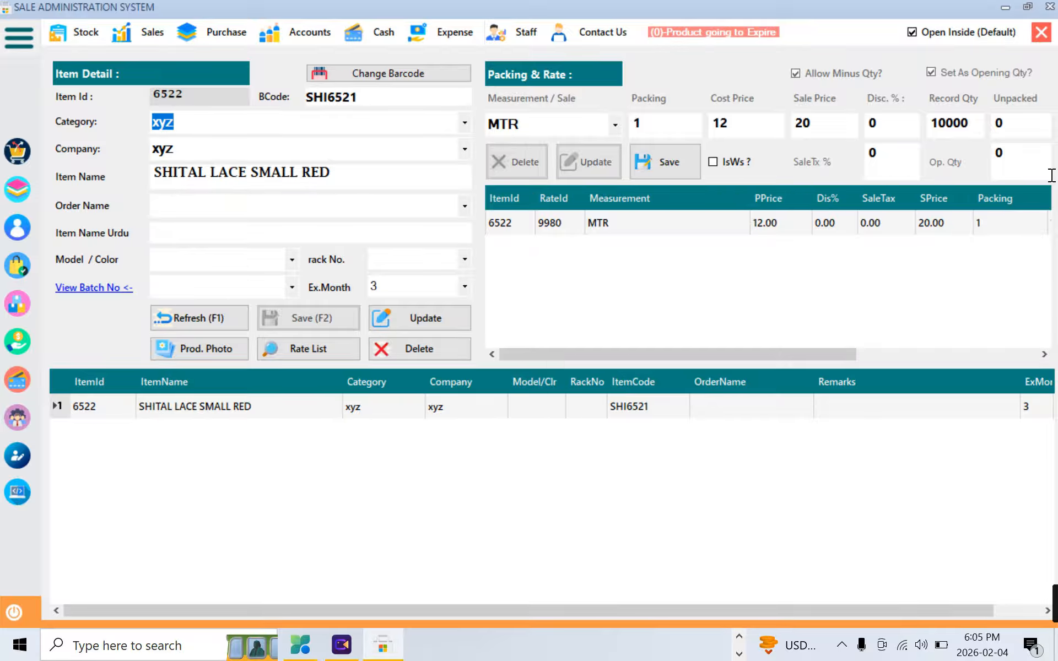
pyautogui.click(1042, 32)
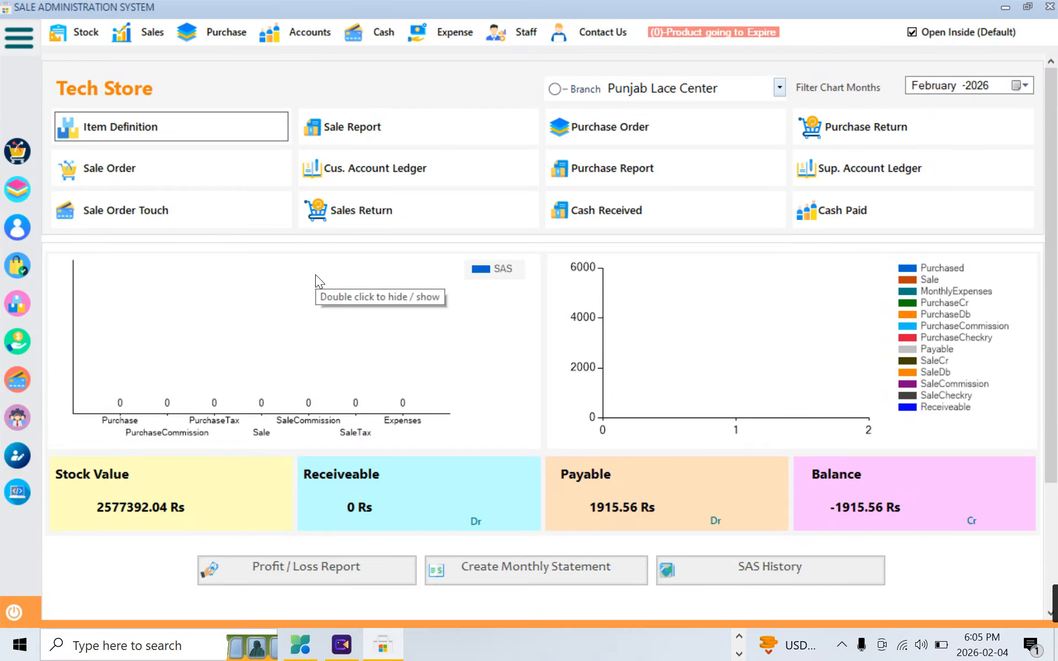
pyautogui.click(82, 34)
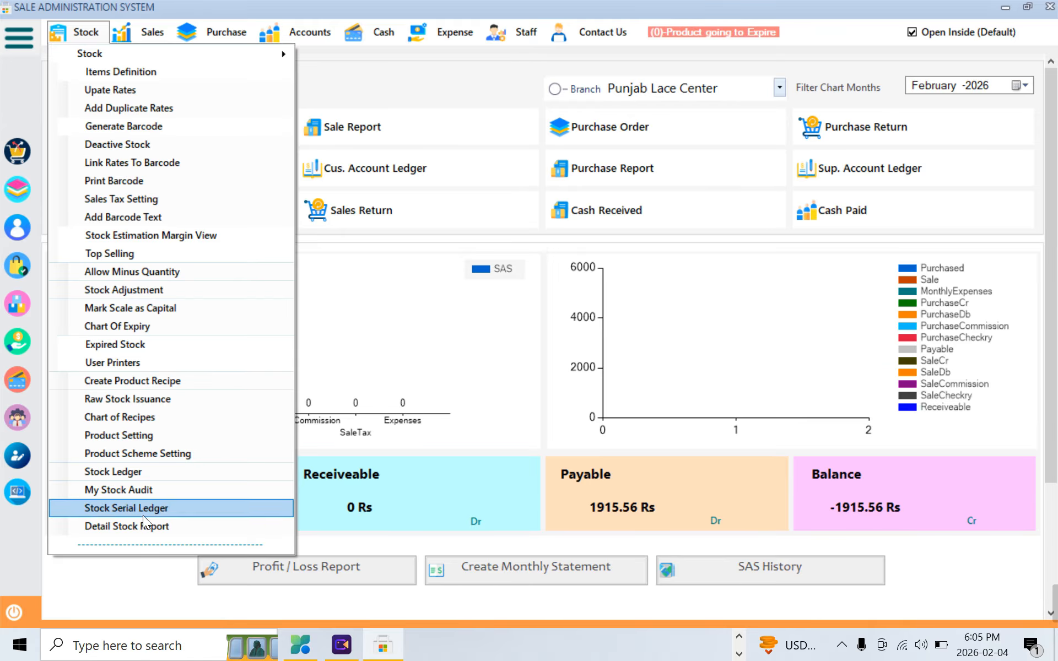
pyautogui.click(127, 523)
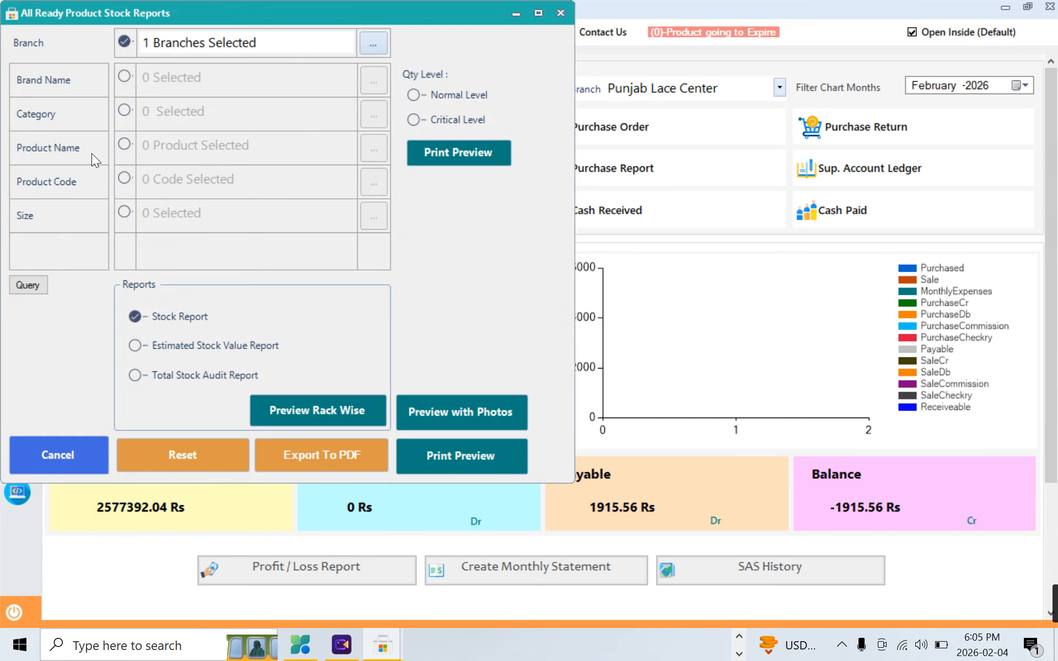
# Enable the Product Name filter for the stock report and close its product picker without choosing a product
pyautogui.click(121, 144)
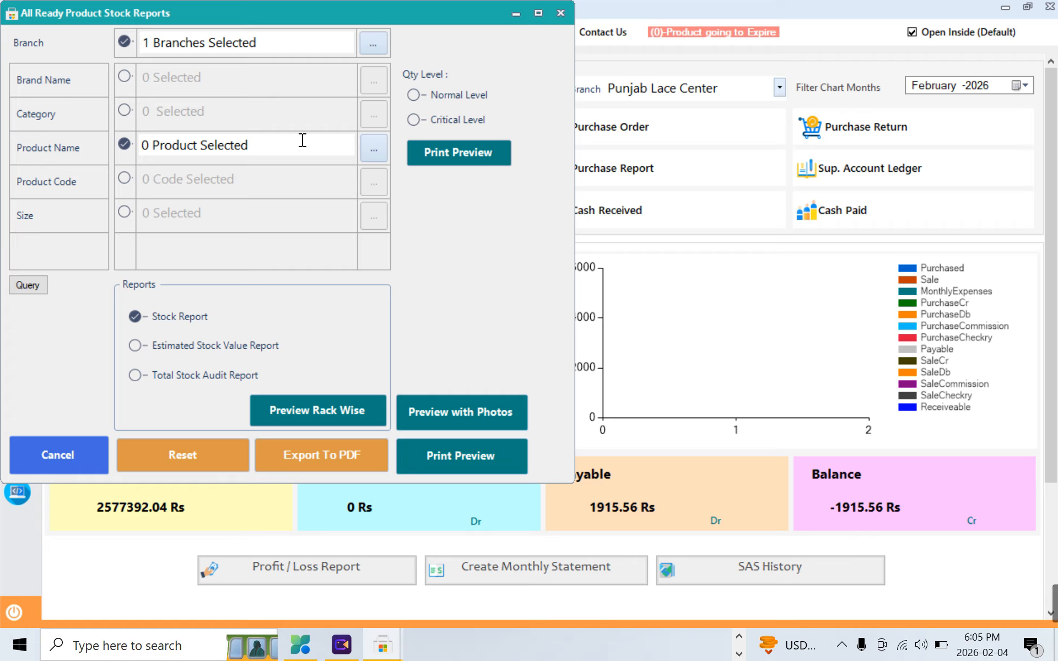
pyautogui.click(366, 150)
pyautogui.click(492, 12)
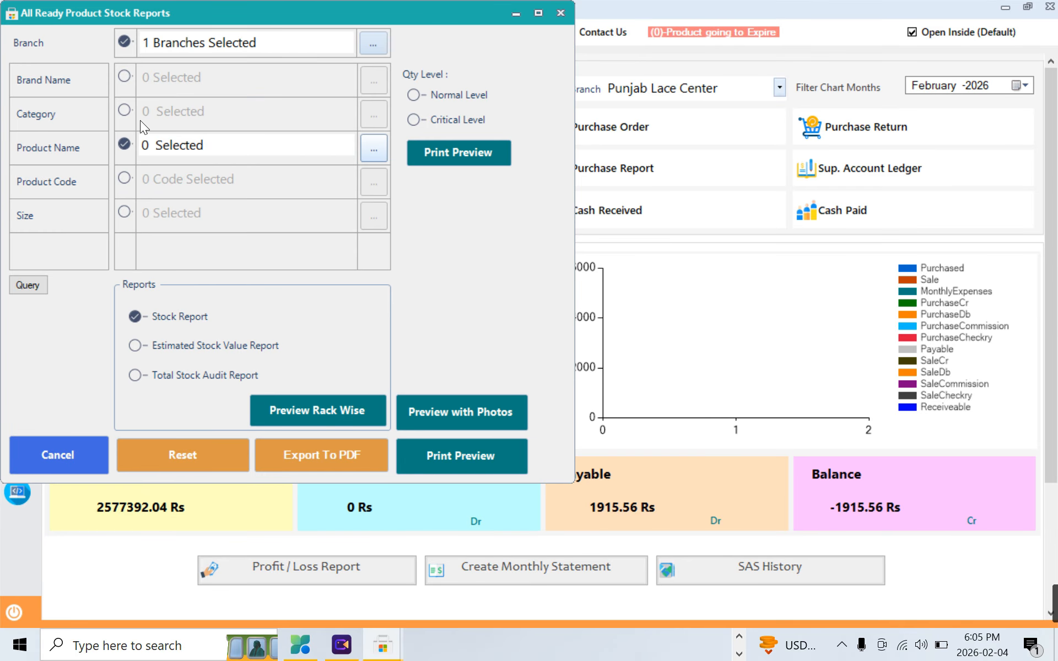
# Try to preview the stock report with the Category filter set to xyz, and close the preview and report form
pyautogui.click(125, 110)
pyautogui.click(367, 115)
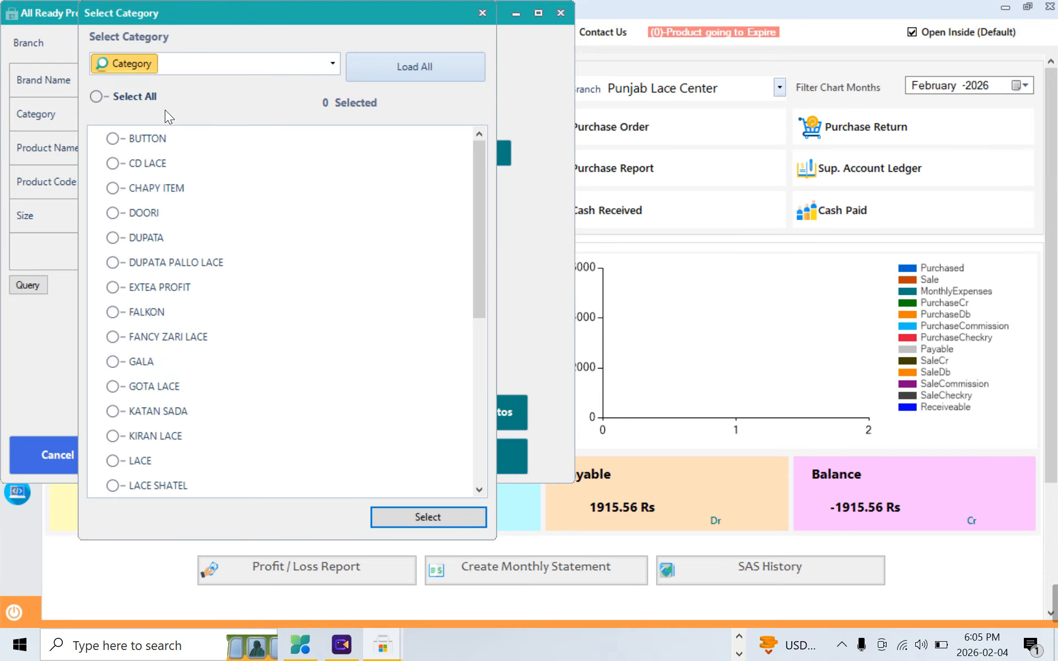
pyautogui.click(187, 64)
pyautogui.write('xyz')
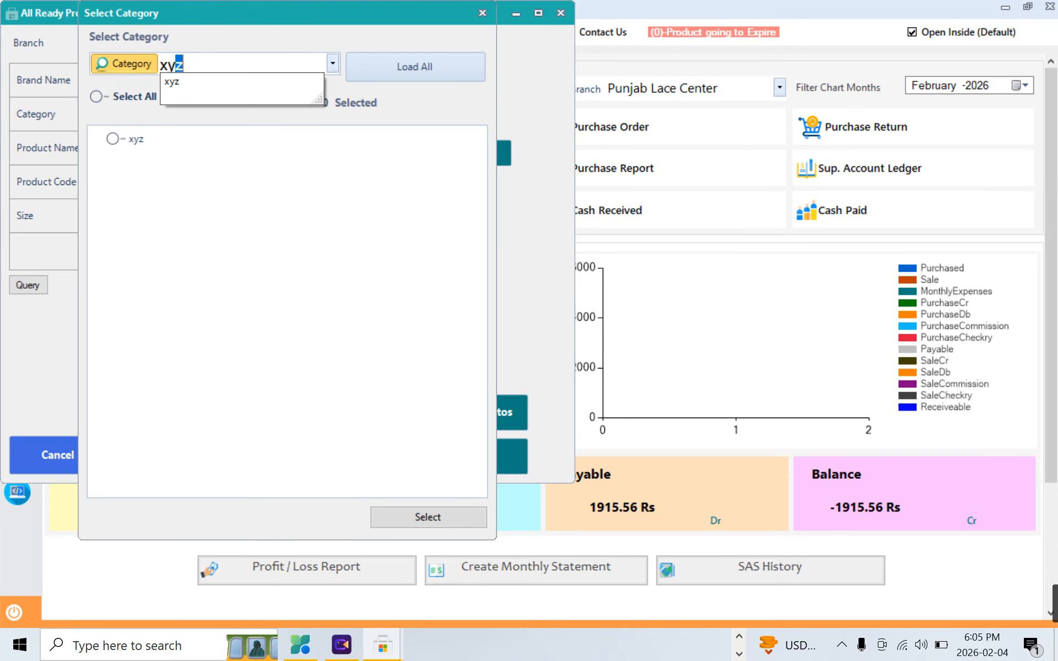
pyautogui.click(148, 137)
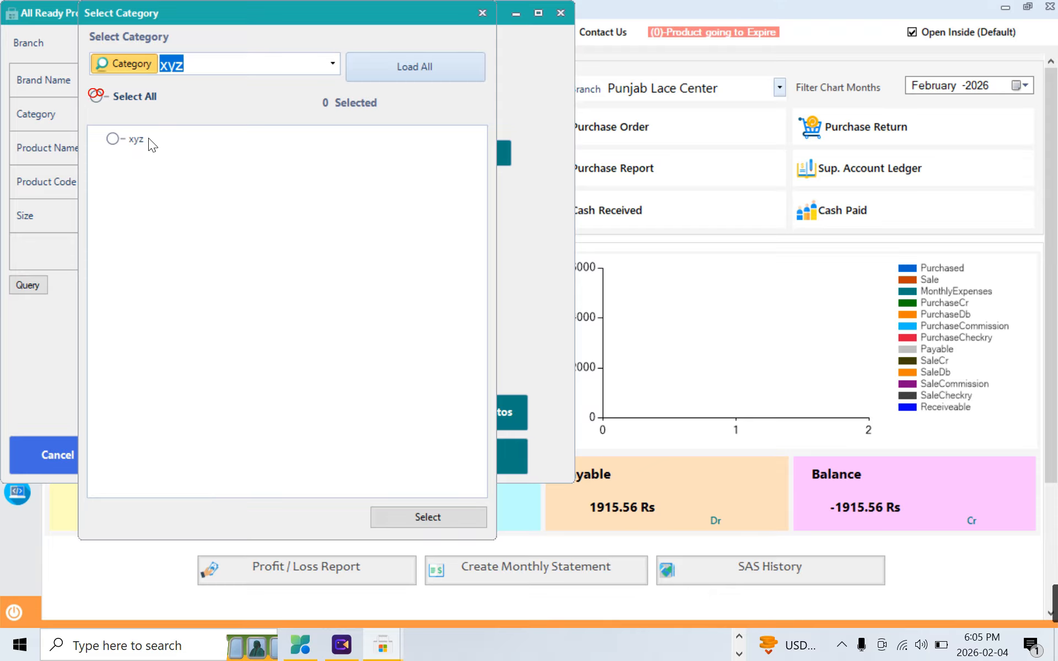
pyautogui.click(126, 139)
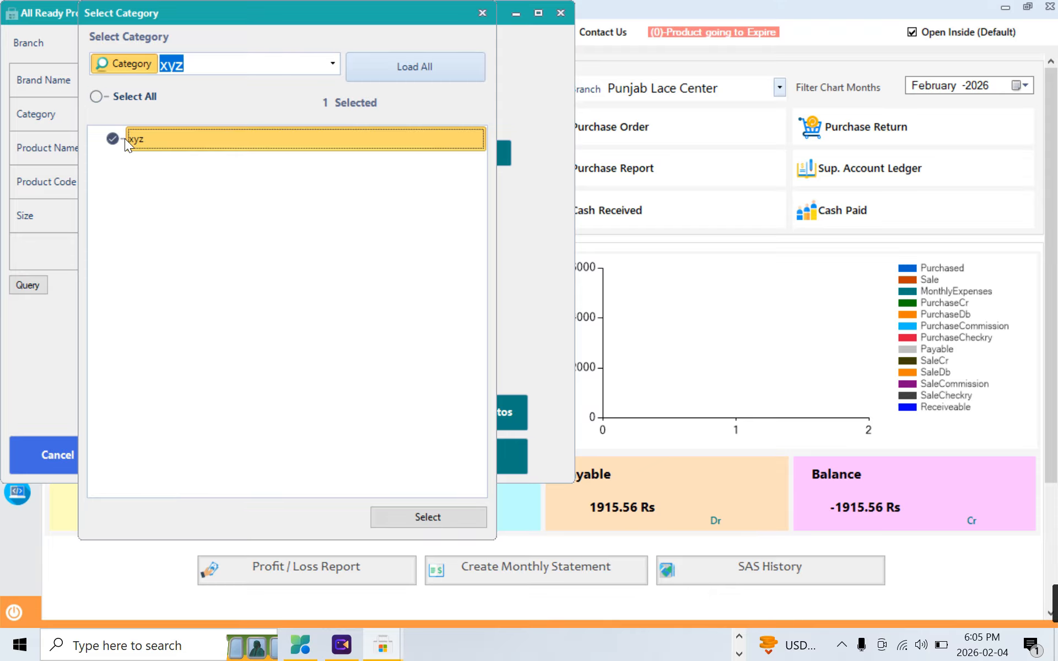
pyautogui.click(406, 519)
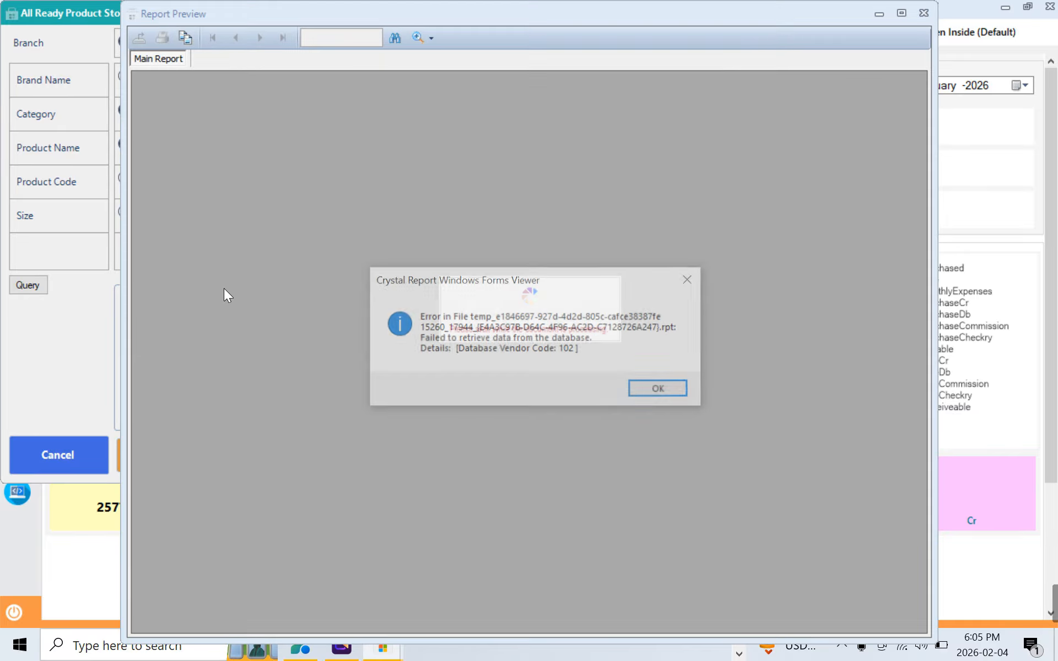
pyautogui.click(650, 392)
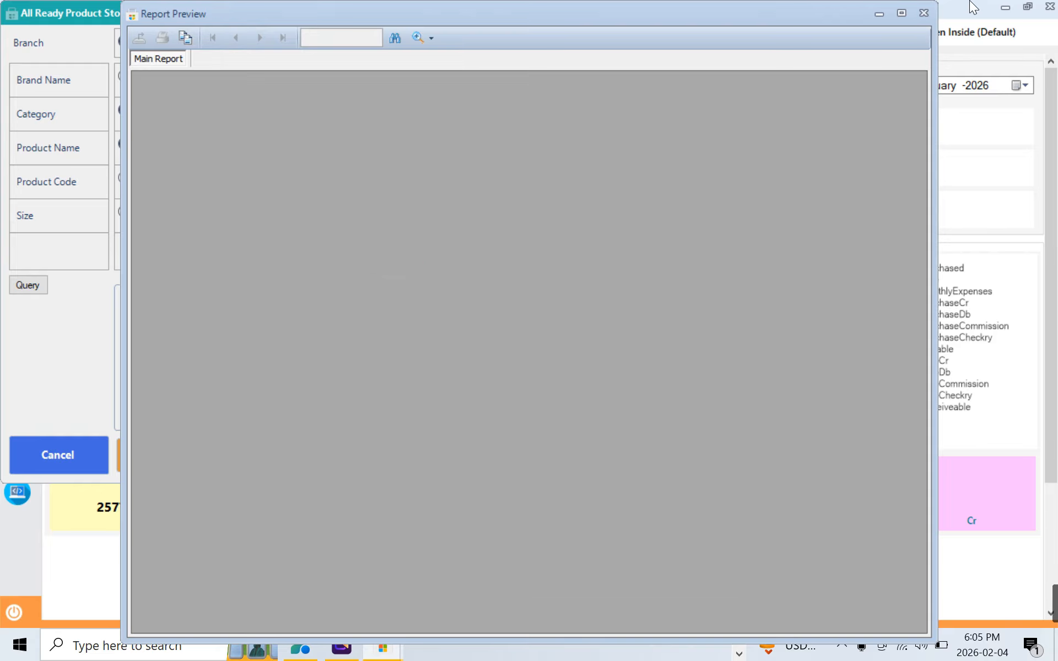
pyautogui.click(924, 13)
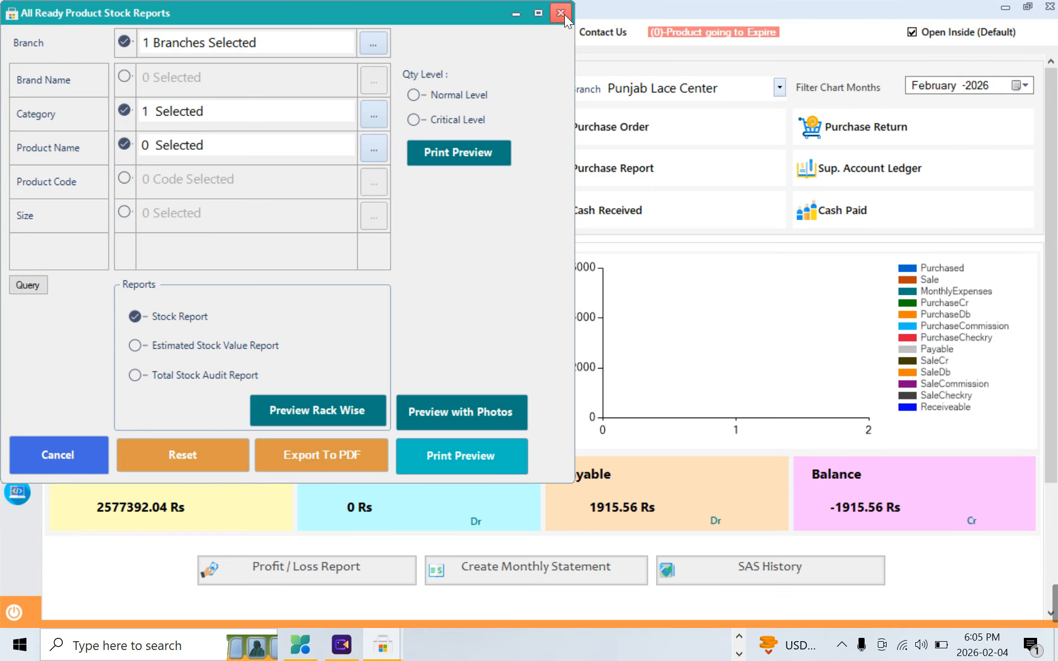
pyautogui.click(565, 15)
# Reopen the Detail Stock Report, filter it by the product name SHITAL LACE SMALL RED and preview the report
pyautogui.click(89, 25)
pyautogui.click(119, 525)
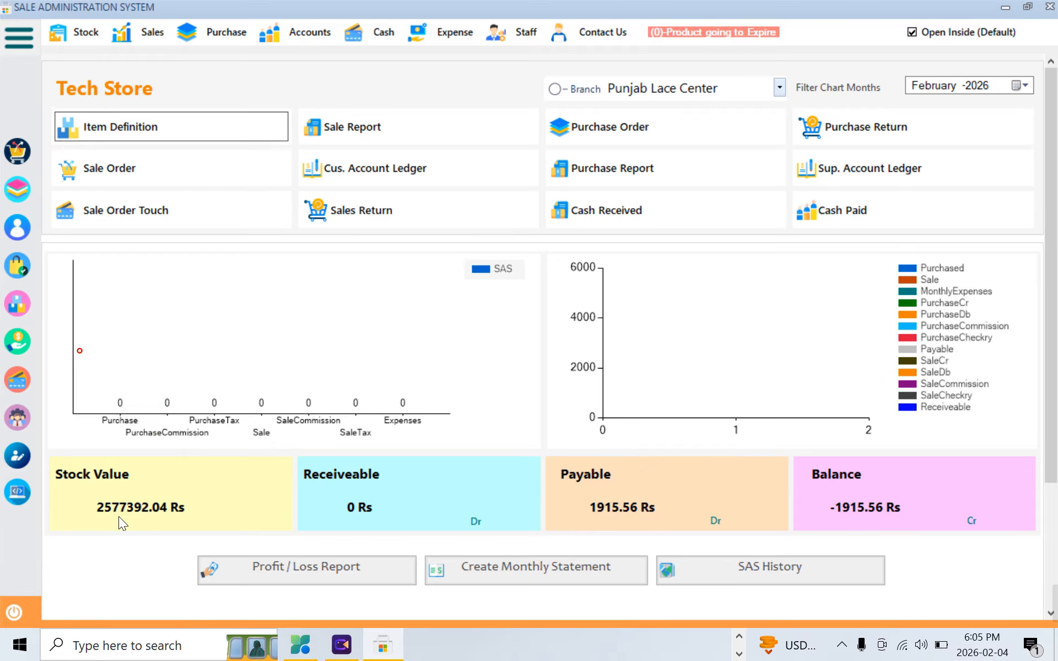
pyautogui.click(125, 145)
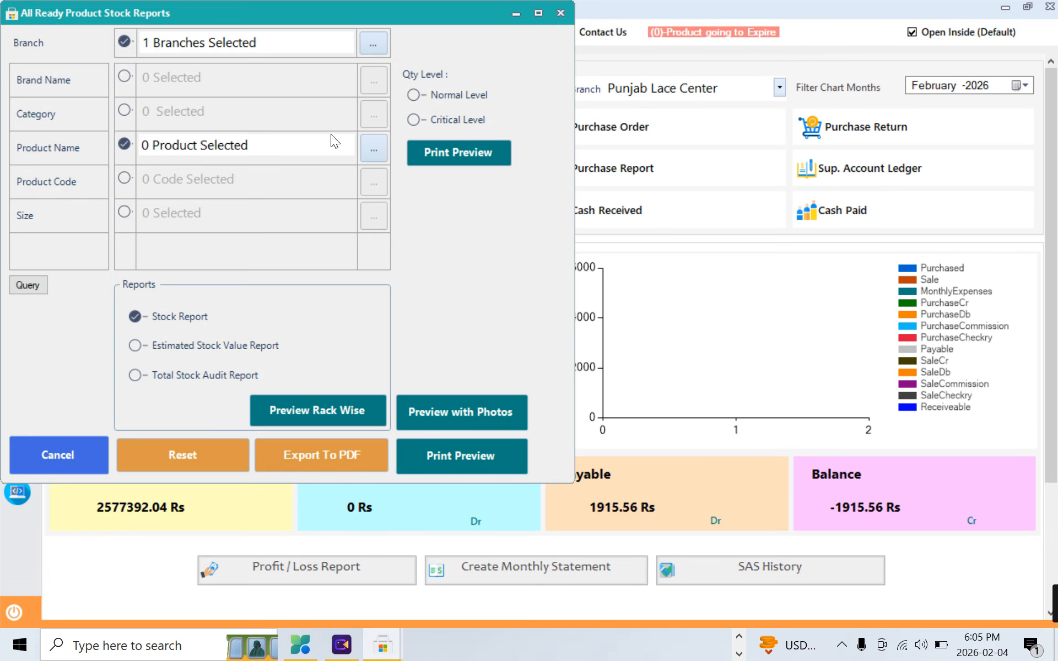
pyautogui.click(373, 148)
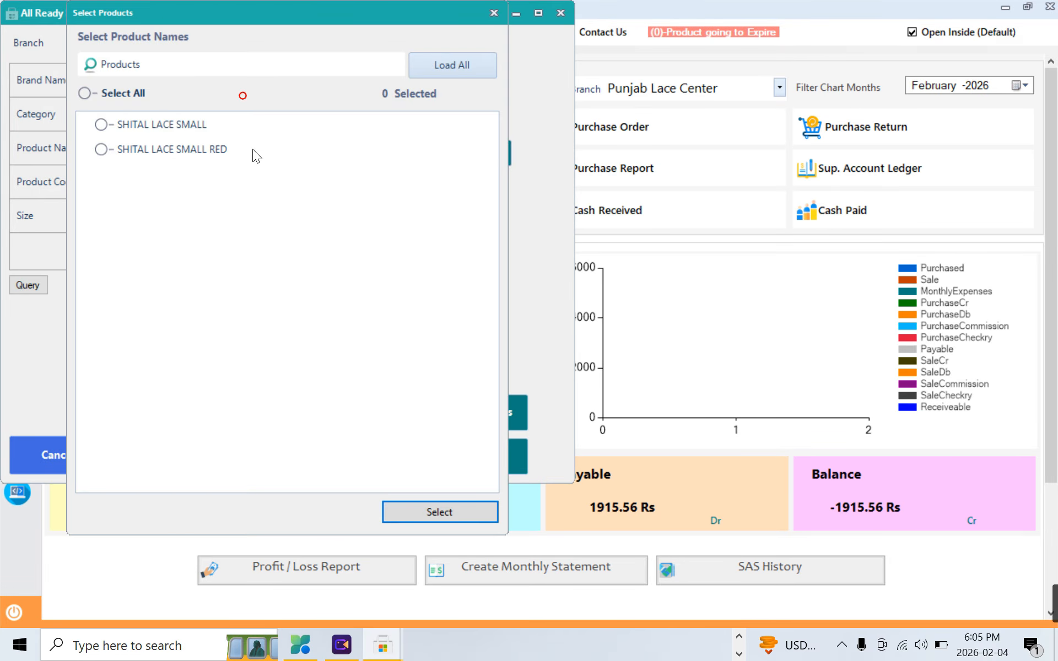
pyautogui.click(185, 150)
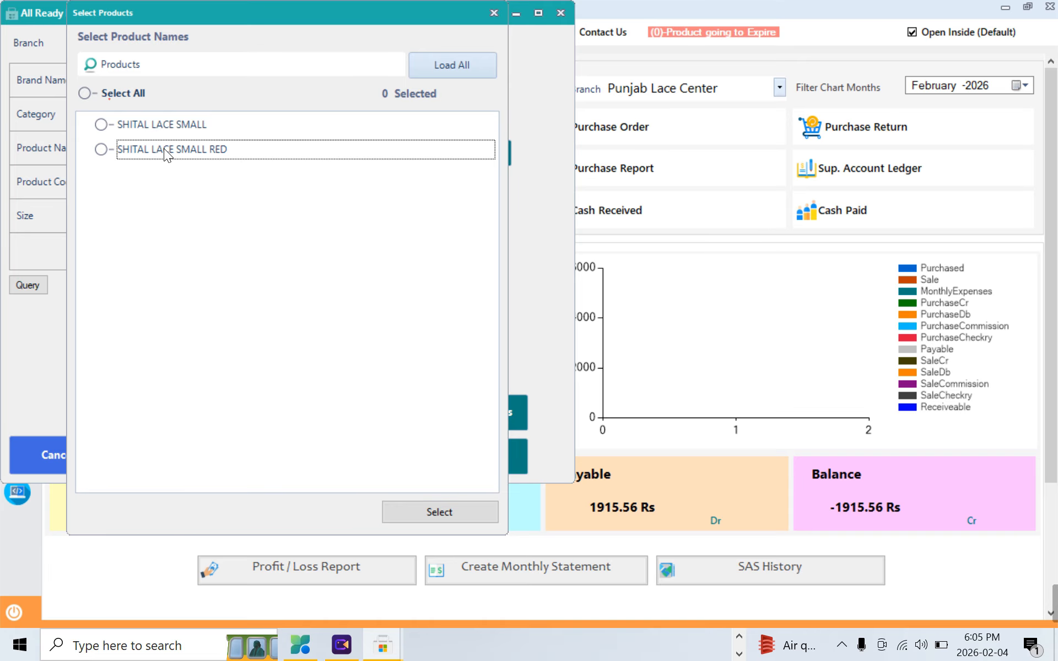
pyautogui.click(450, 517)
pyautogui.click(499, 452)
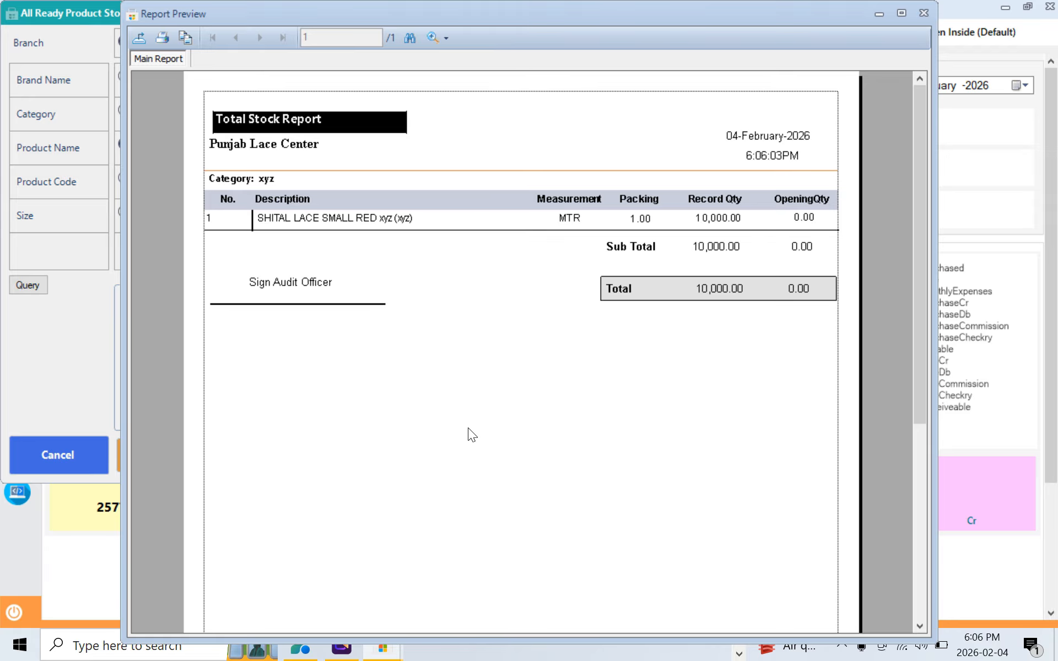
# Examine the item's record quantity, packing, measurement and description in the stock report, and close the preview and report form
pyautogui.click(710, 217)
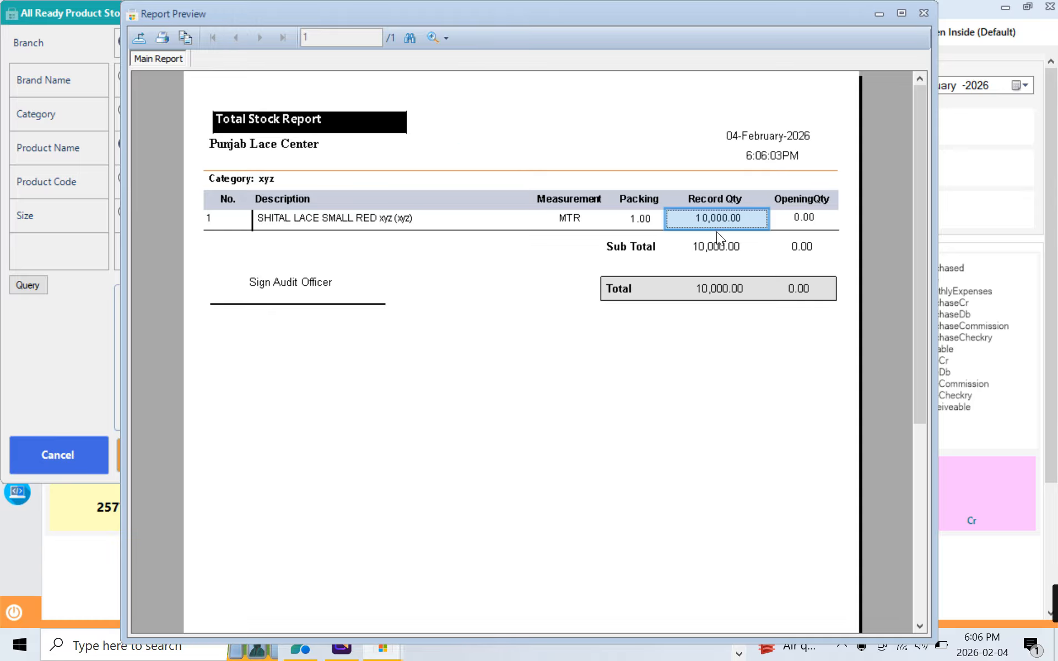
pyautogui.click(642, 217)
pyautogui.click(563, 204)
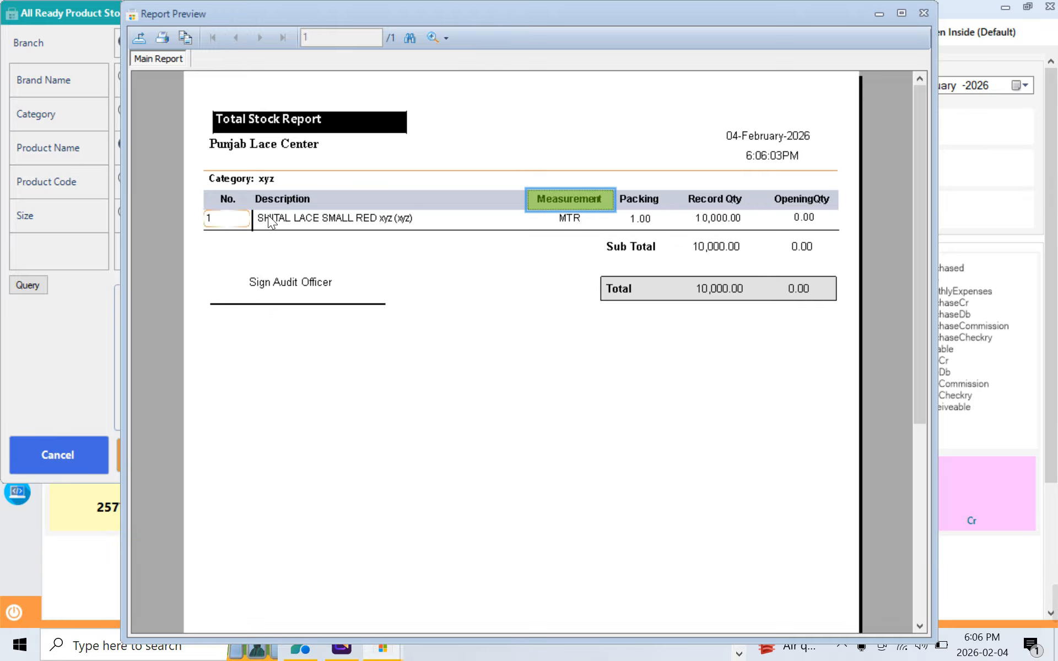
pyautogui.click(268, 218)
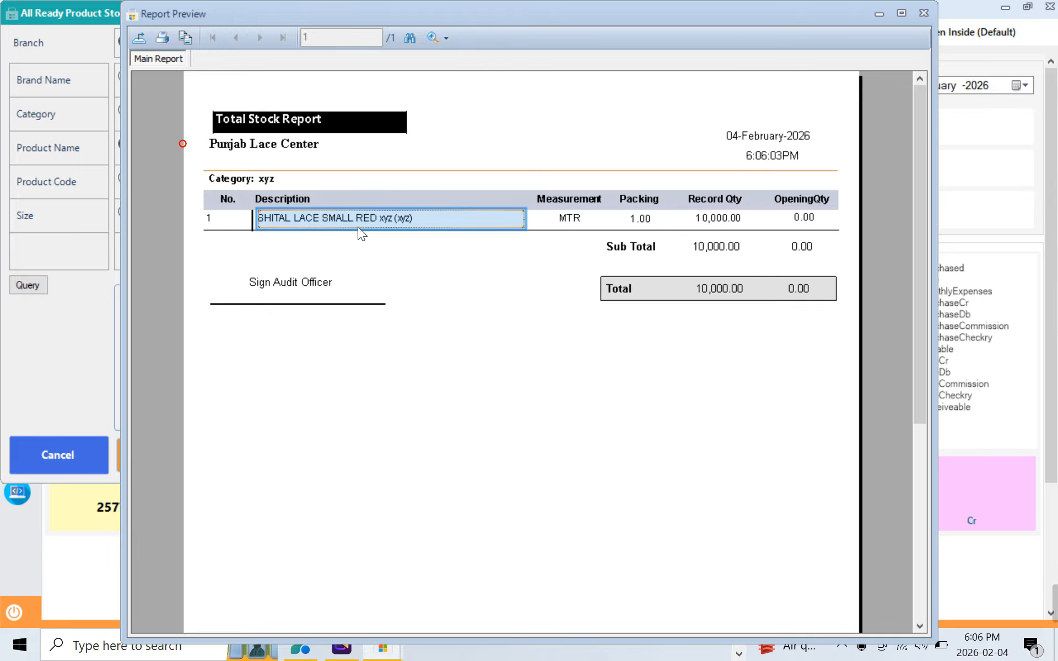
pyautogui.click(922, 14)
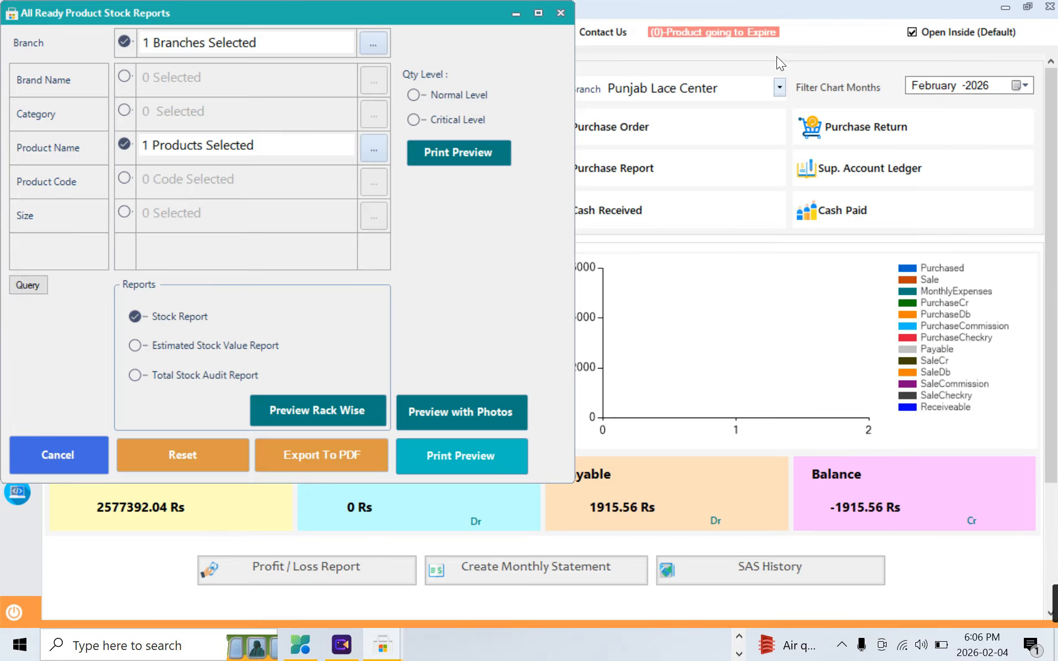
pyautogui.click(560, 13)
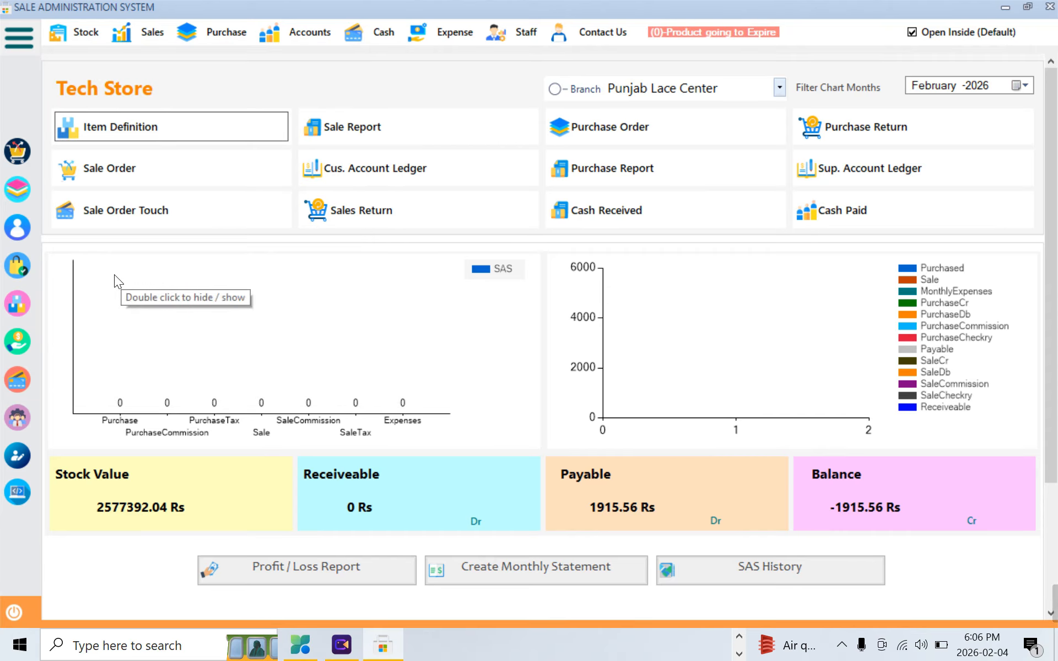
# Open Sale Order Touch and search the products for SHITA, dismissing the message notification
pyautogui.click(144, 217)
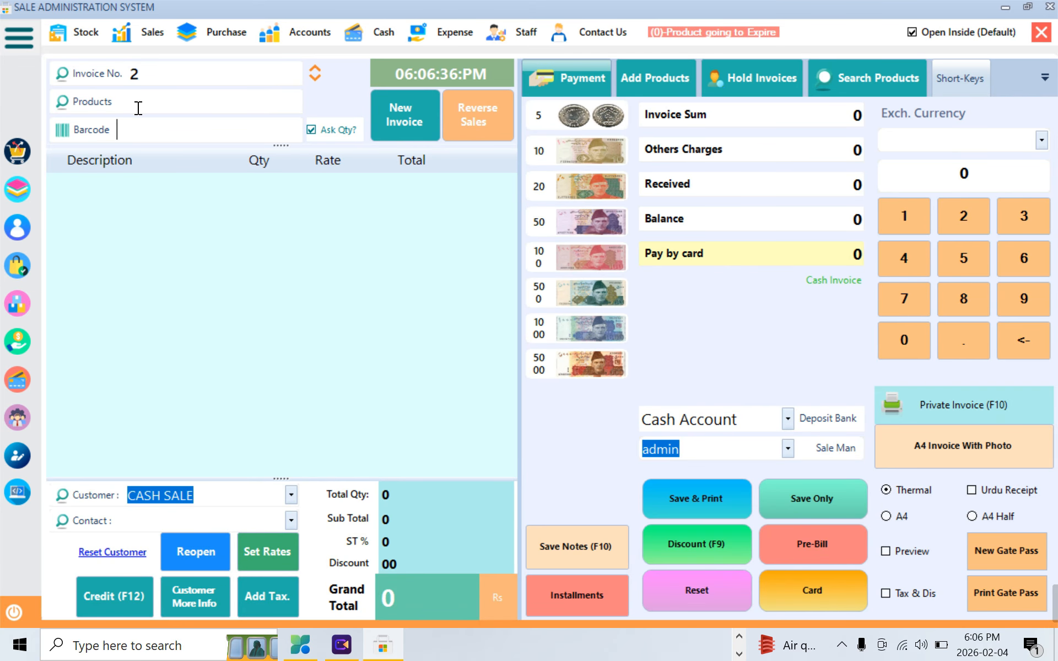
pyautogui.click(138, 103)
pyautogui.write('SHITA')
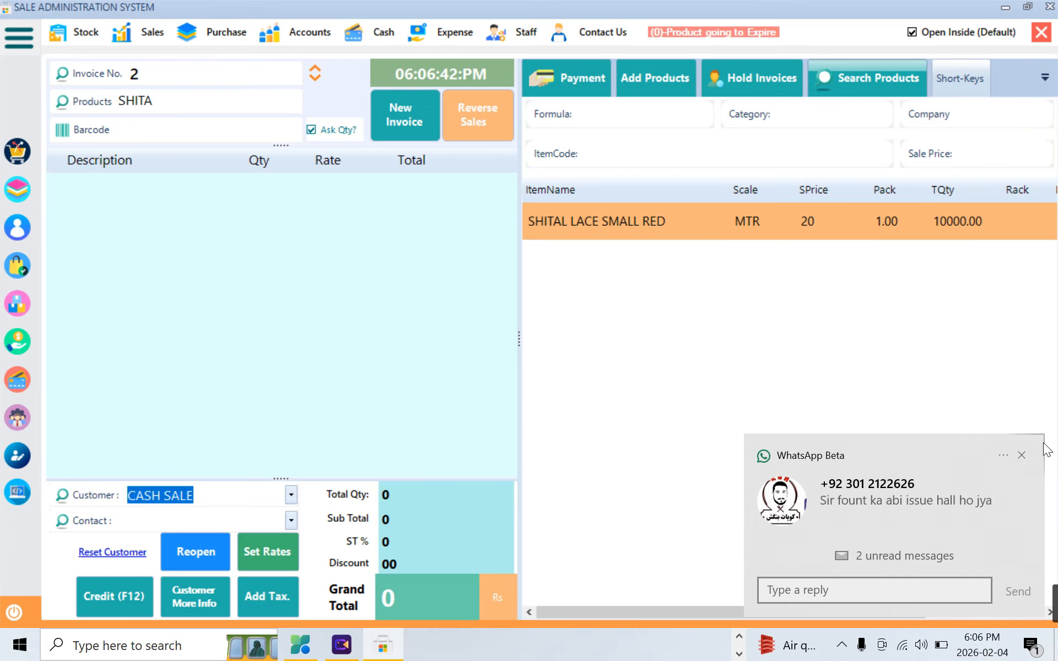
pyautogui.click(1028, 452)
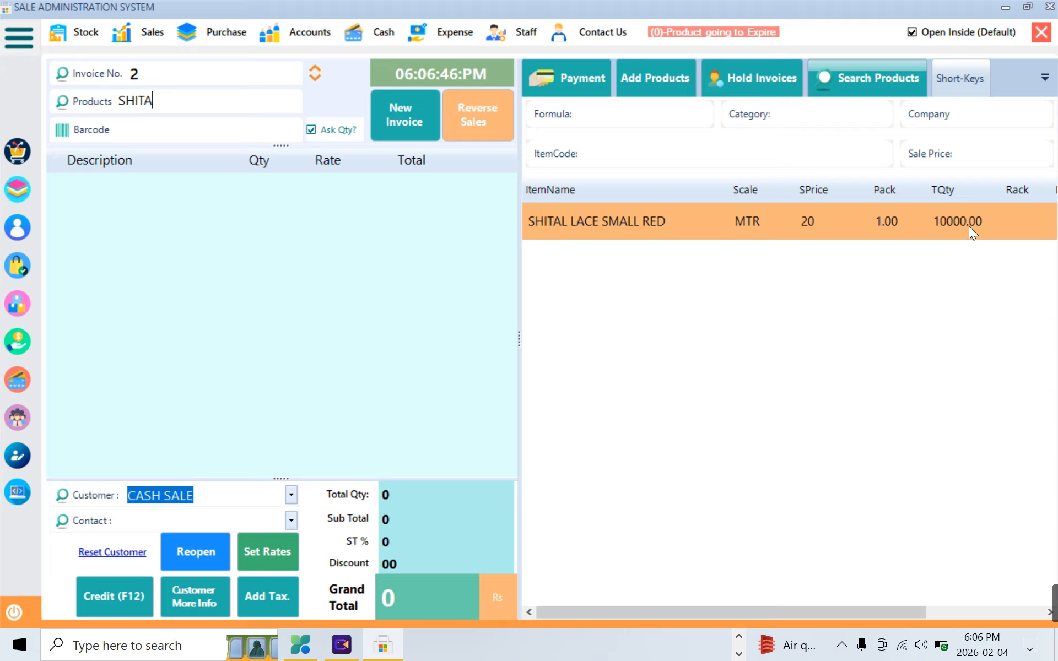
pyautogui.press('XF86MonBrightnessUp')
pyautogui.press('XF86MonBrightnessUp')
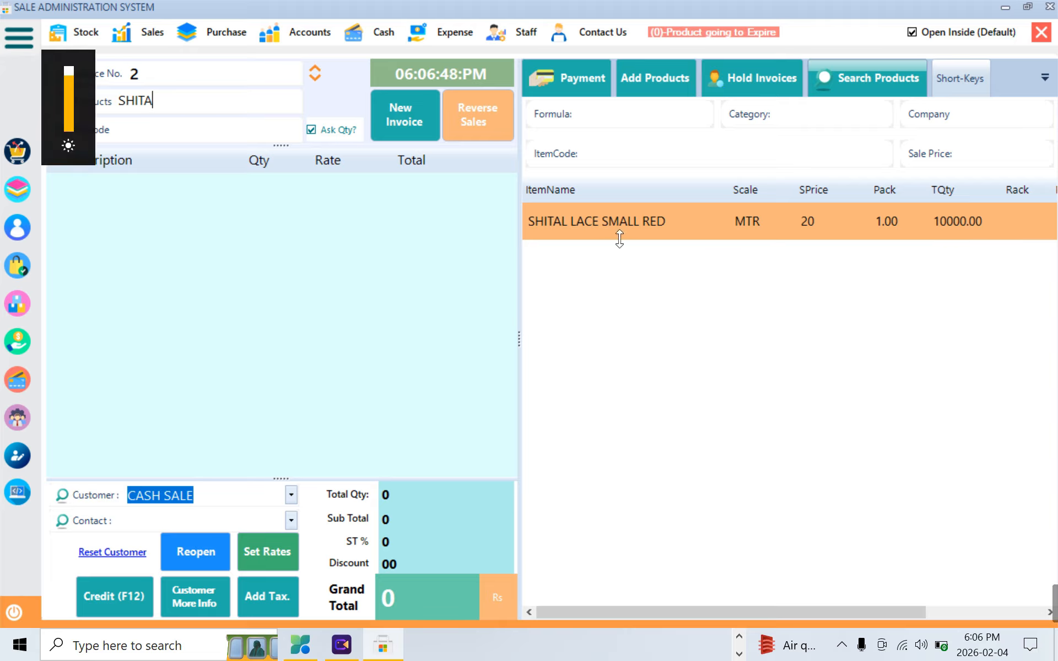
# Show the product categories in an enlarged area and browse the BUTTON, CD LACE, CHAPY ITEM and DOORI products
pyautogui.click(655, 79)
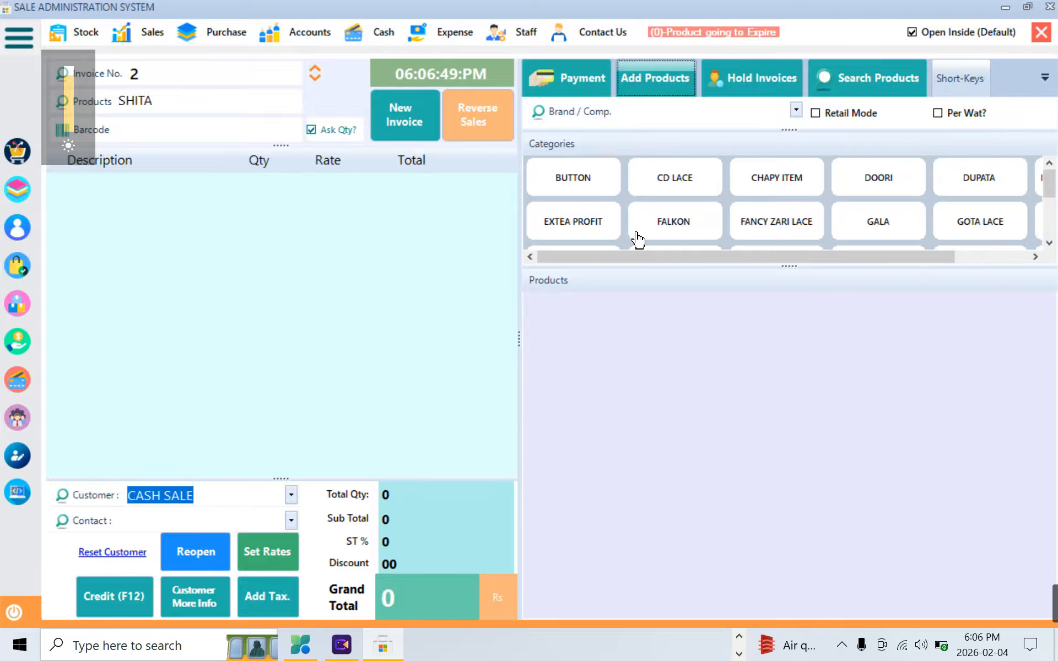
pyautogui.moveTo(785, 269); pyautogui.dragTo(785, 411)
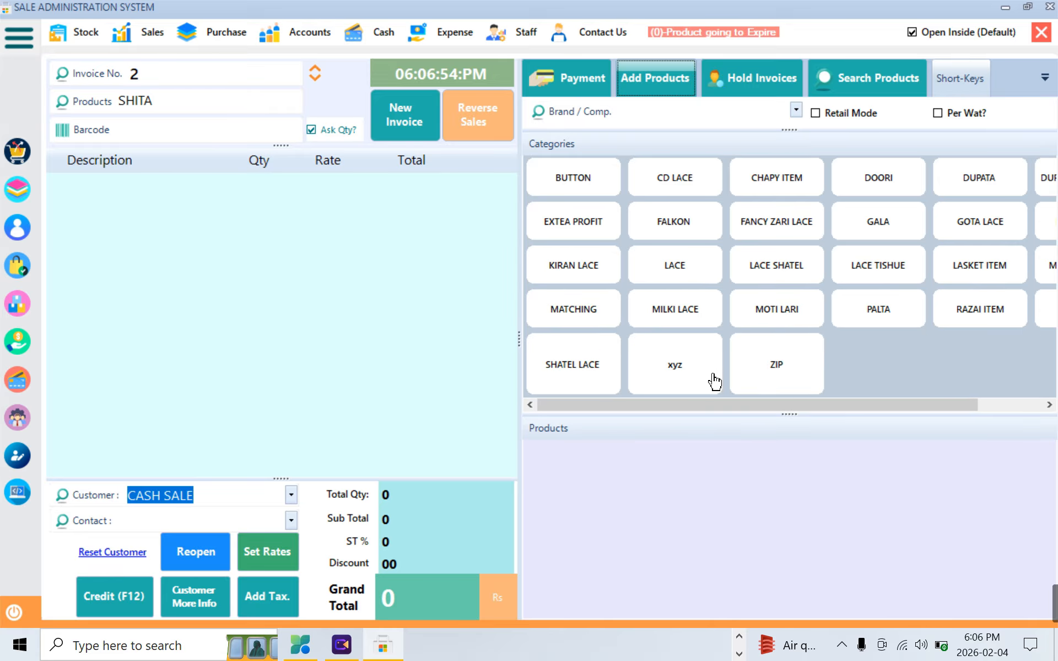
pyautogui.click(576, 185)
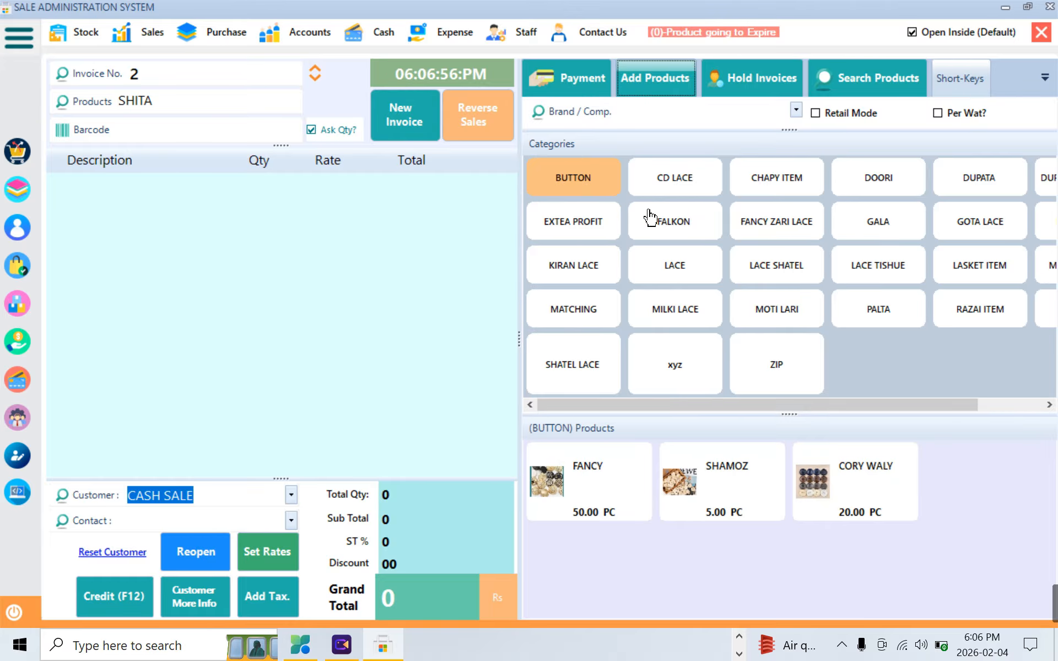
pyautogui.click(677, 193)
pyautogui.click(772, 187)
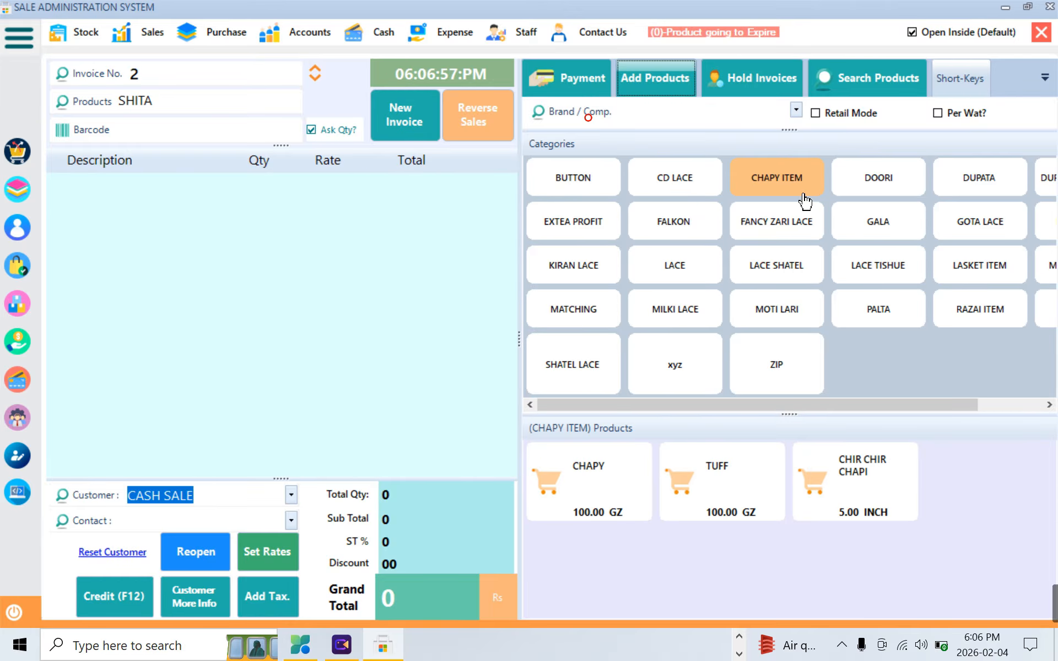
pyautogui.click(878, 185)
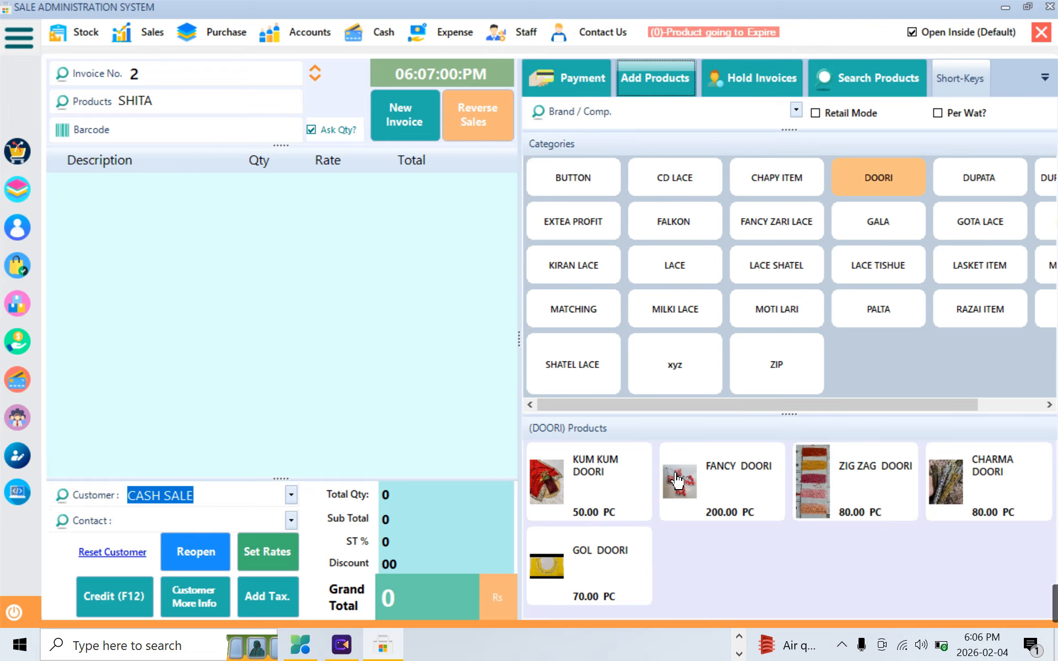
# Add SHITAL LACE SMALL RED from the xyz category to the invoice with quantity 30 and rate 25
pyautogui.click(685, 381)
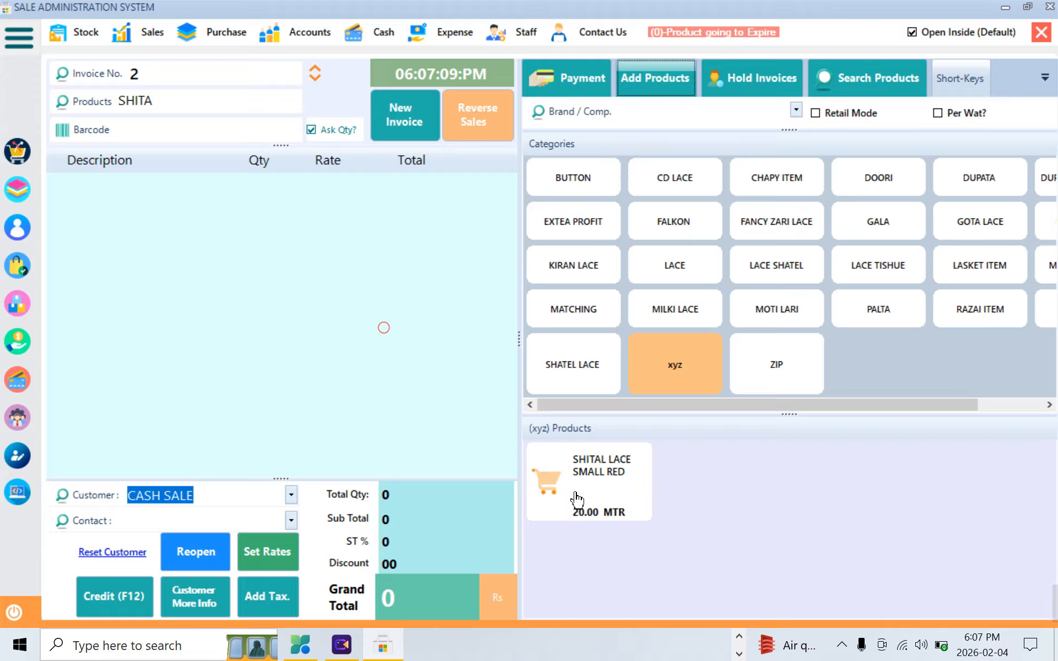
pyautogui.click(605, 503)
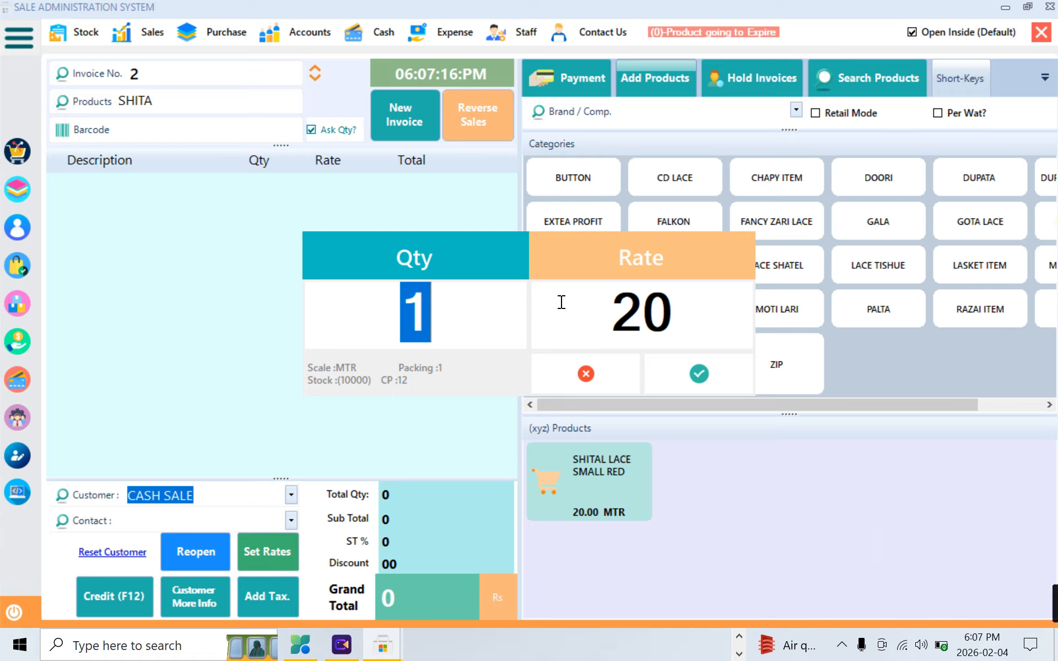
pyautogui.press('BackSpace')
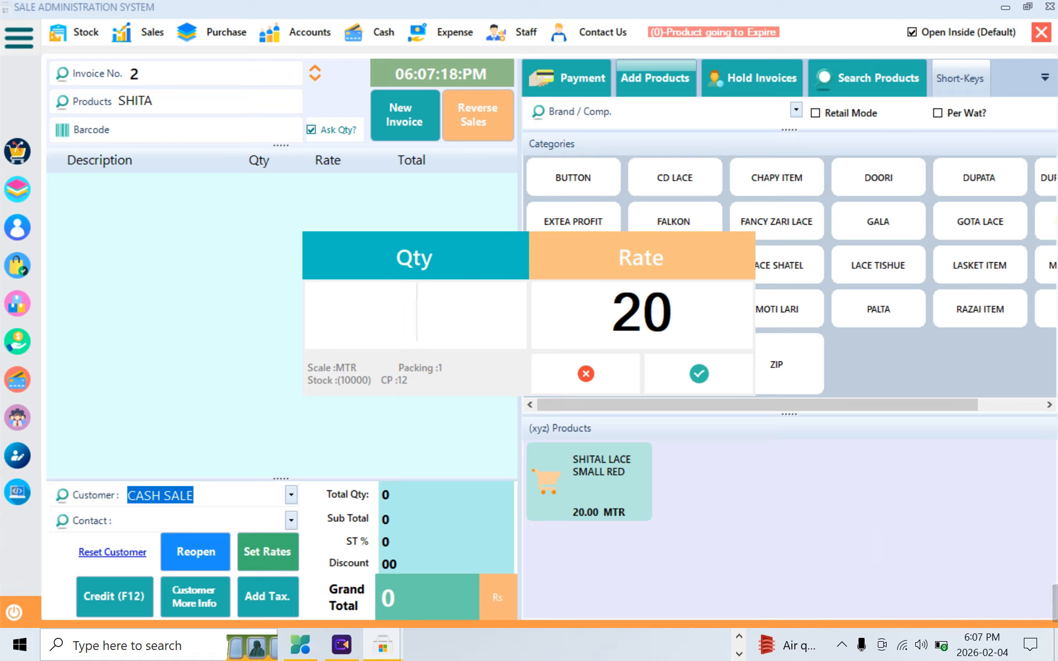
pyautogui.write('30')
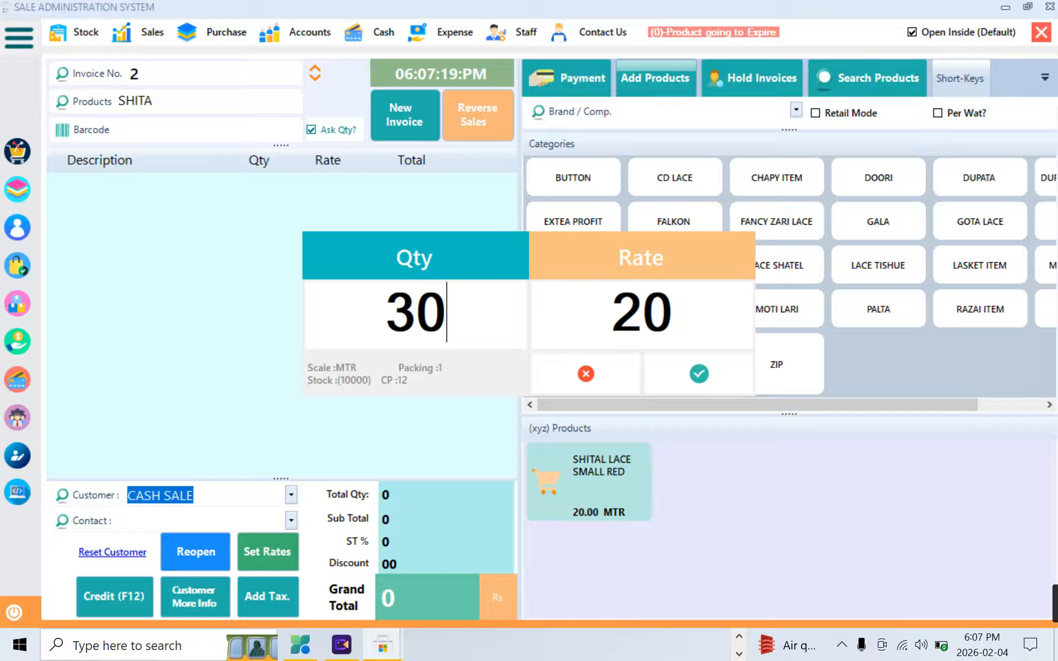
pyautogui.press('Return')
pyautogui.write('256')
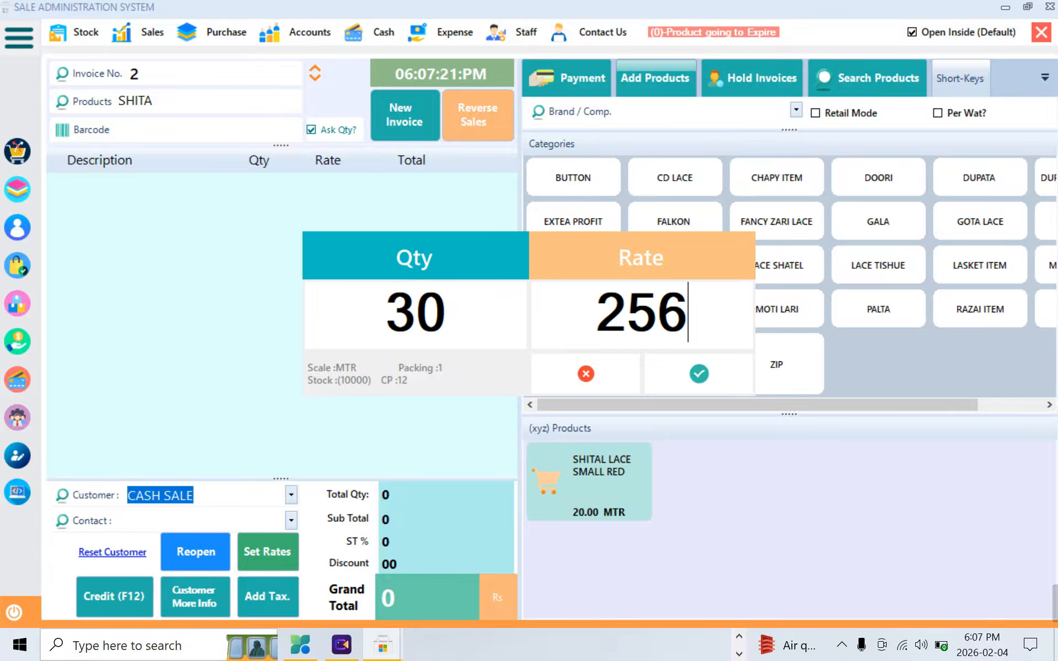
pyautogui.press('BackSpace')
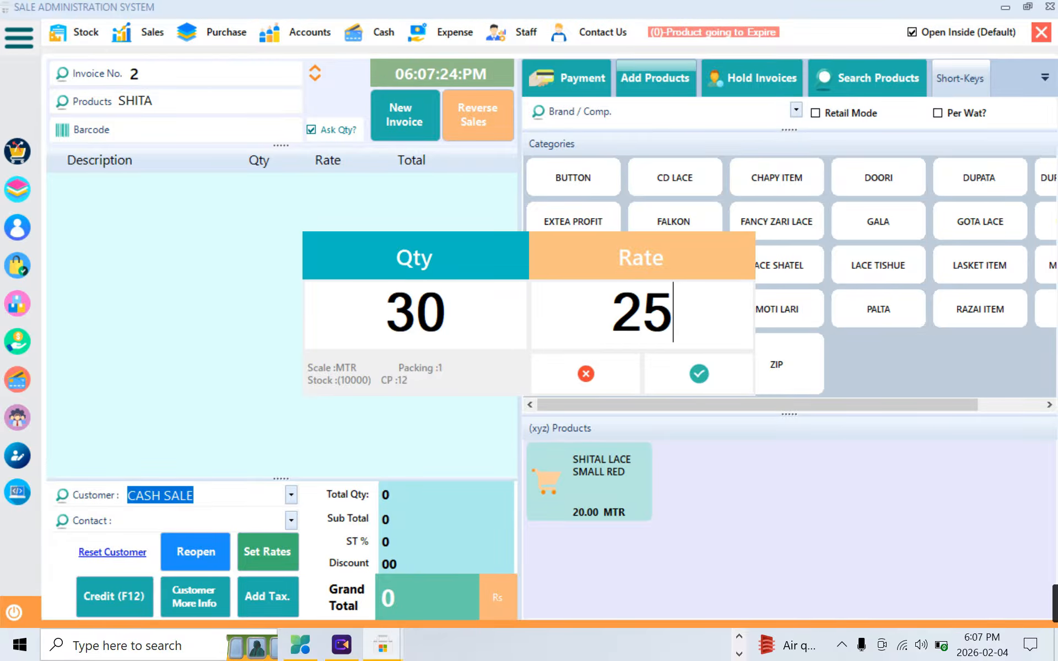
pyautogui.press('Return')
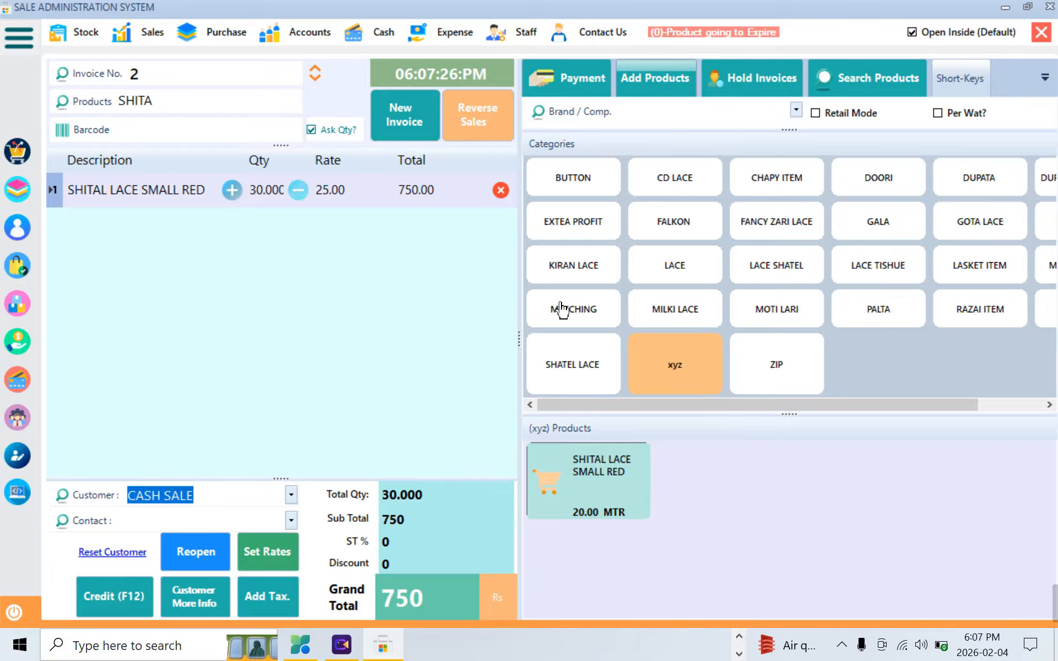
# Increase the quantity of the SHITAL LACE SMALL RED invoice line to 36
pyautogui.click(232, 190)
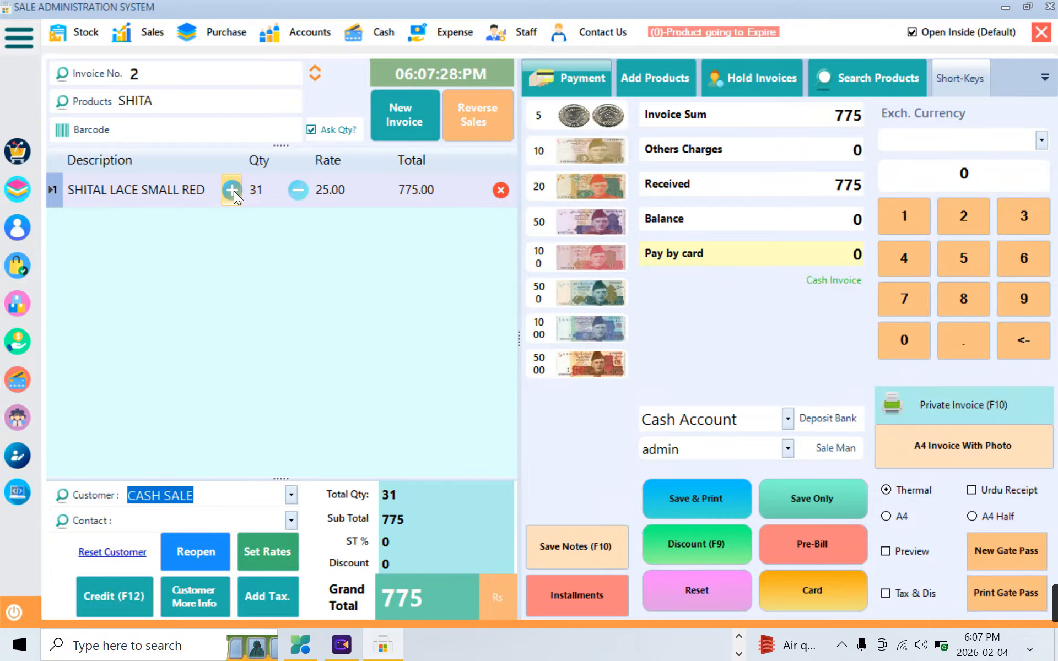
pyautogui.click(232, 190)
pyautogui.click(232, 190)
pyautogui.click(232, 190)
pyautogui.click(233, 190)
pyautogui.click(232, 190)
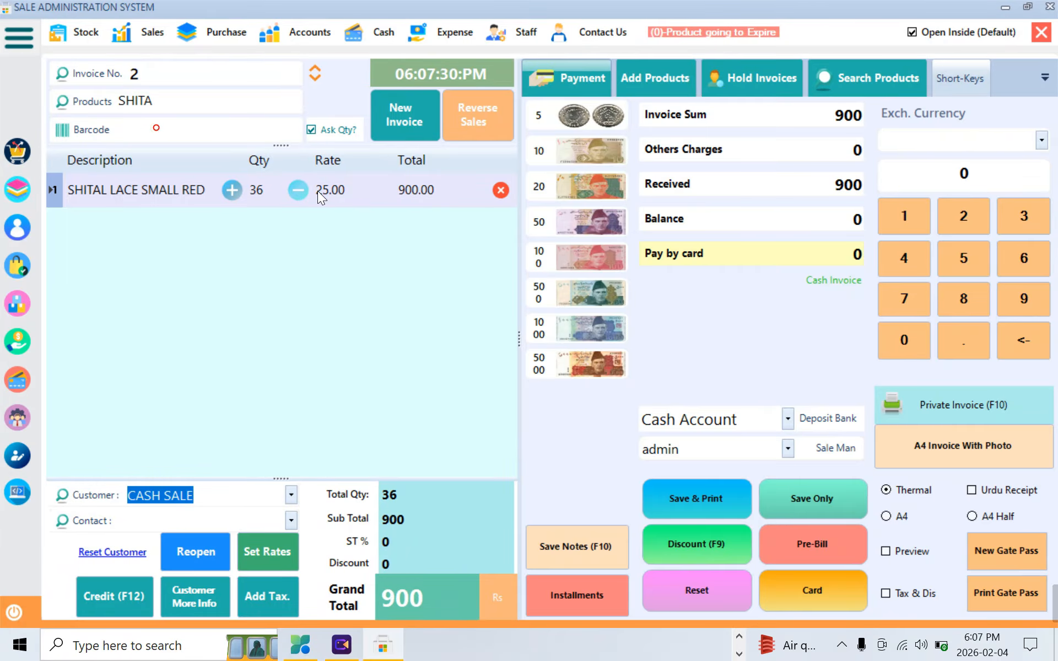
# Lower the quantity of the SHITAL LACE SMALL RED line to 32 and remove the line from the invoice
pyautogui.click(298, 190)
pyautogui.click(299, 190)
pyautogui.click(298, 190)
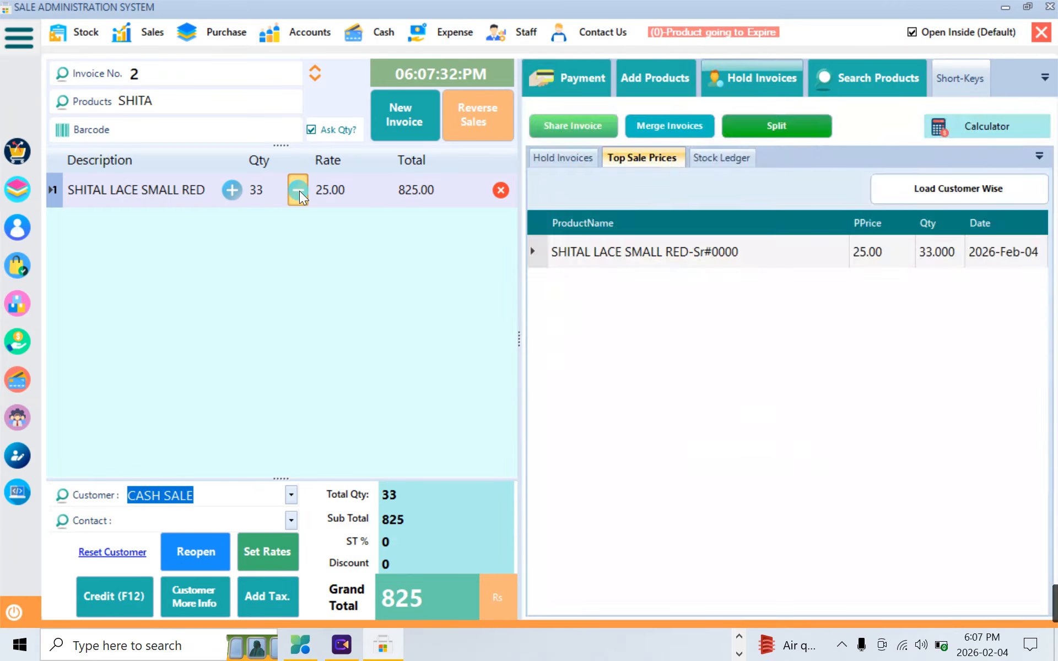
pyautogui.click(298, 190)
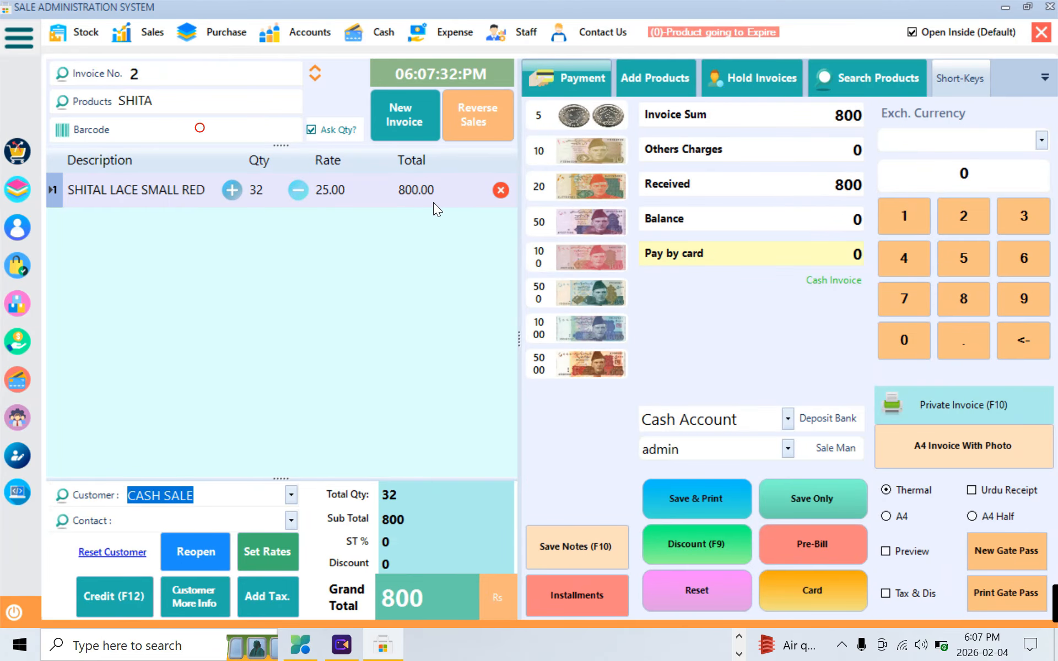
pyautogui.click(295, 192)
pyautogui.click(231, 191)
pyautogui.click(301, 190)
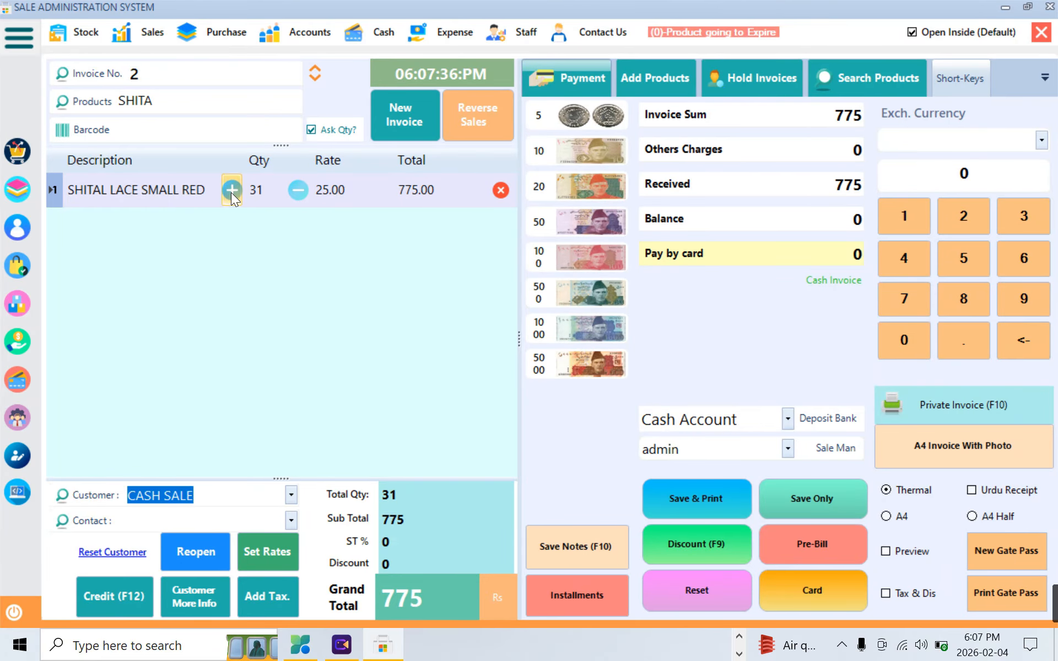
pyautogui.click(231, 191)
pyautogui.click(331, 190)
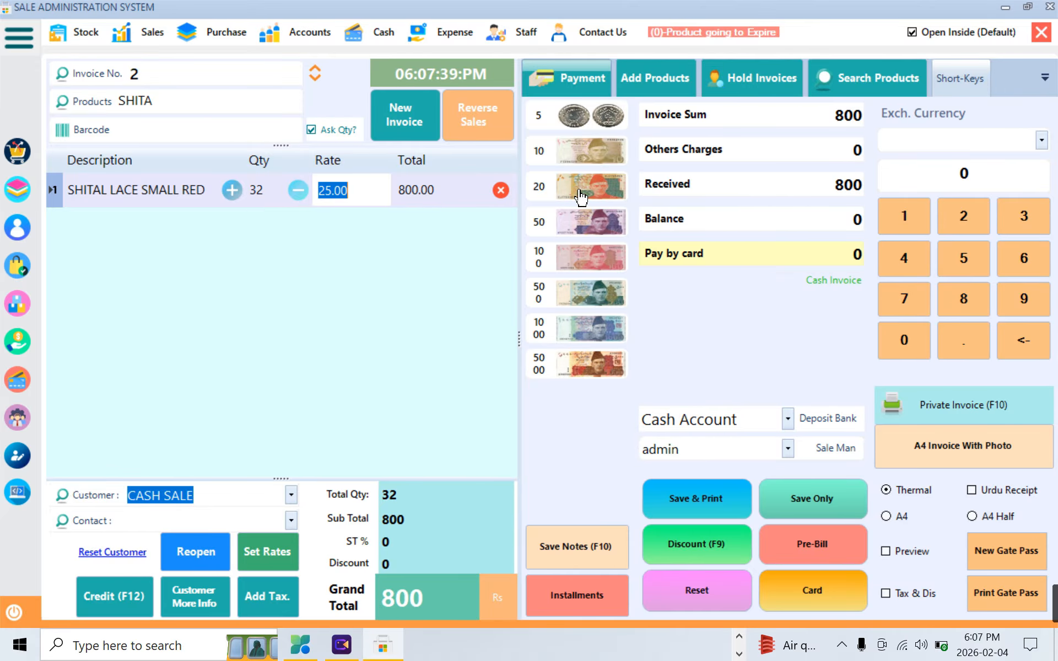
pyautogui.click(493, 189)
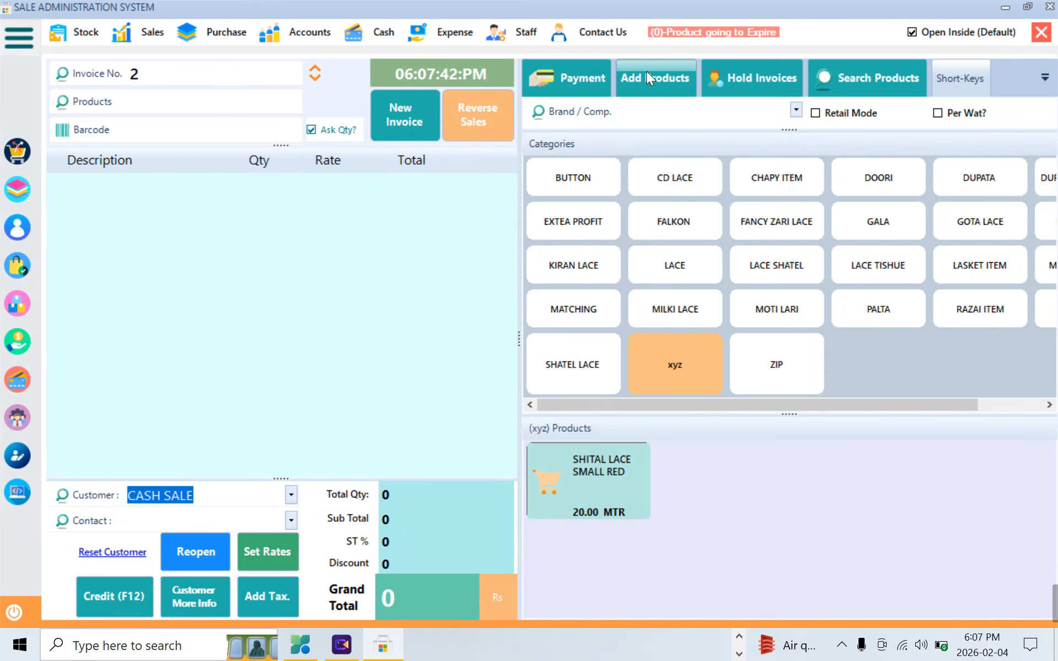
# Try the rate 10 for SHITAL LACE SMALL RED, reject it, and add the product with quantity 1 at rate 20, dismissing the message notifications
pyautogui.click(624, 485)
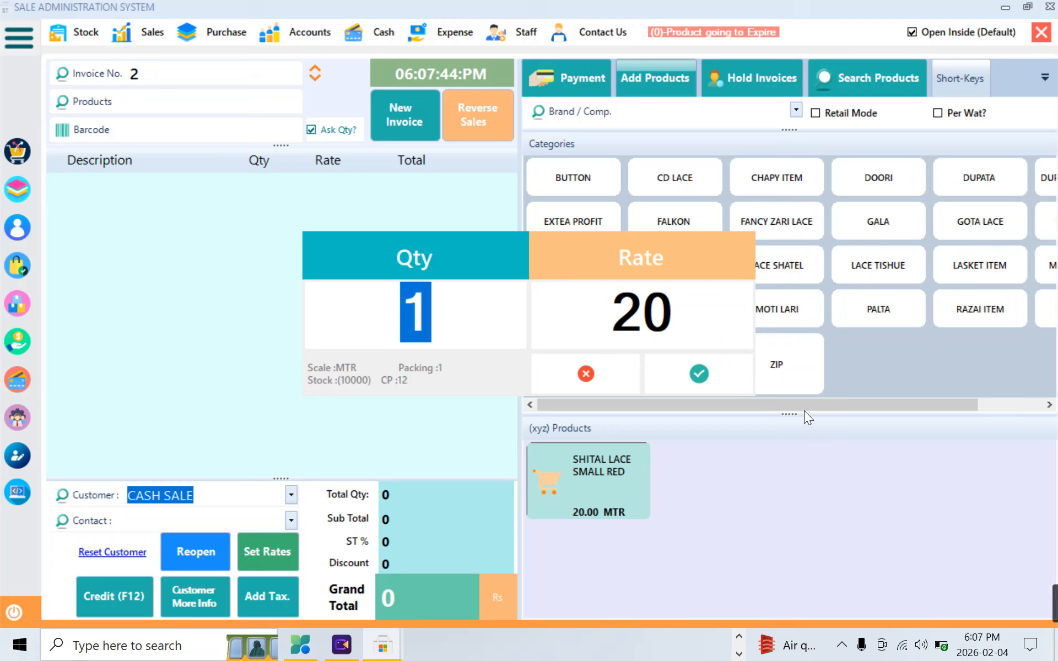
pyautogui.press('Return')
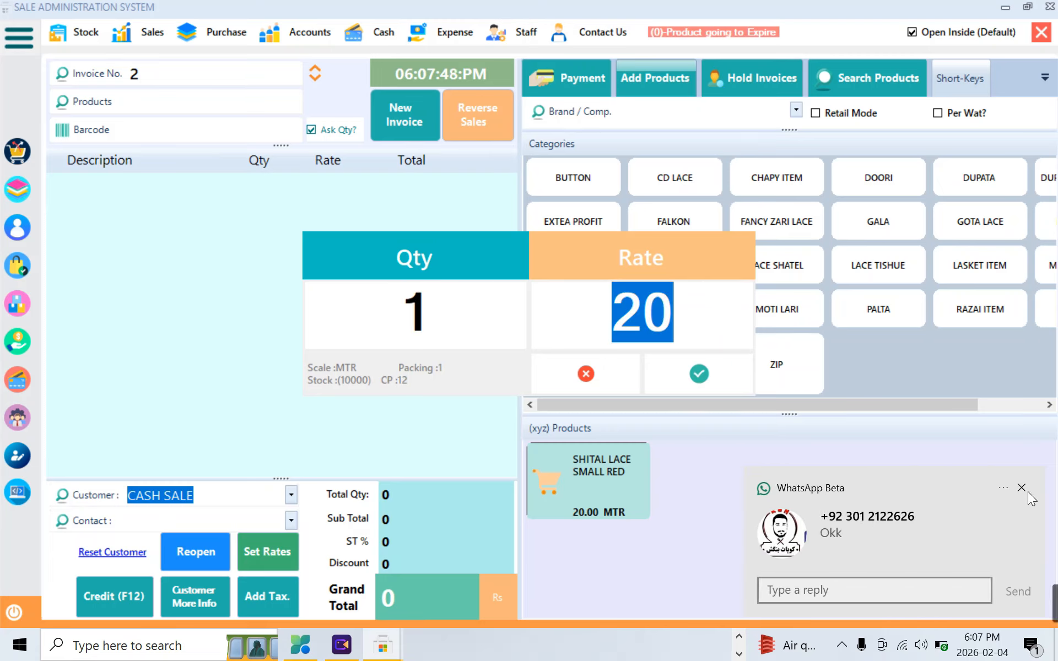
pyautogui.click(1029, 492)
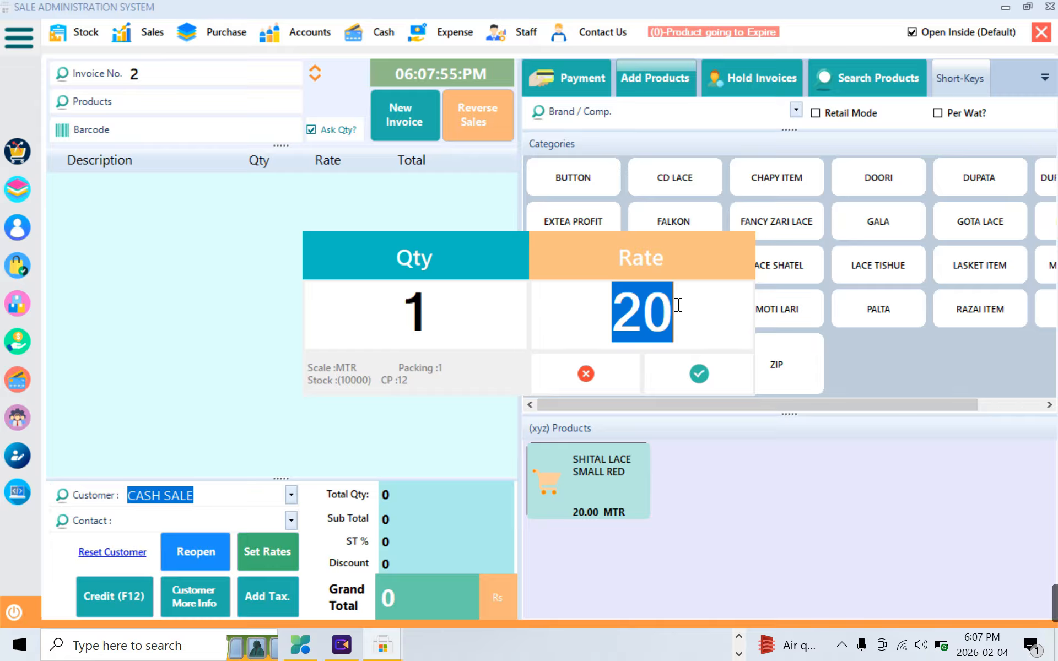
pyautogui.press('BackSpace')
pyautogui.write('10')
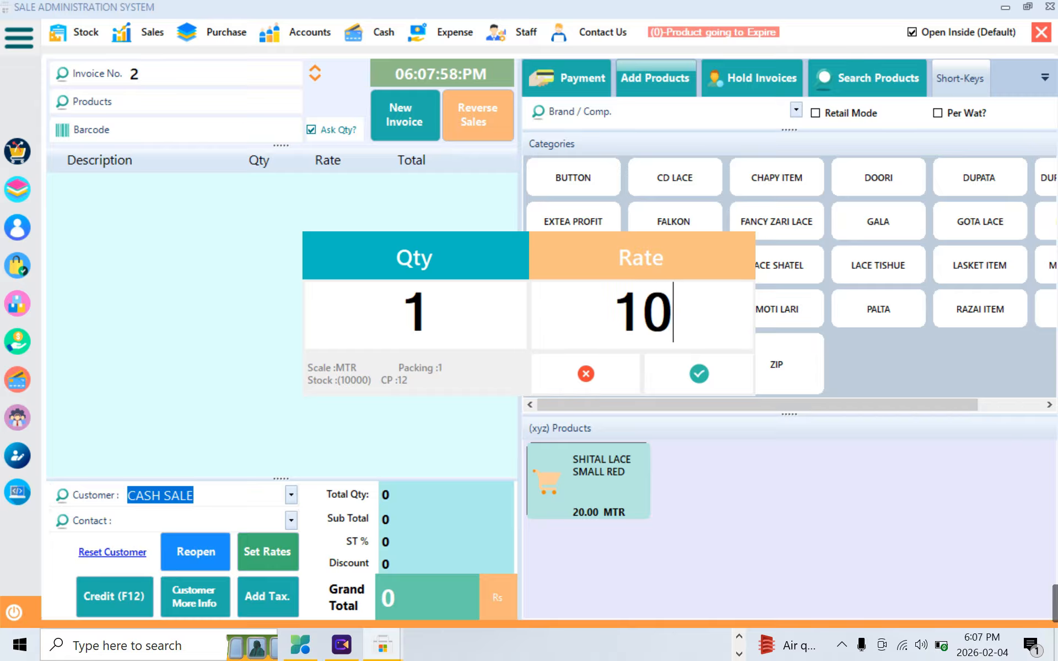
pyautogui.press('Return')
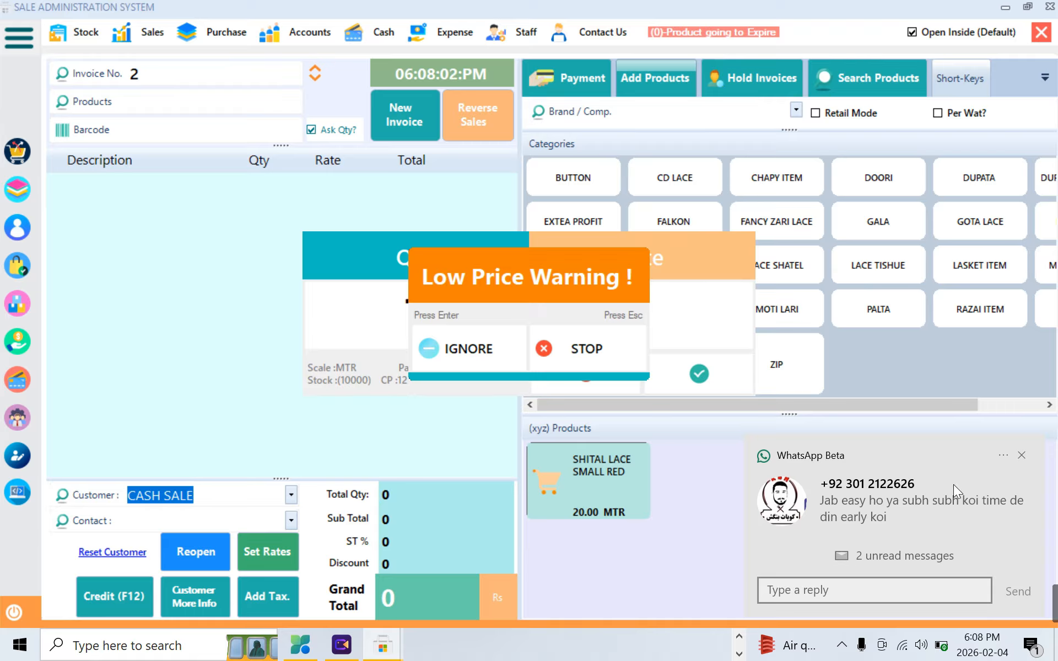
pyautogui.click(1014, 453)
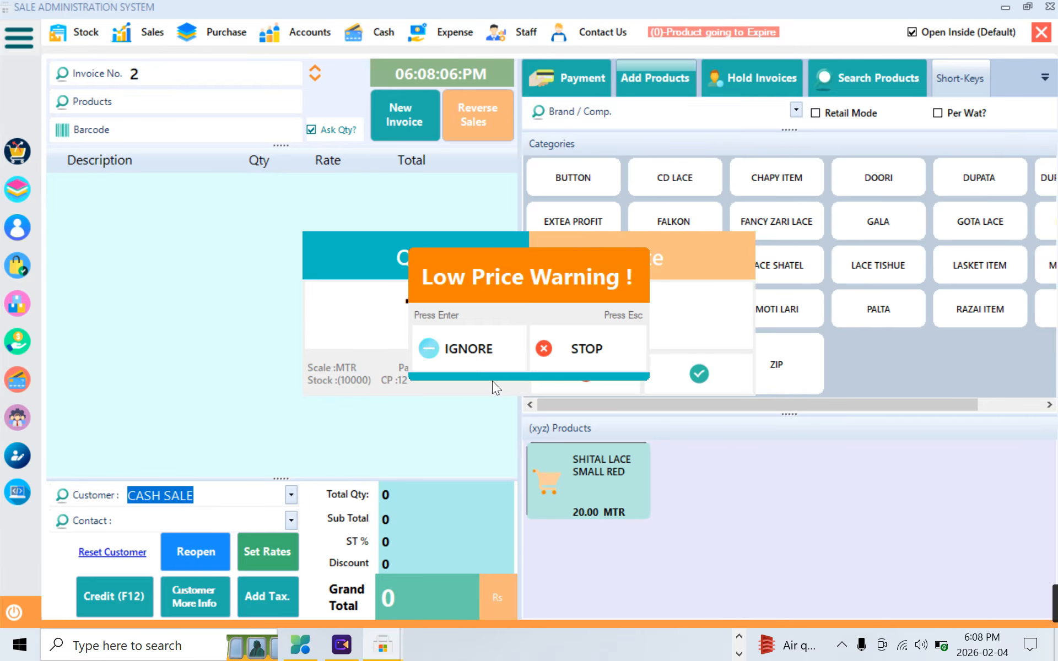
pyautogui.click(574, 351)
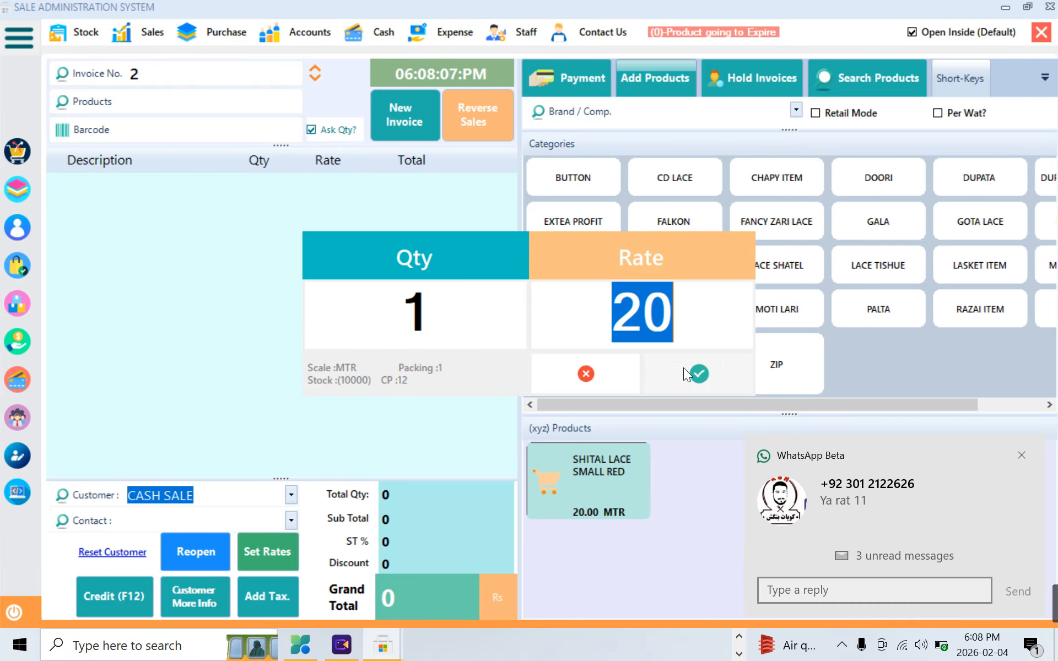
pyautogui.click(1021, 455)
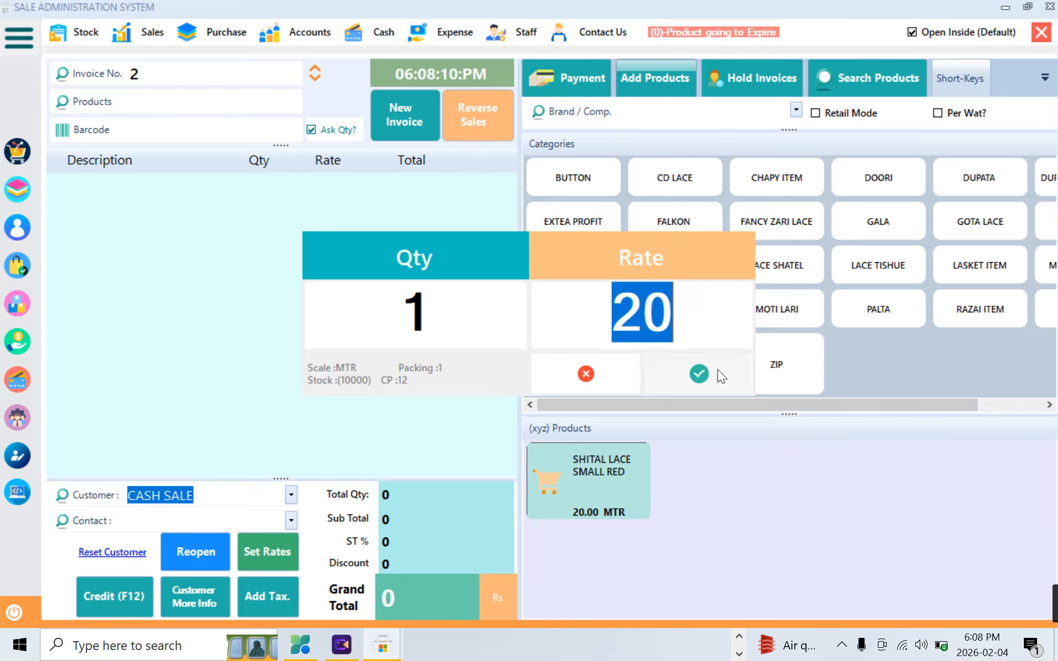
pyautogui.click(718, 369)
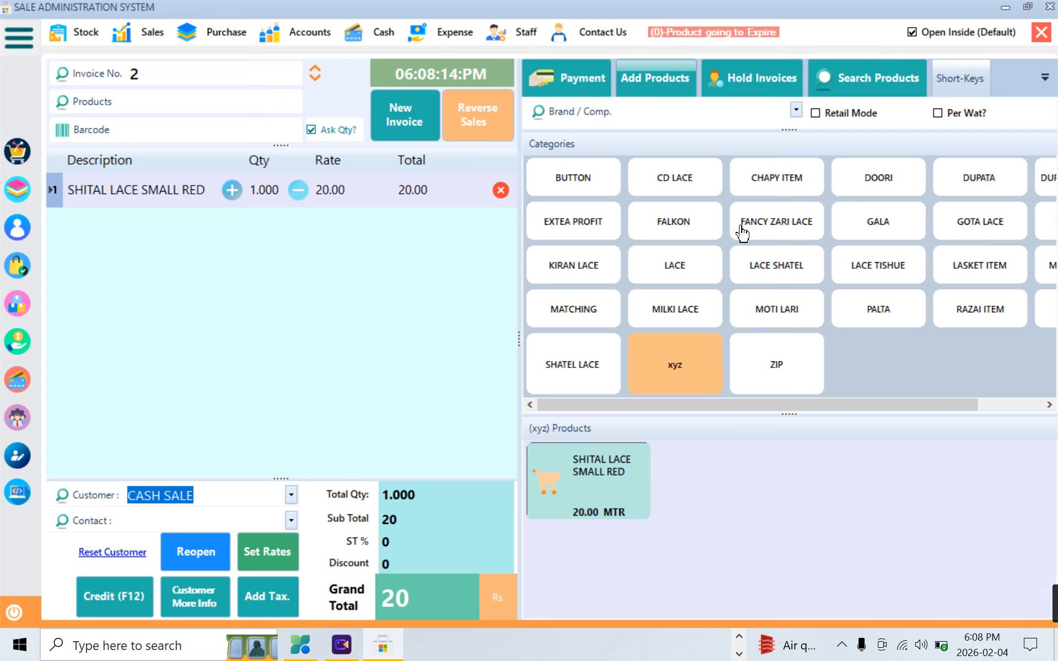
pyautogui.click(701, 227)
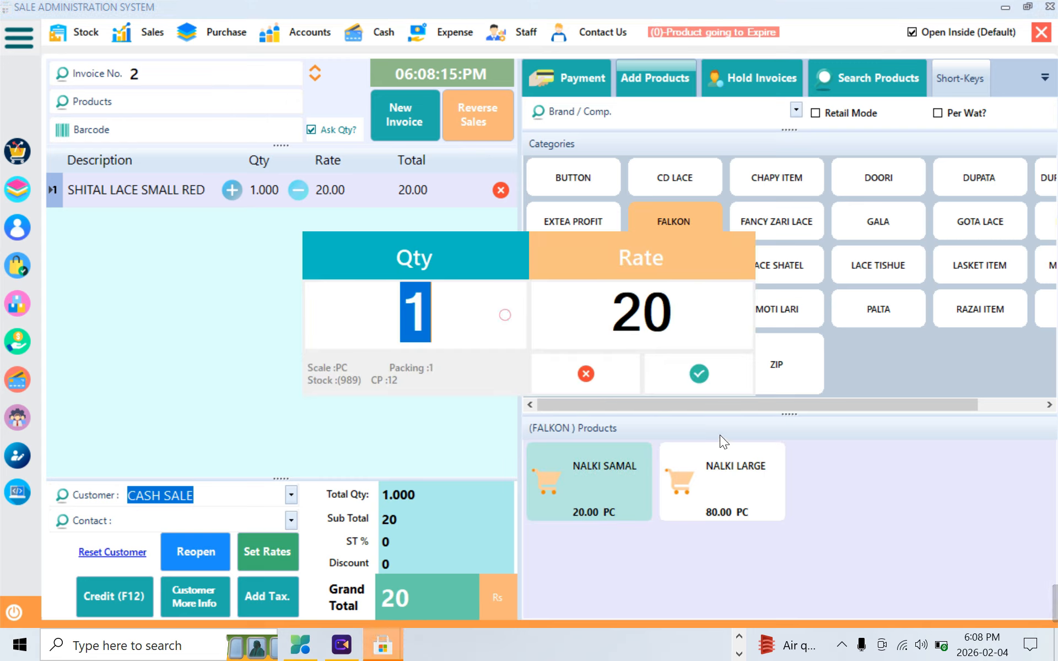
pyautogui.press('Escape')
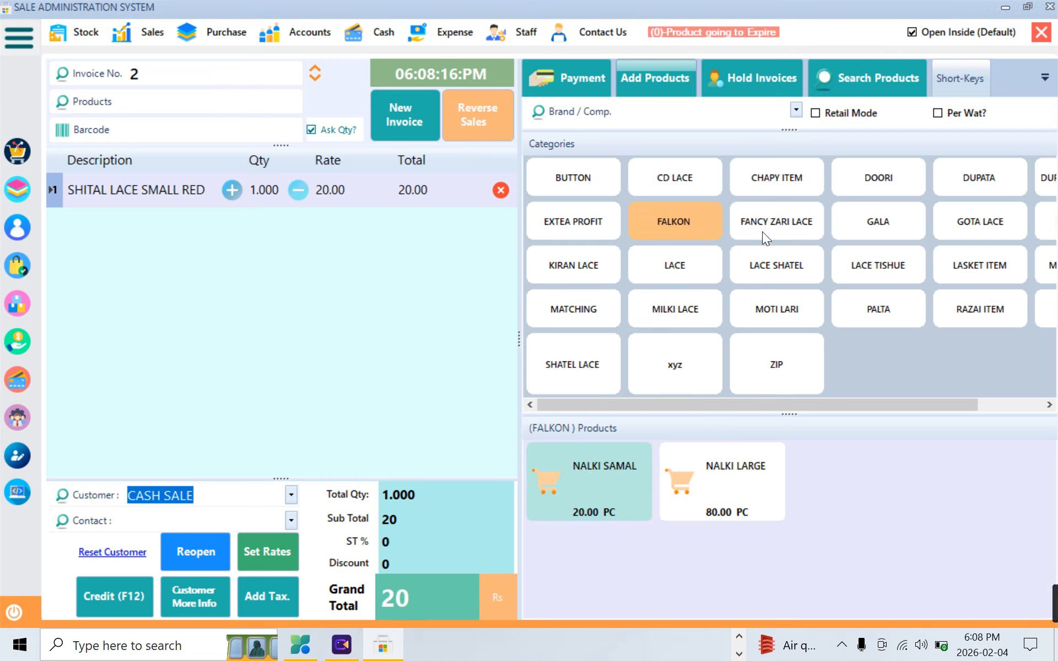
pyautogui.click(755, 223)
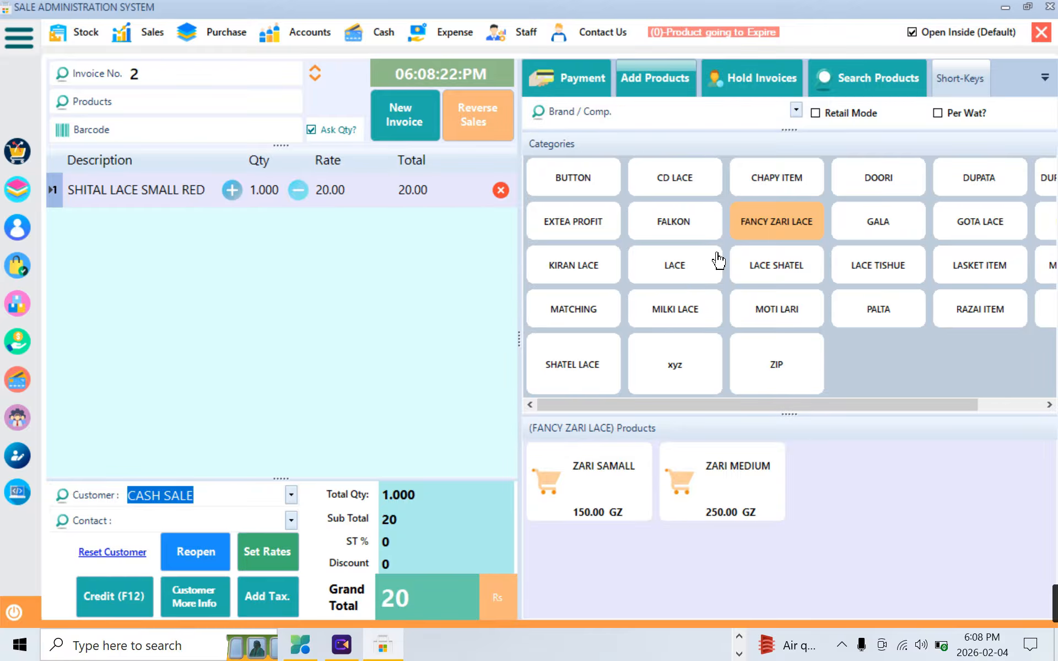
# Turn off the quantity prompt and add one NALKI SAMAL and one NALKI LARGE from the FALKON category
pyautogui.click(312, 129)
pyautogui.click(693, 233)
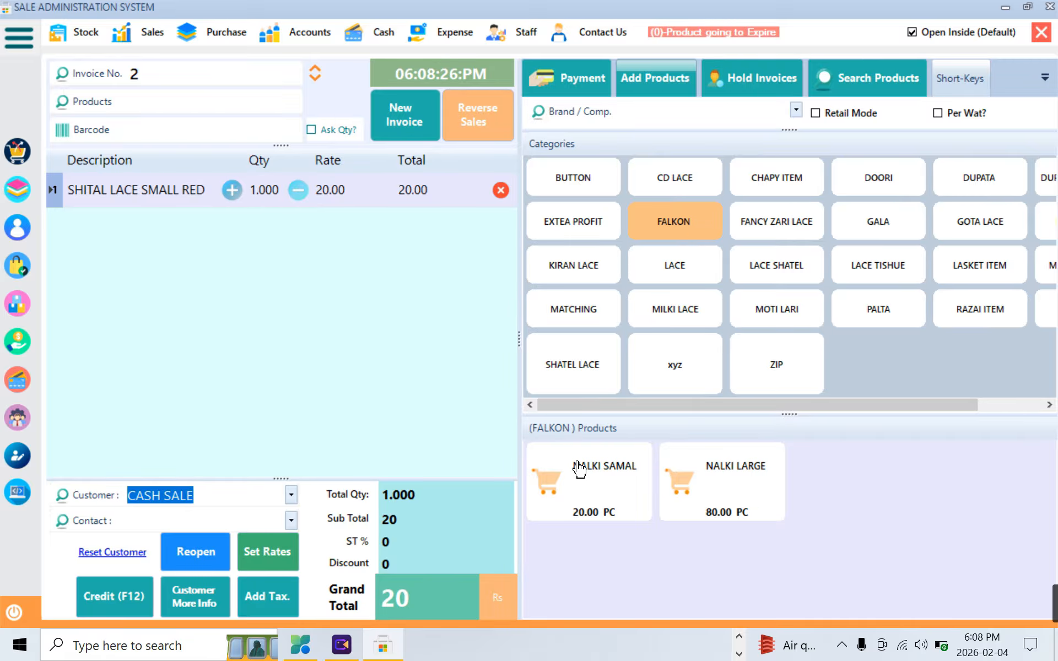
pyautogui.click(584, 468)
pyautogui.click(667, 485)
# Add two MILKI SMALL, one MILKI MEDIUM, one MILKI NET PACH and three MILKI CHINA STARY LACE from the MILKI LACE category
pyautogui.click(791, 278)
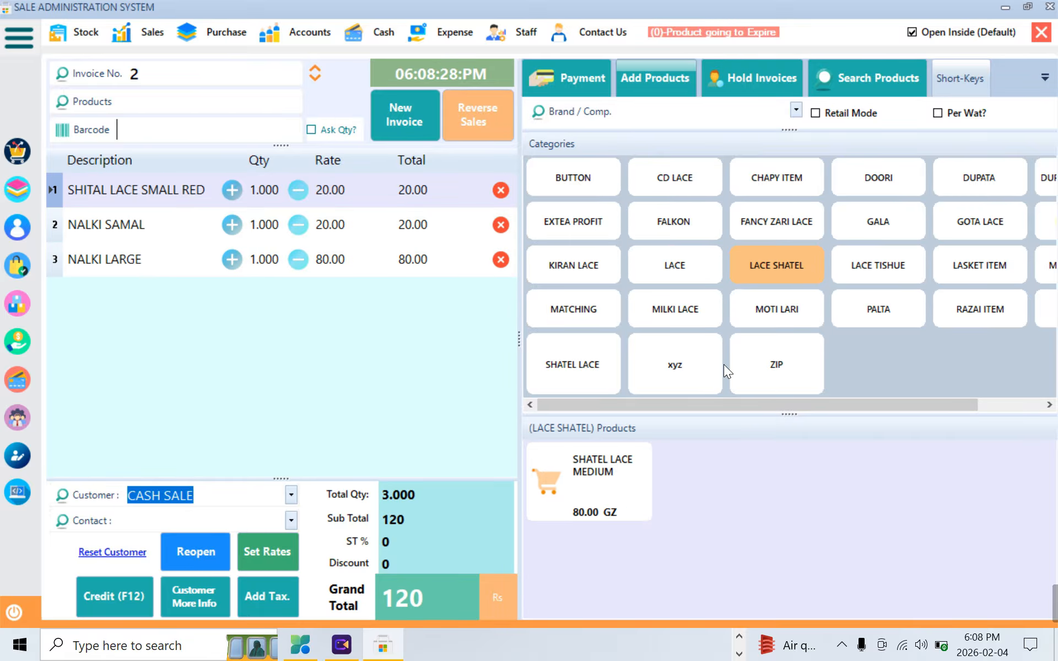
pyautogui.click(658, 318)
pyautogui.click(644, 507)
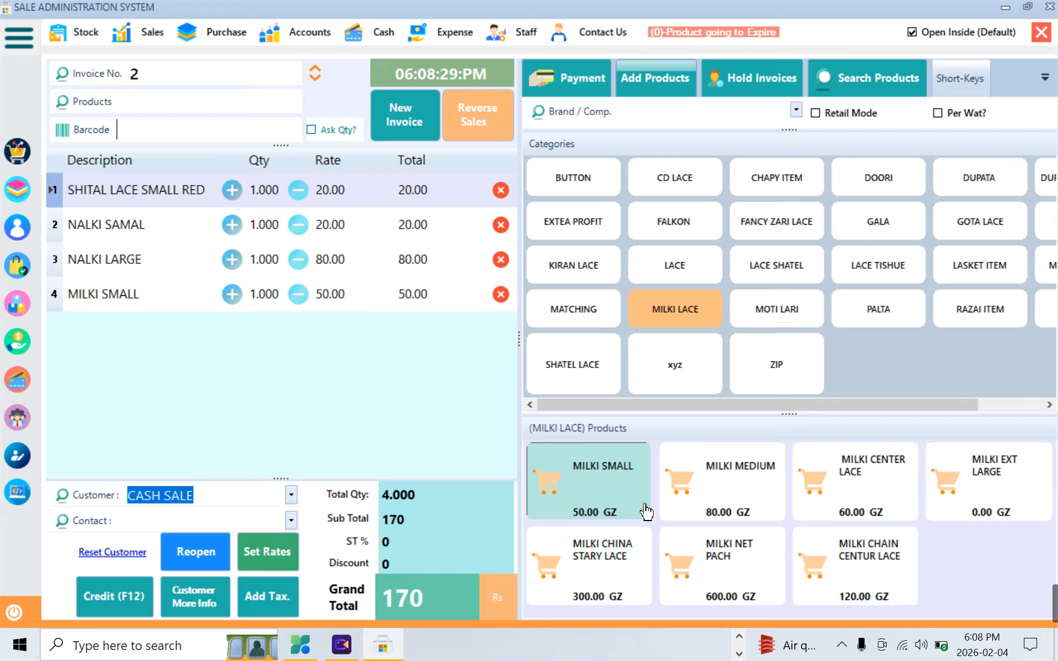
pyautogui.click(705, 496)
pyautogui.click(711, 568)
pyautogui.click(590, 549)
pyautogui.click(567, 513)
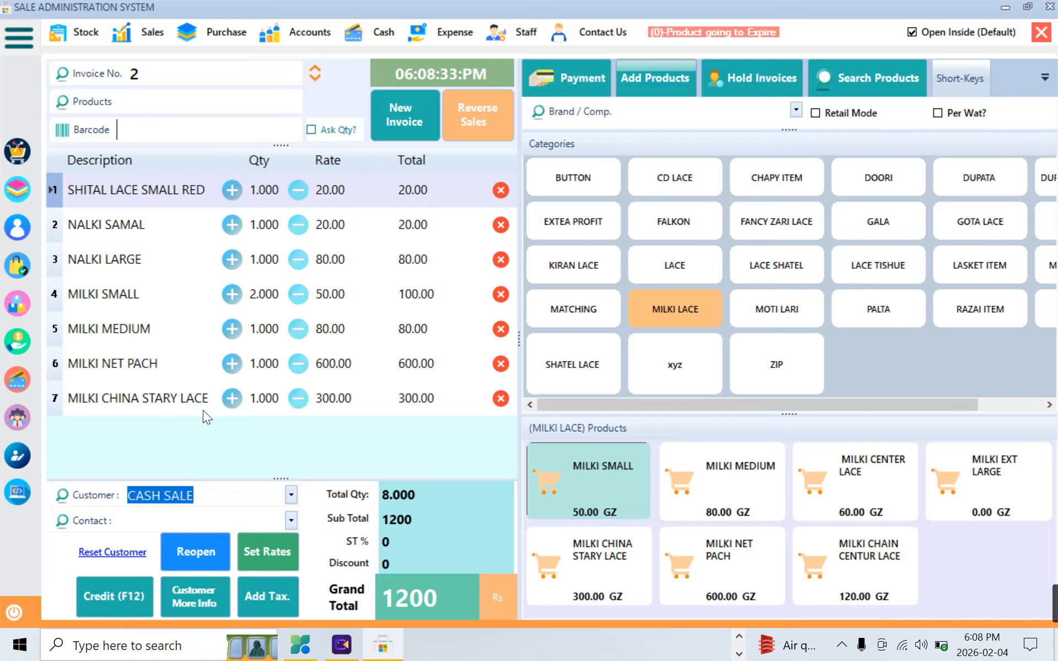
pyautogui.click(588, 581)
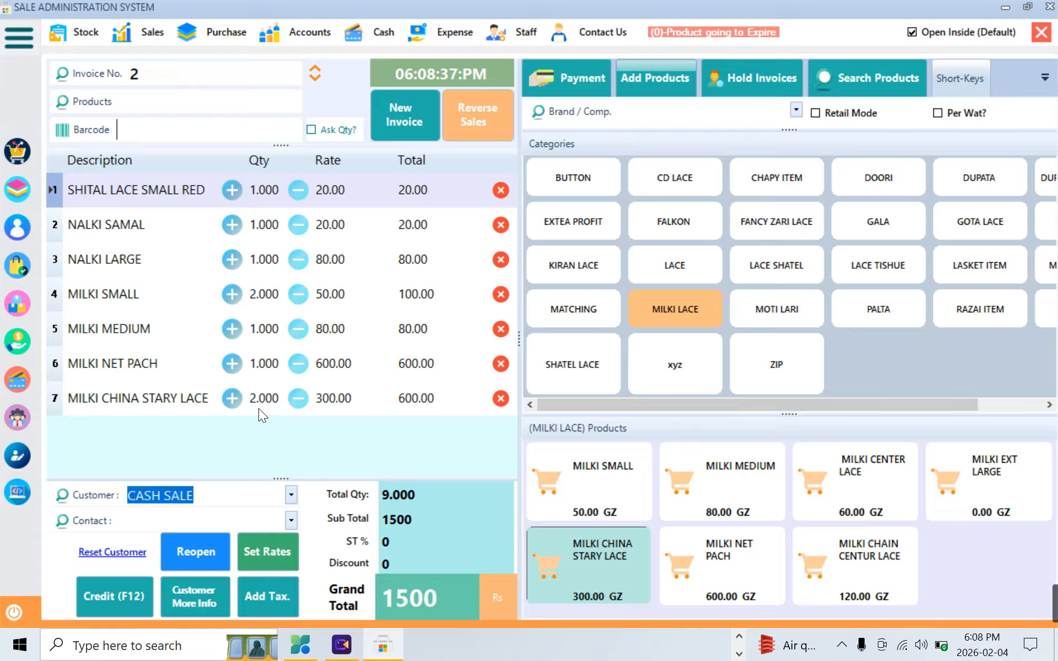
pyautogui.click(592, 585)
# Enable the print preview option for the thermal receipt and generate the invoice's pre-bill
pyautogui.click(555, 88)
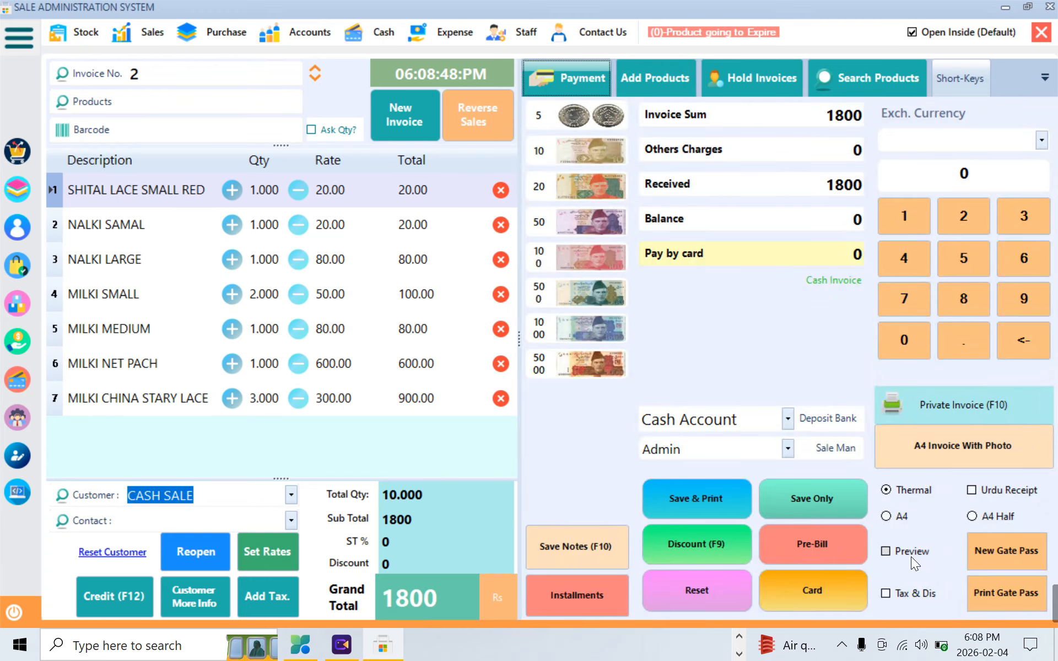
pyautogui.click(888, 552)
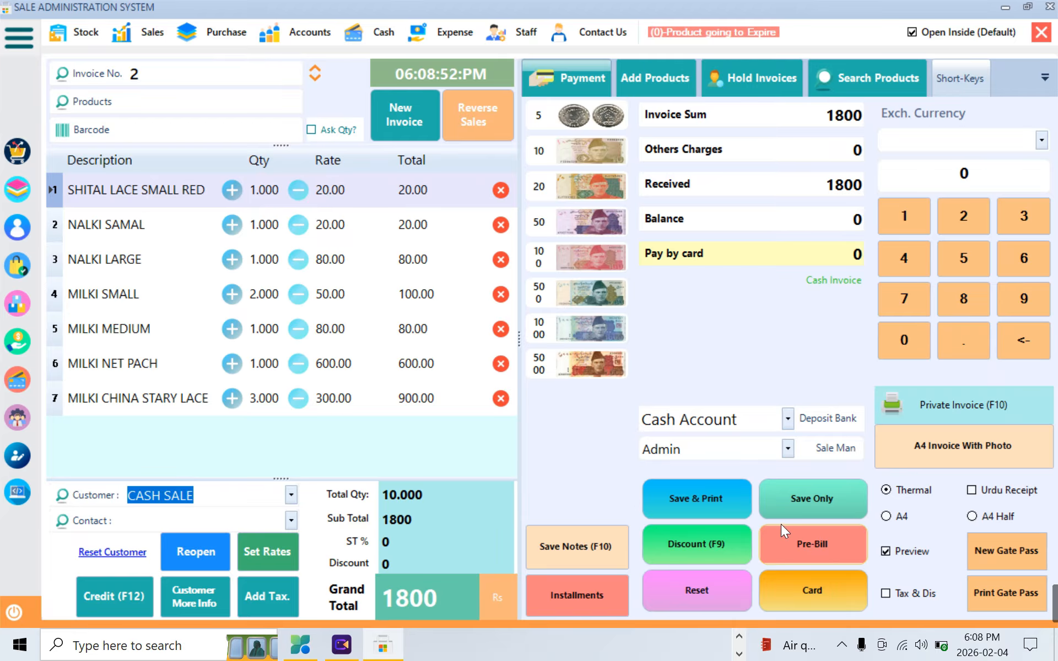
pyautogui.click(826, 552)
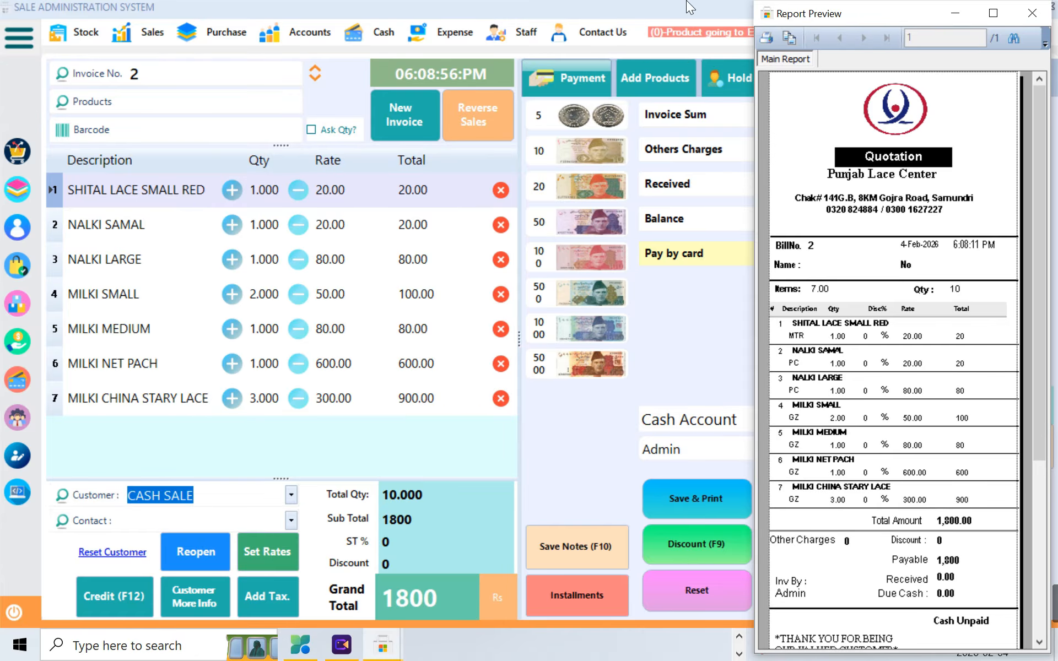
# Examine the quotation preview's logo, shop heading, contact details, item lines and footer, and close the preview
pyautogui.click(916, 114)
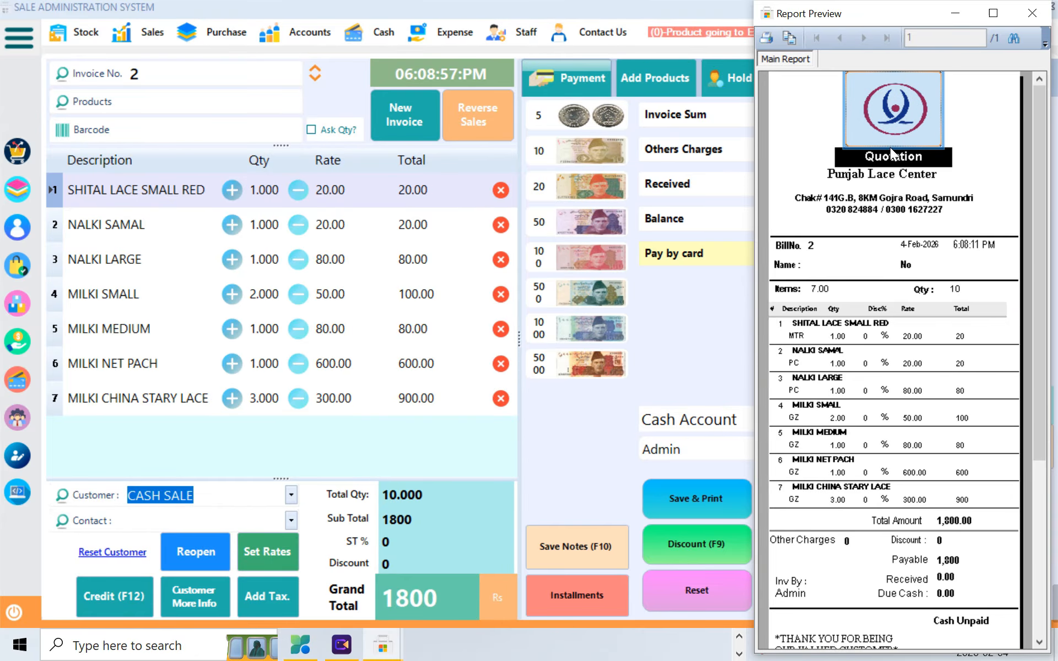
pyautogui.click(868, 170)
pyautogui.click(863, 204)
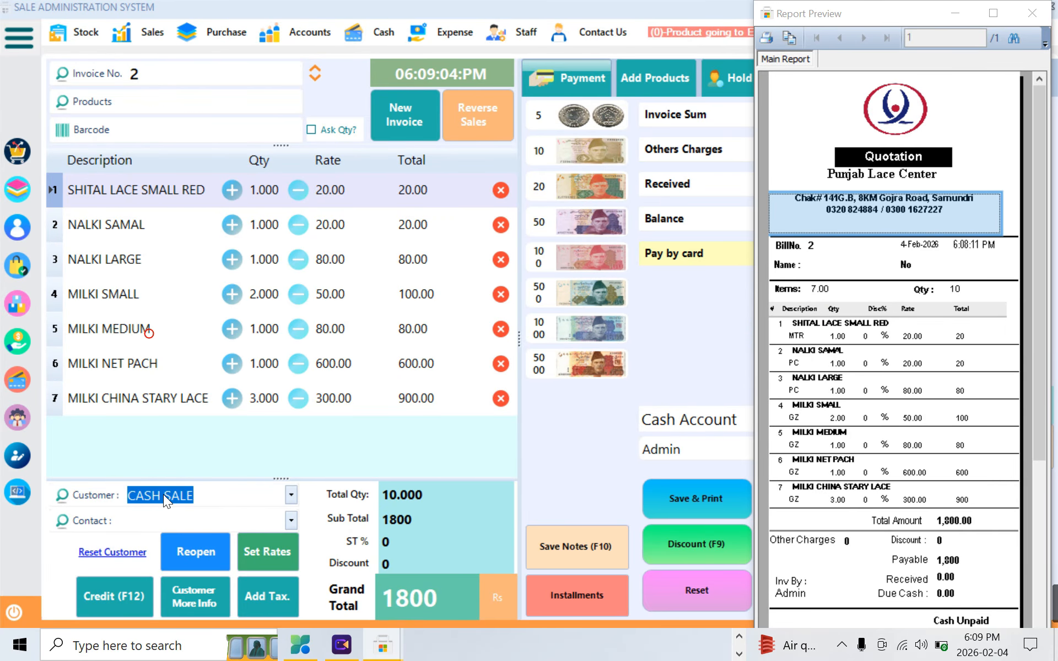
pyautogui.scroll(-3, 938, 433)
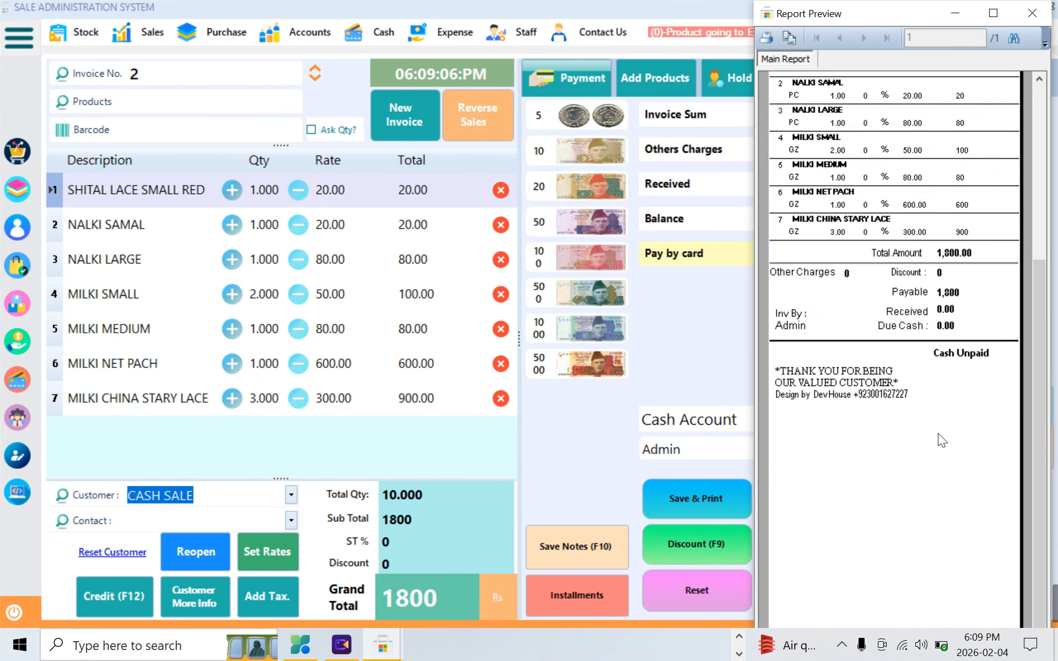
pyautogui.scroll(3, 924, 434)
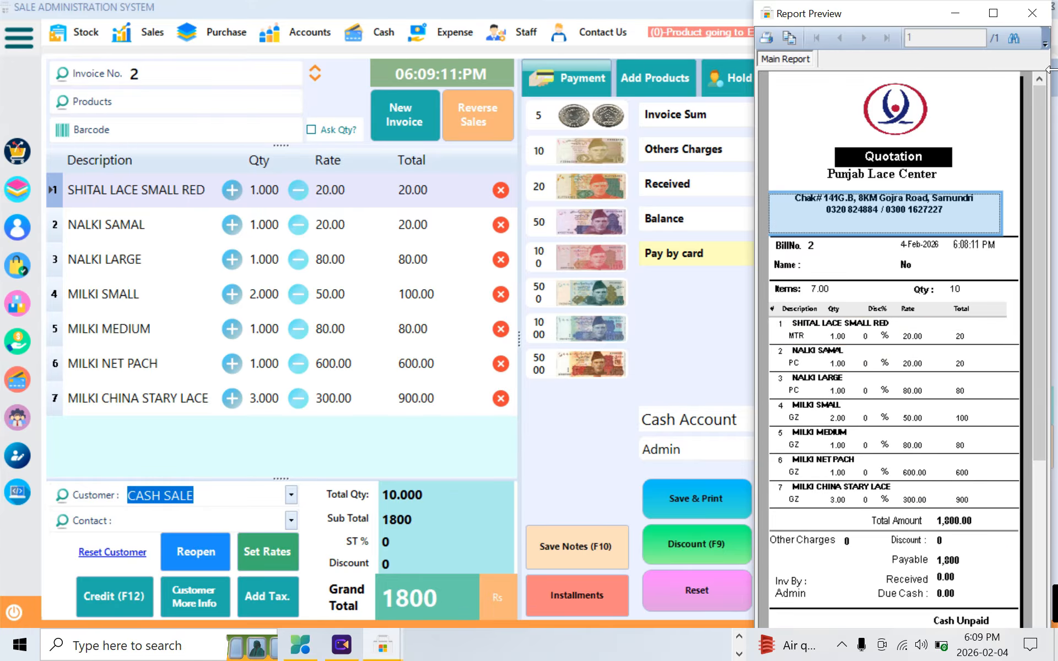
pyautogui.click(1030, 16)
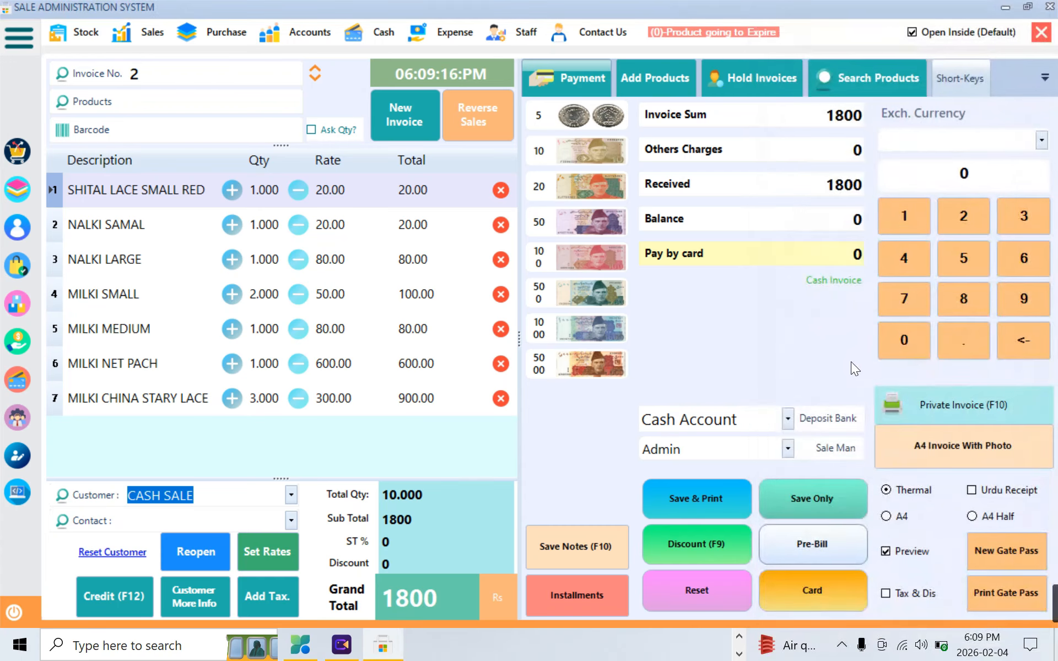
# Save the invoice without printing it and recall the saved invoice
pyautogui.click(790, 506)
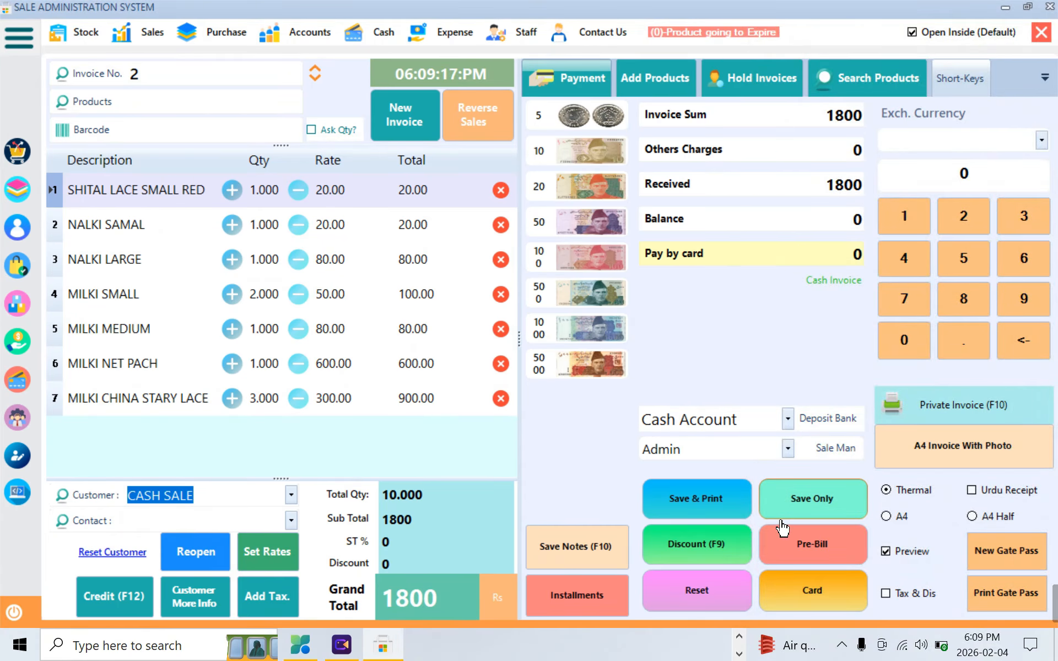
pyautogui.click(177, 80)
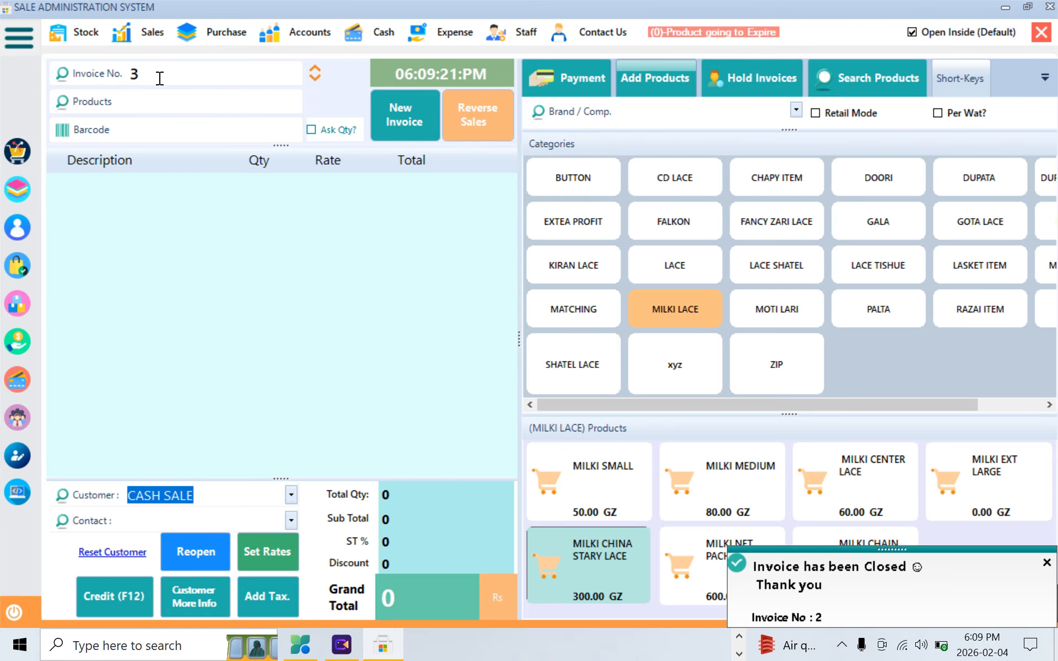
pyautogui.press('Down')
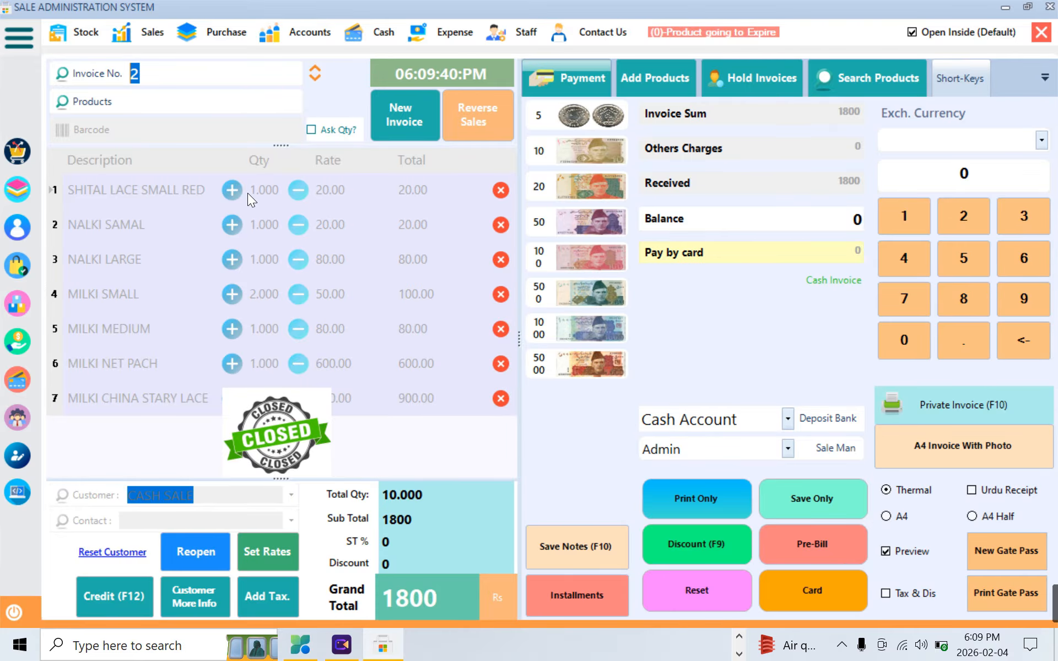
# Close the invoice and preview the detail stock report for the product SHITAL LACE SMALL RED only
pyautogui.click(1041, 32)
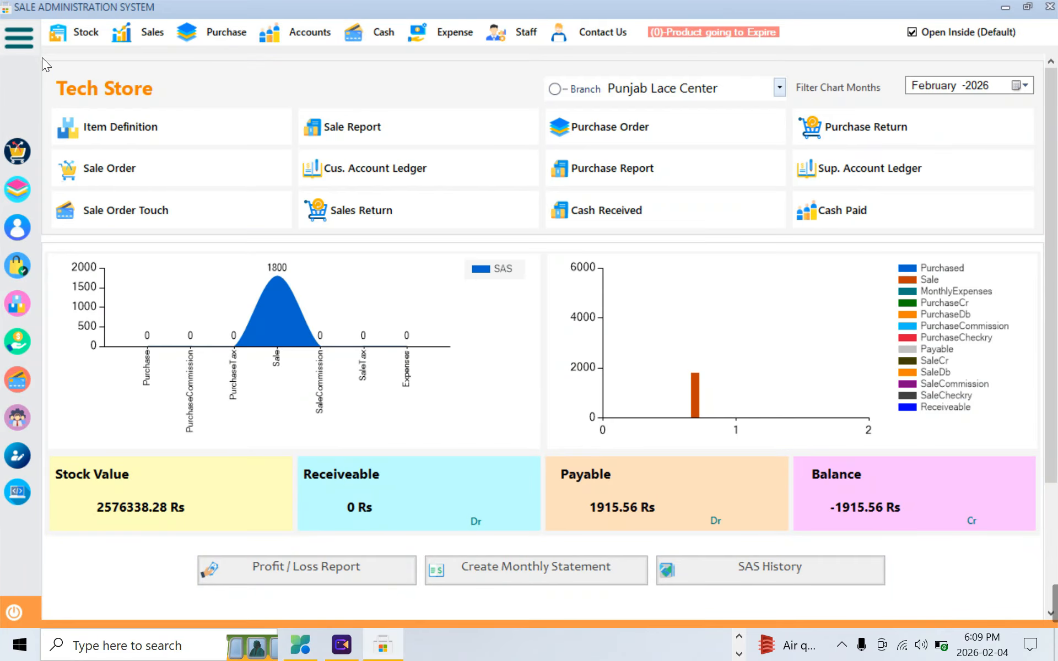
pyautogui.click(58, 38)
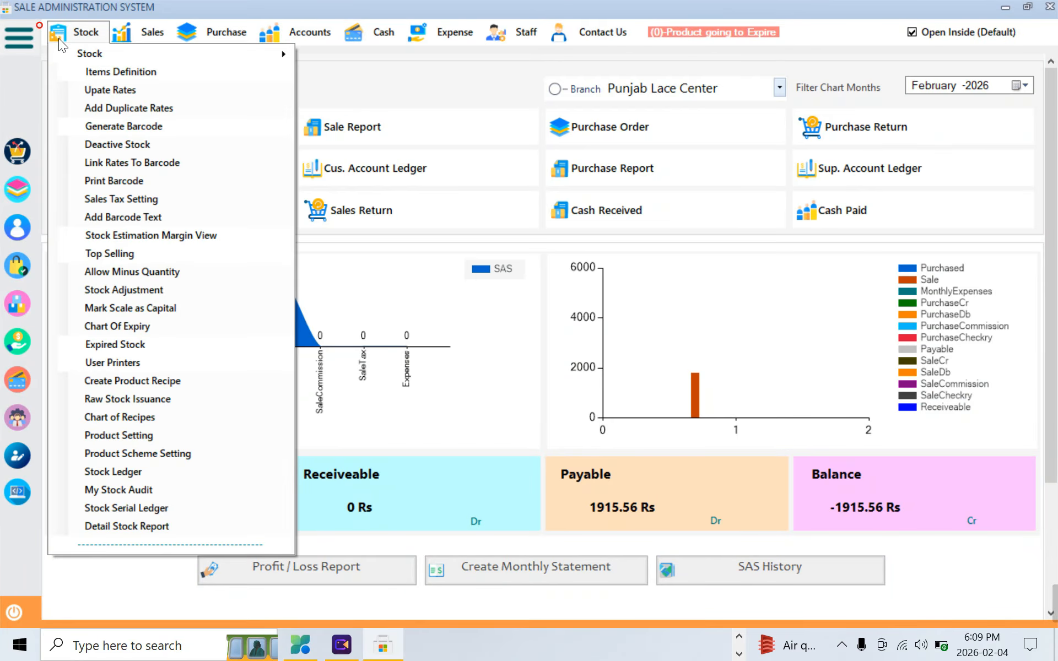
pyautogui.click(131, 527)
pyautogui.click(125, 145)
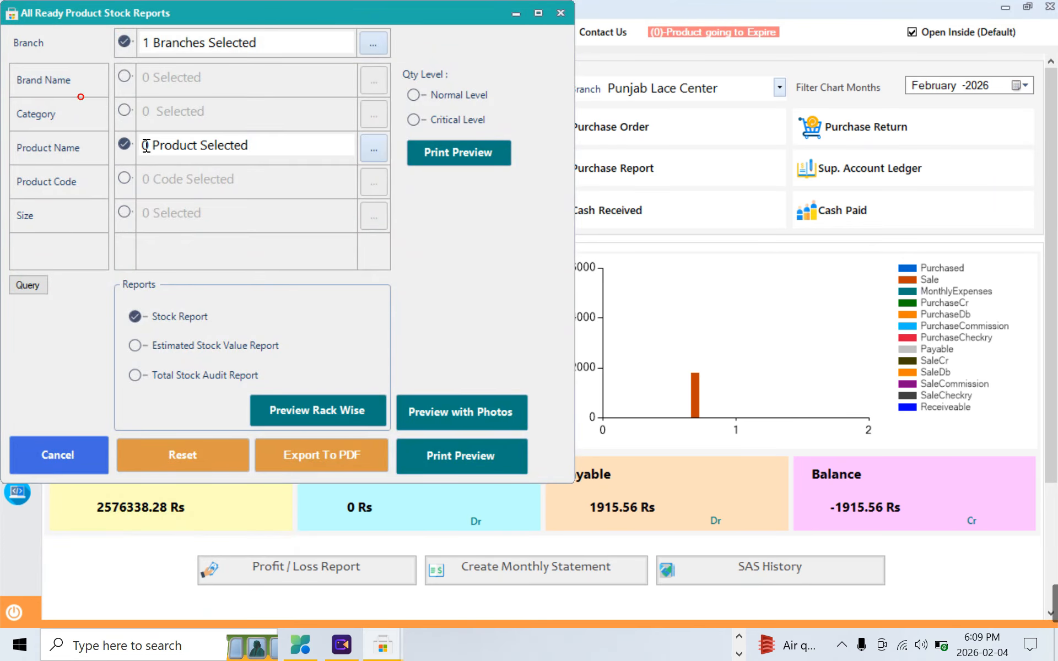
pyautogui.click(374, 148)
pyautogui.click(182, 149)
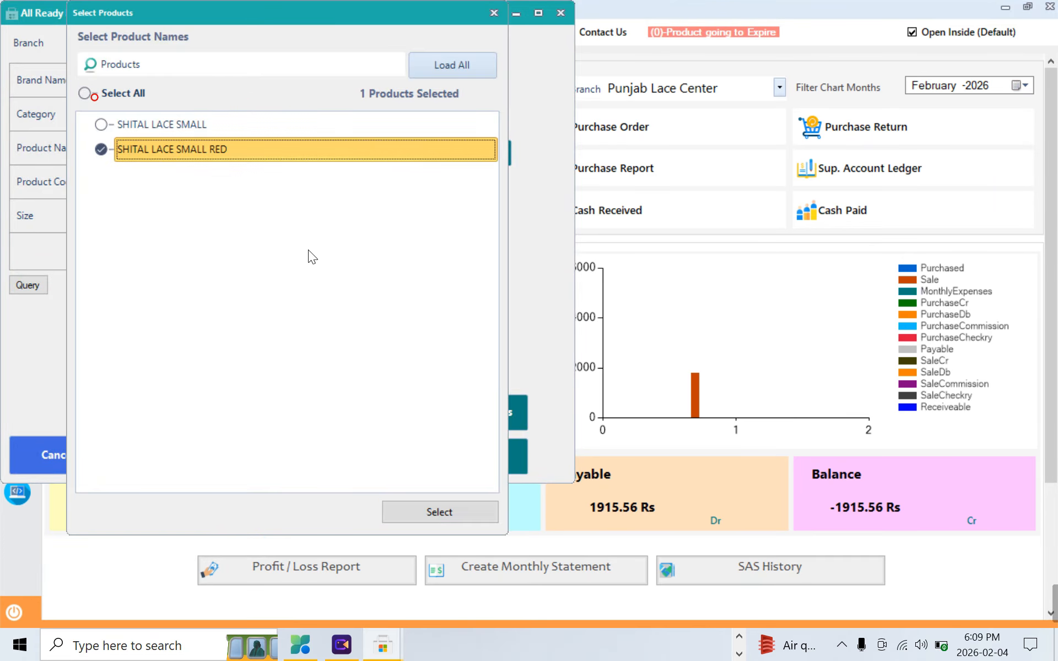
pyautogui.click(403, 516)
pyautogui.click(425, 450)
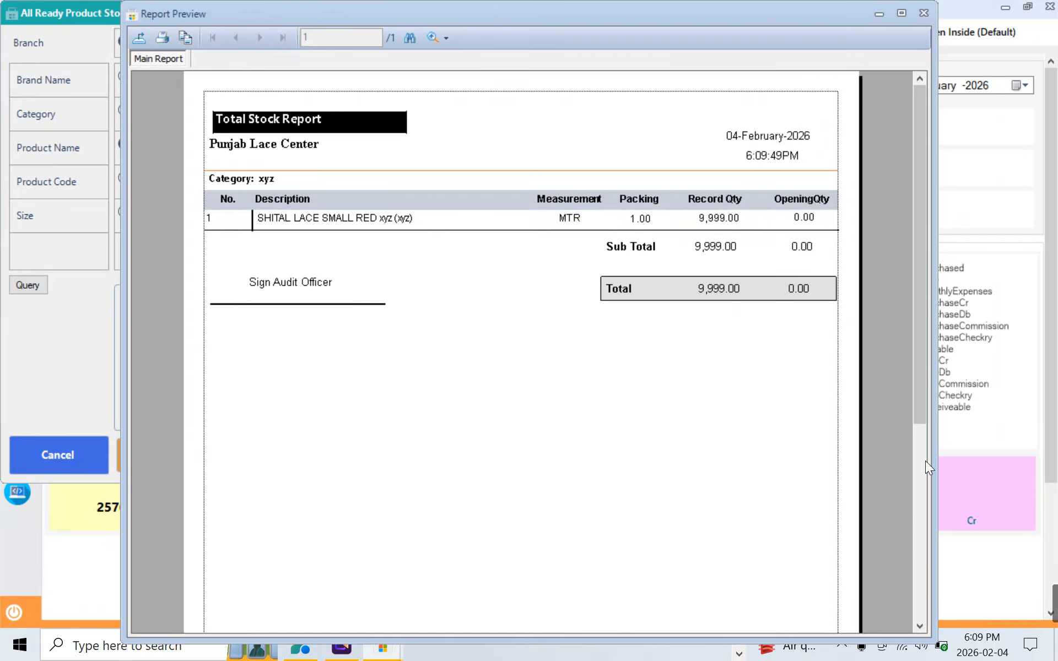
# Check the record quantity of SHITAL LACE SMALL RED in the stock report, and close the preview and report window
pyautogui.click(716, 223)
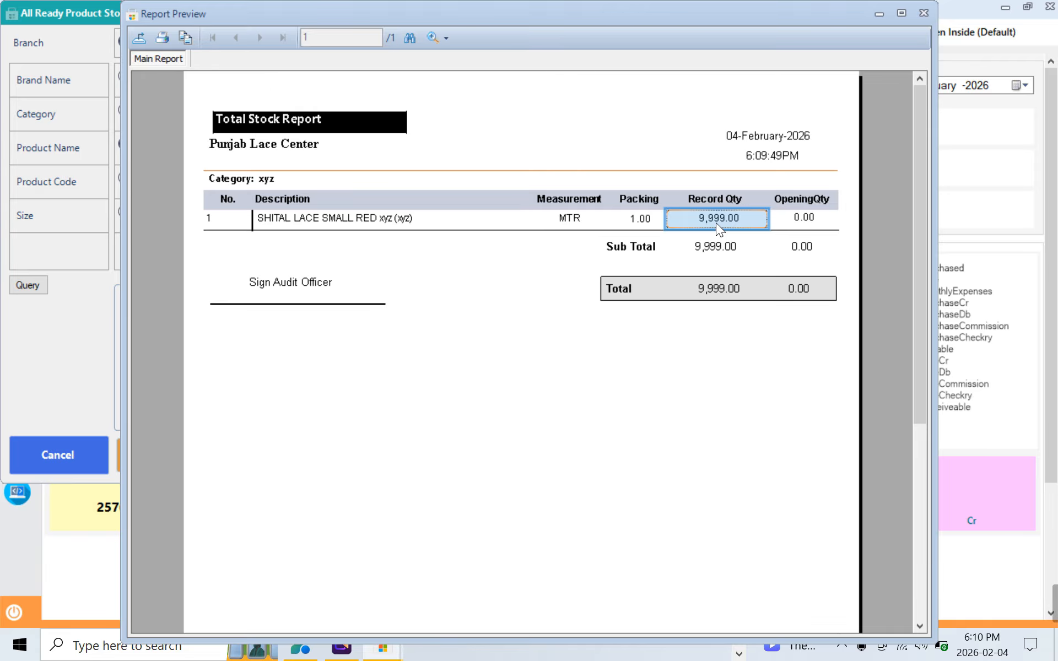
pyautogui.click(356, 237)
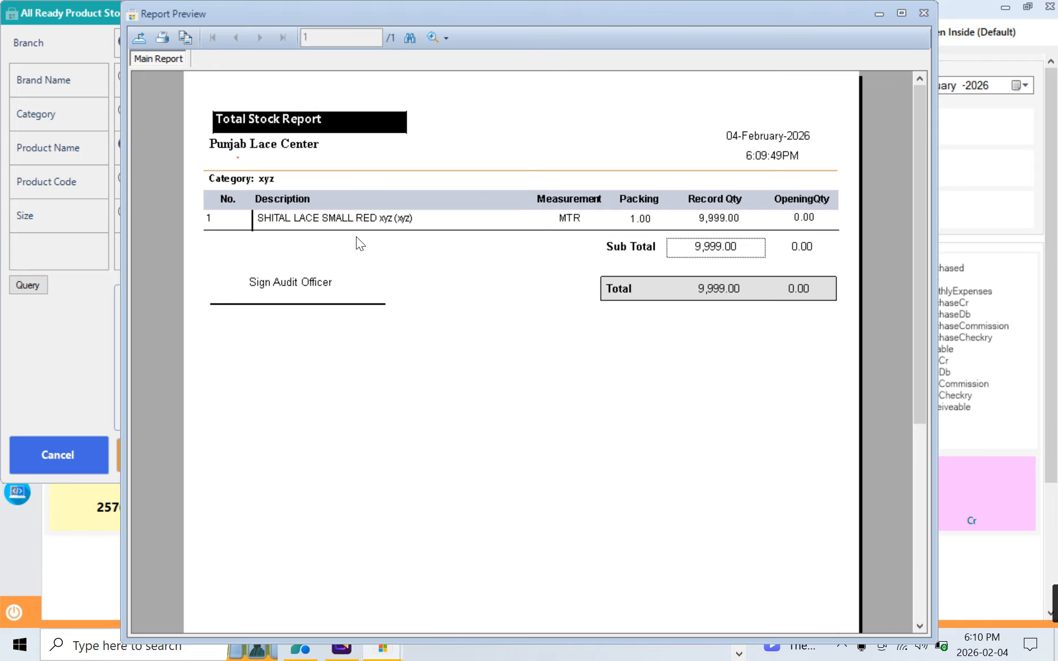
pyautogui.click(739, 215)
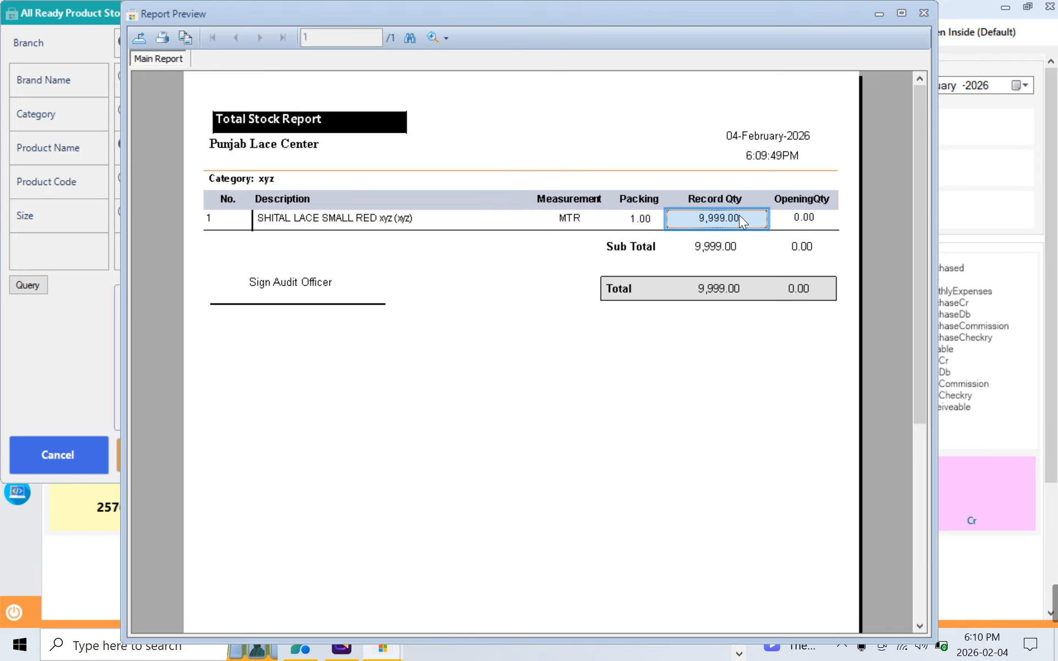
pyautogui.click(924, 13)
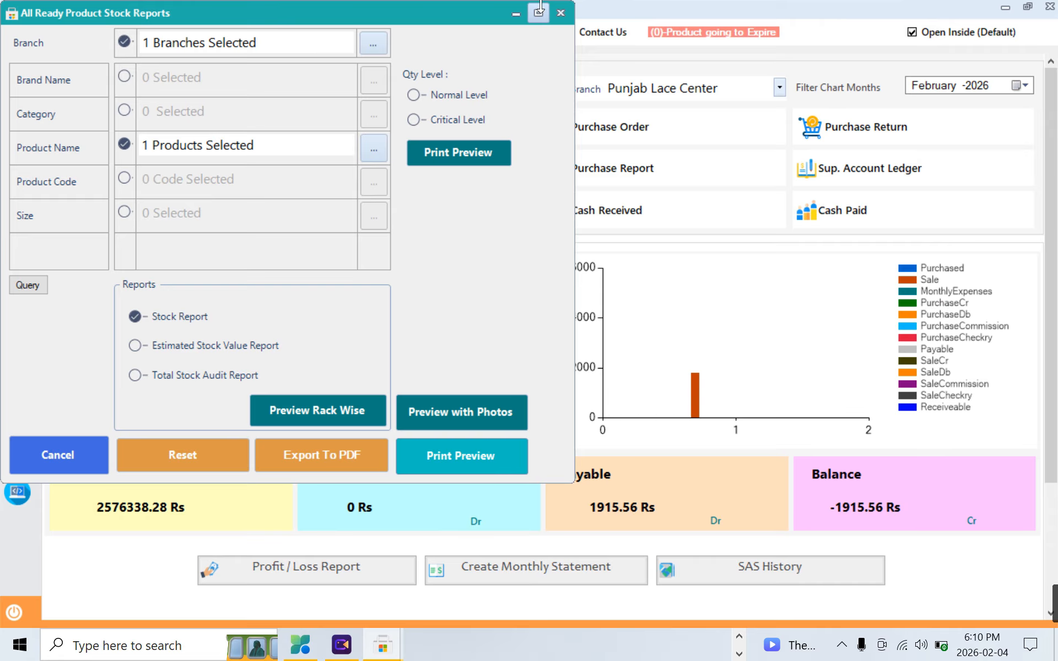
pyautogui.click(559, 11)
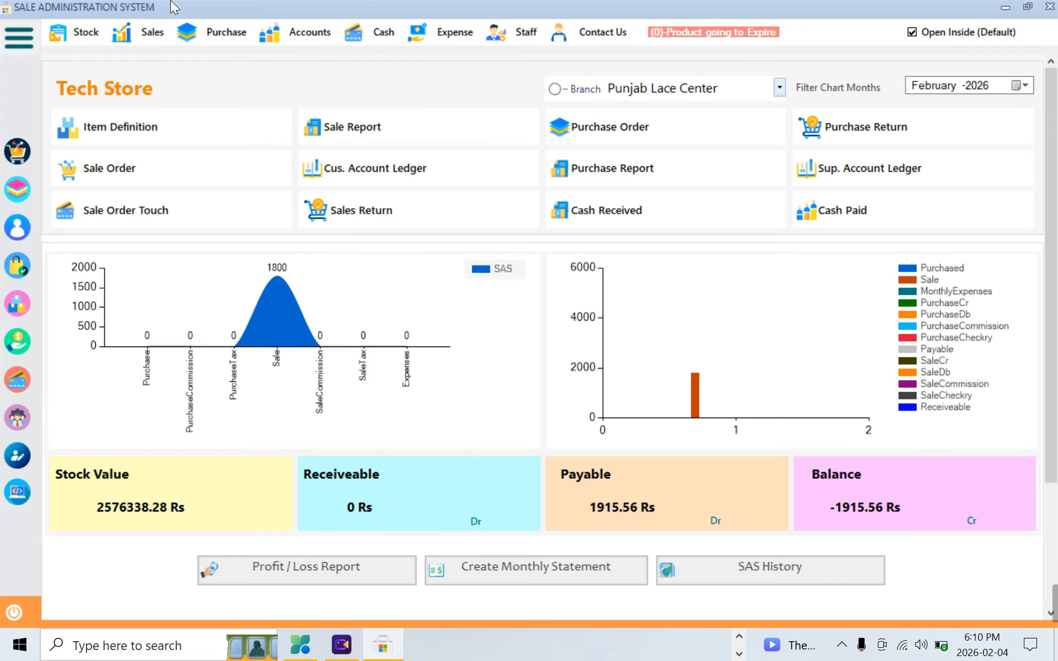
# Preview today's sales details report in a maximized window, check its total and net amount, and close the report
pyautogui.click(142, 33)
pyautogui.moveTo(212, 119)
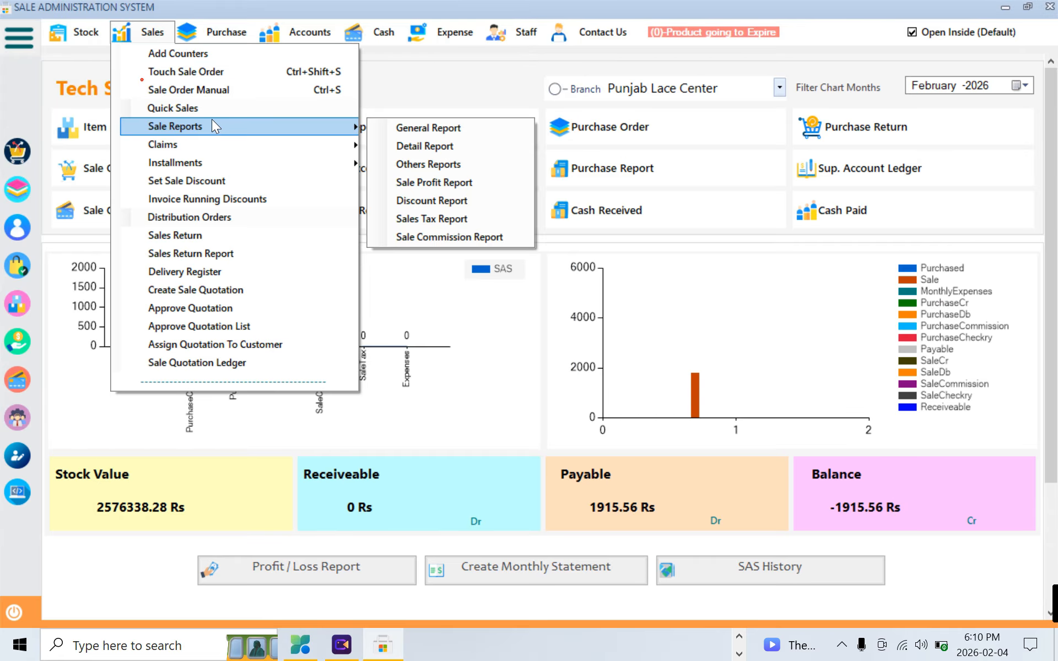
pyautogui.click(432, 147)
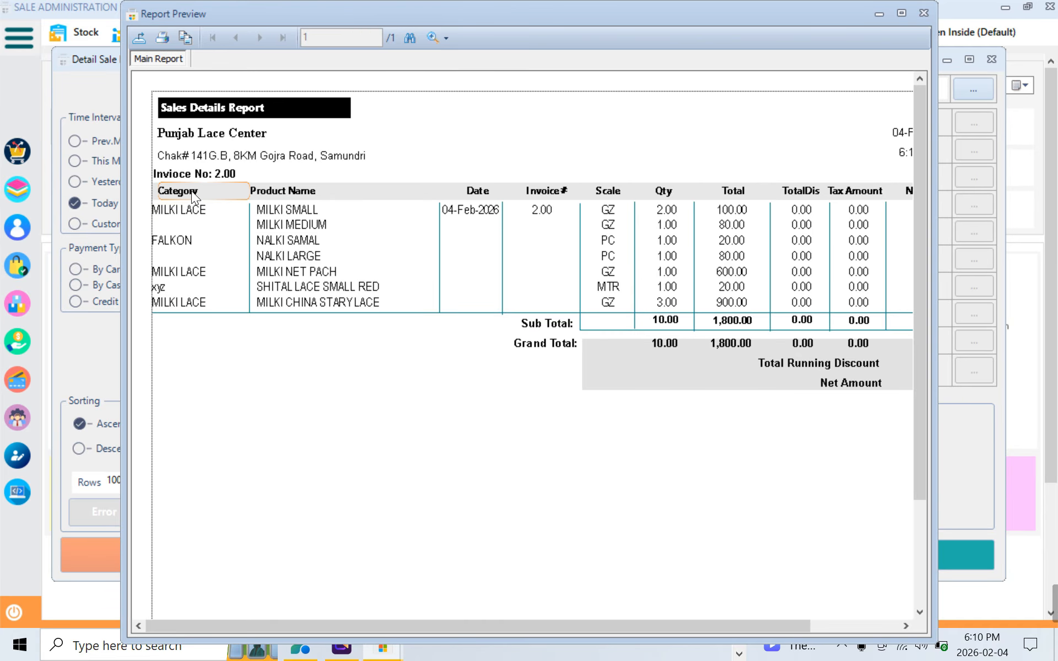
pyautogui.click(902, 13)
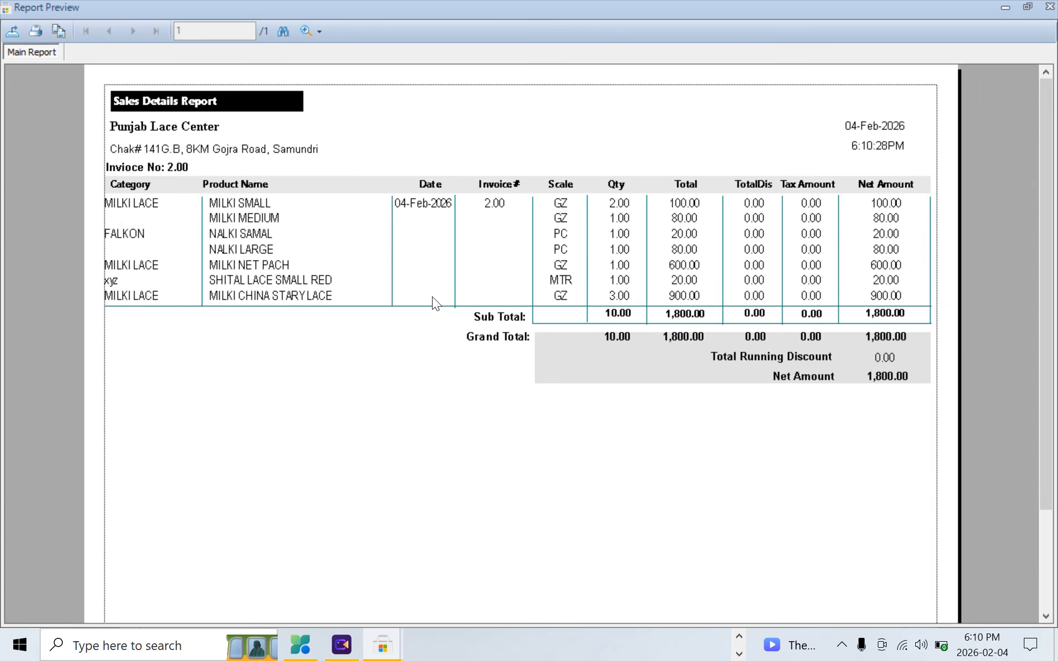
pyautogui.click(885, 341)
pyautogui.click(888, 375)
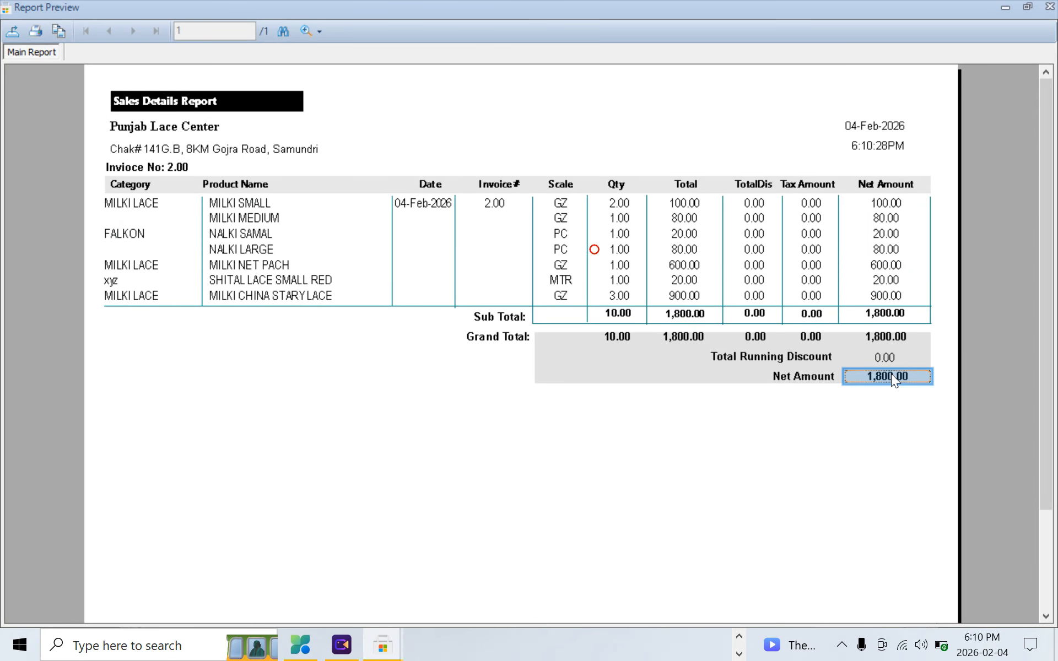
pyautogui.click(1049, 7)
pyautogui.click(991, 59)
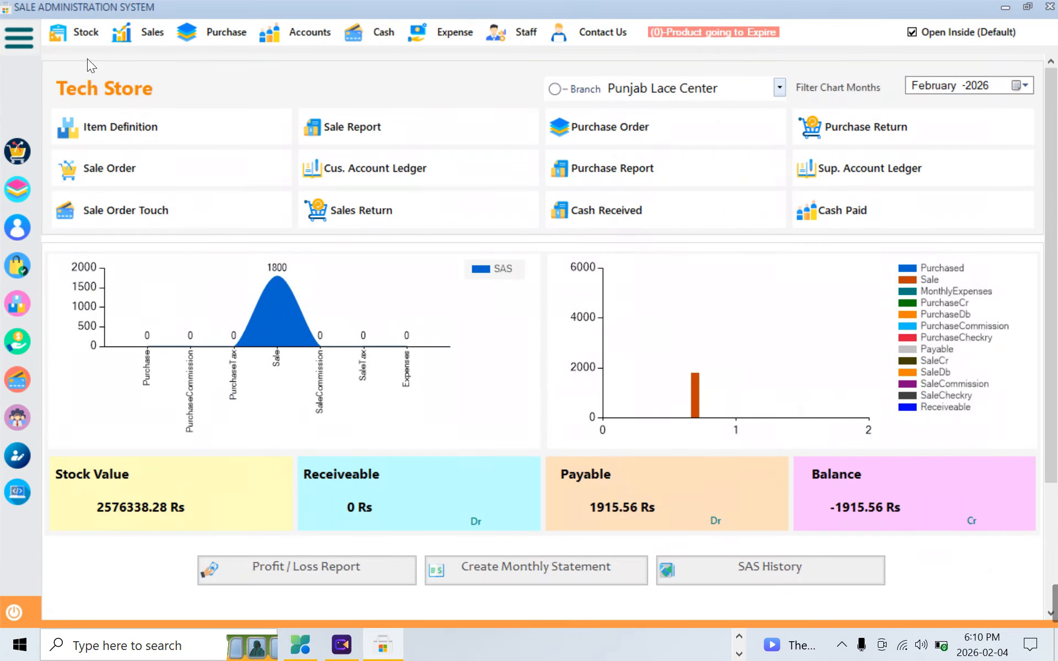
# Examine the sale profit report for the CASH SALE customer dated 04/02/2026, including purchase value, sale value and profit, and close it
pyautogui.click(147, 35)
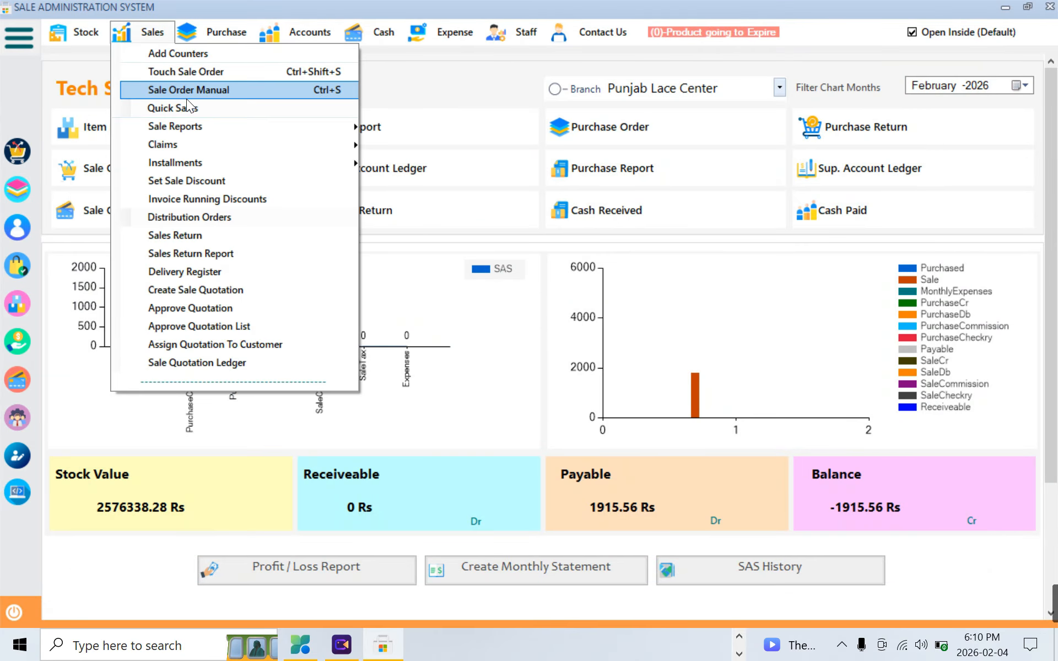
pyautogui.moveTo(200, 124)
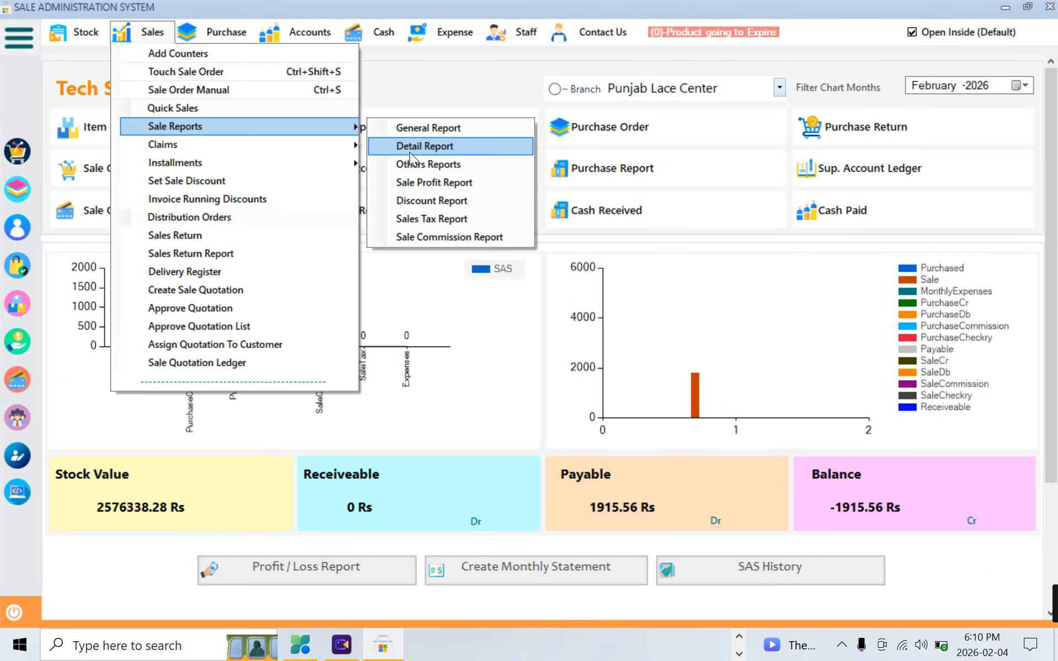
pyautogui.click(435, 184)
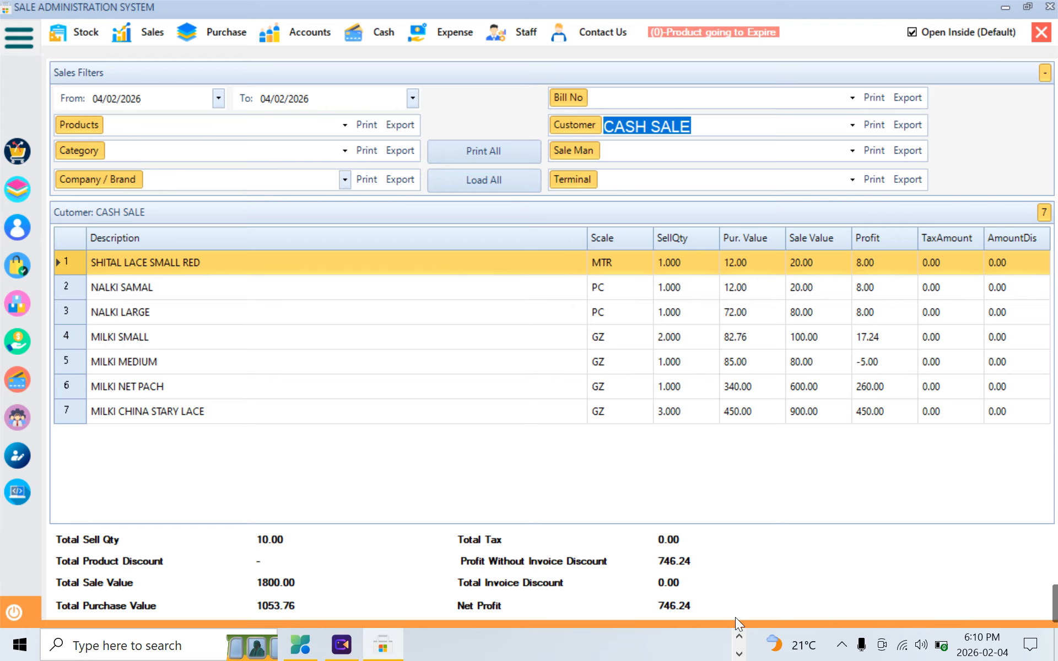
pyautogui.click(1041, 32)
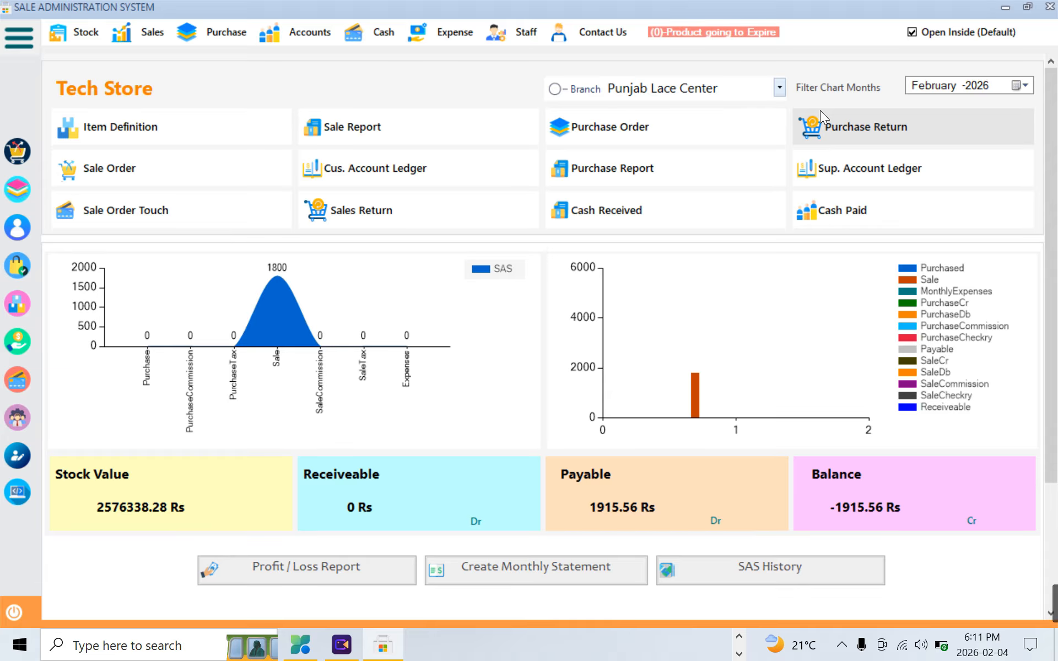
# Open the supplier account form, load all existing supplier accounts and browse through the list
pyautogui.click(311, 38)
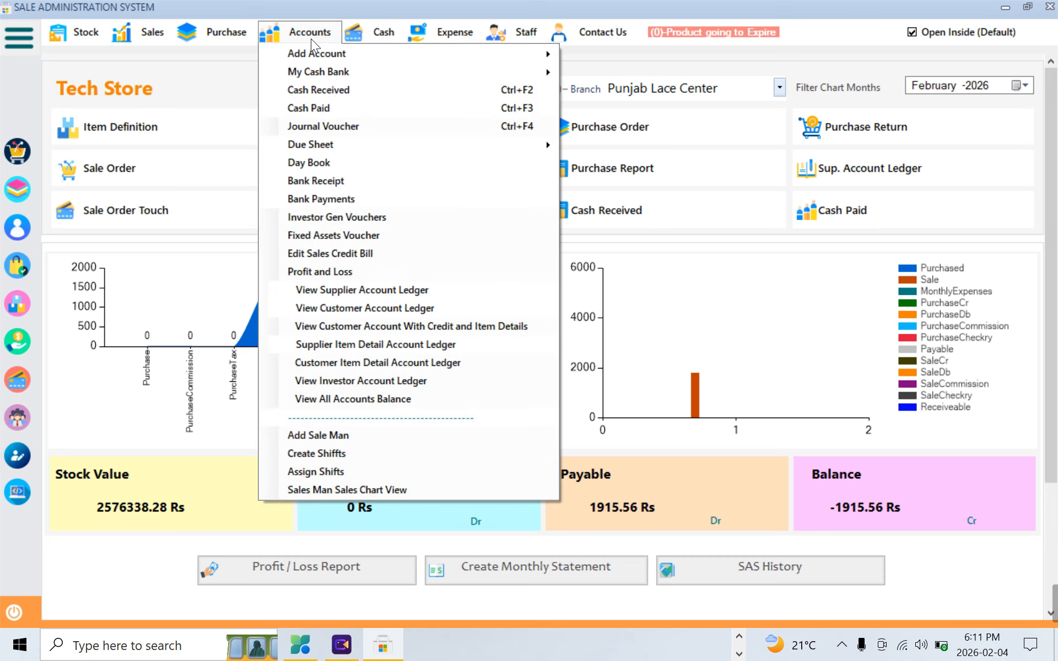
pyautogui.moveTo(362, 50)
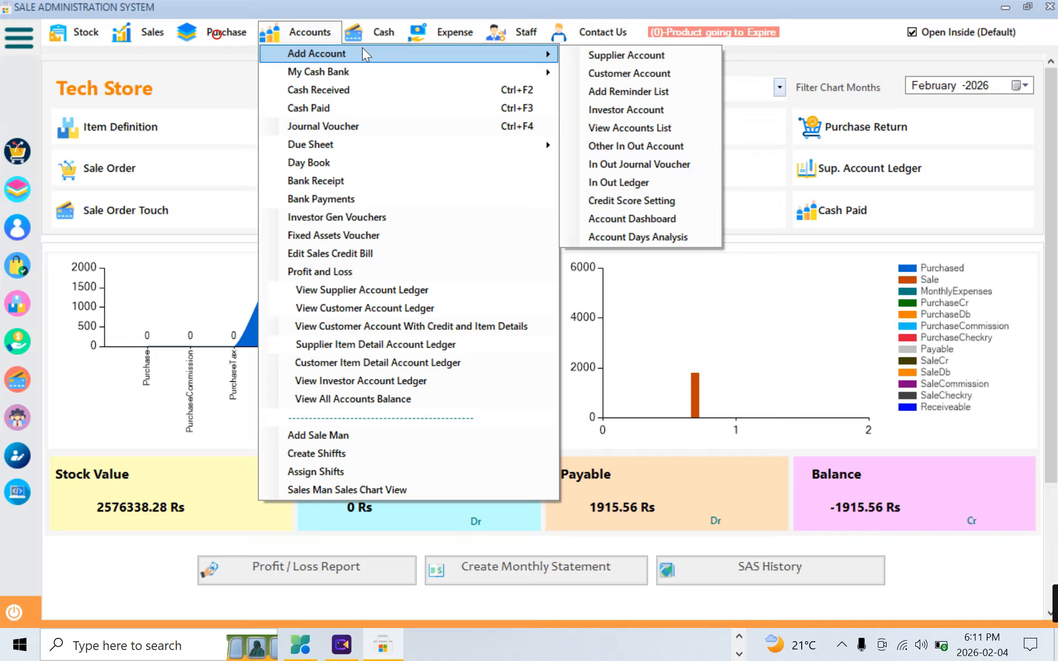
pyautogui.click(613, 54)
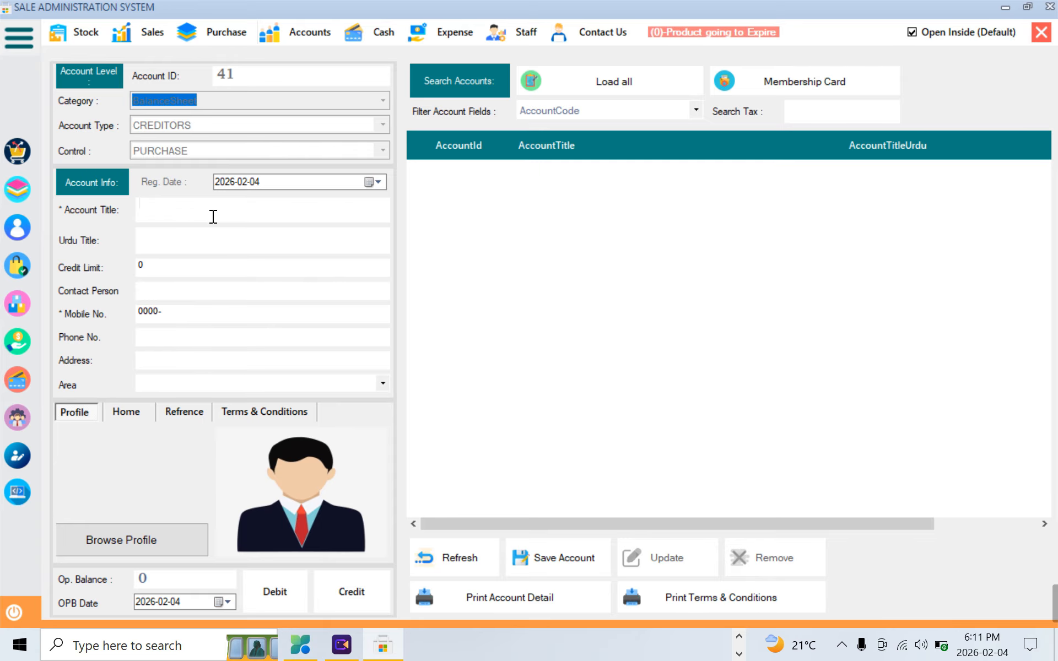
pyautogui.doubleClick(149, 311)
pyautogui.rightClick(177, 311)
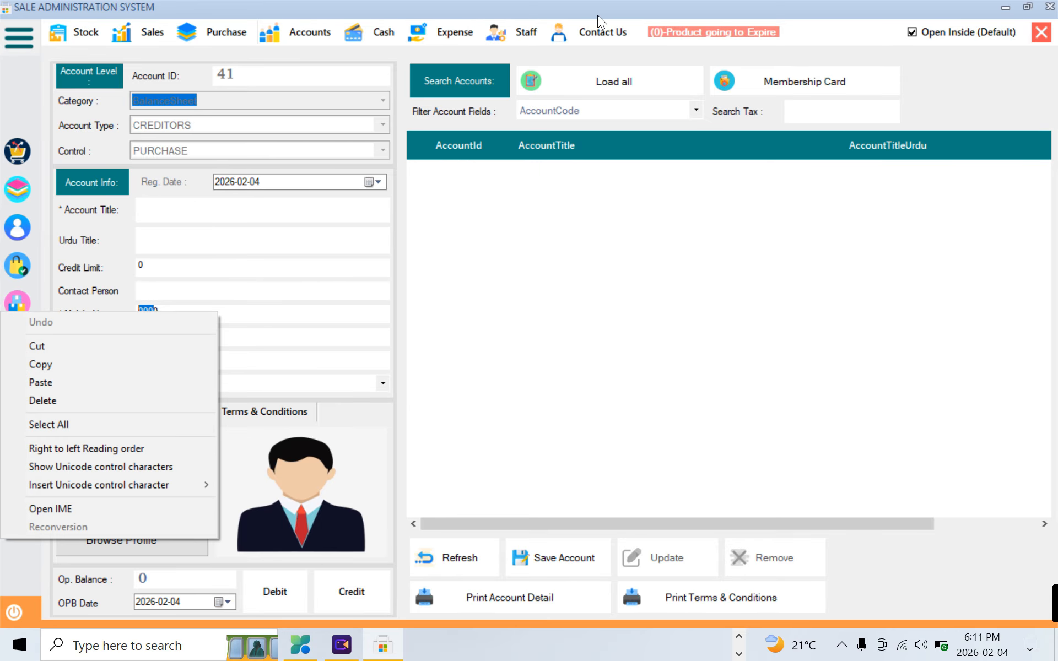
pyautogui.click(558, 72)
pyautogui.moveTo(556, 171); pyautogui.dragTo(578, 324)
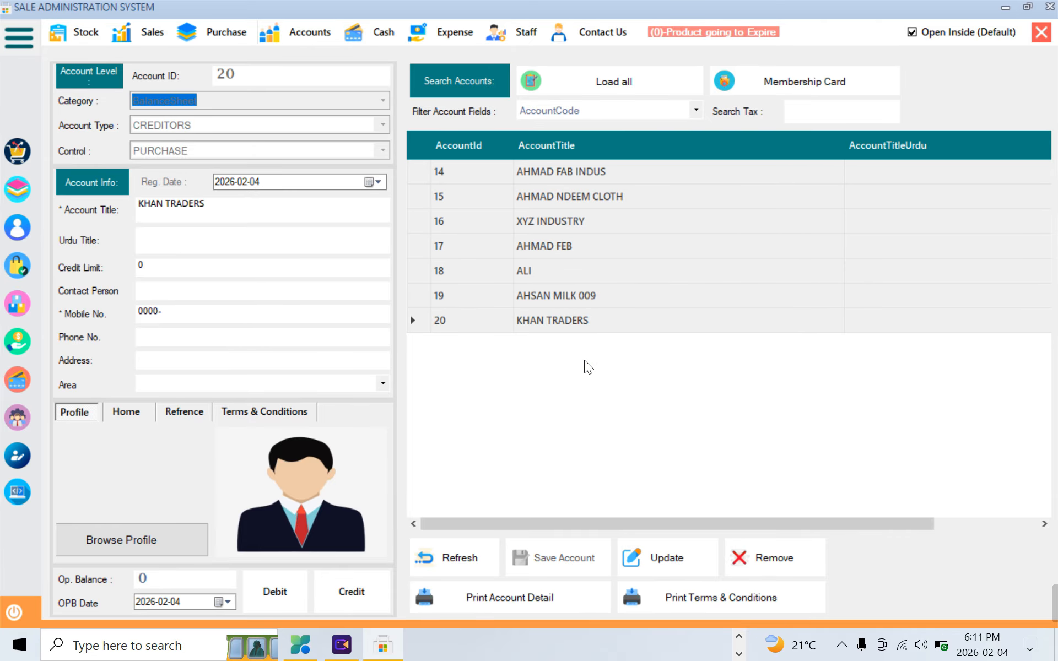
# Rename the supplier account XYZ INDUSTRY to XYZ INDUSTRY 123, save the update, reload the accounts list and close the form
pyautogui.click(560, 220)
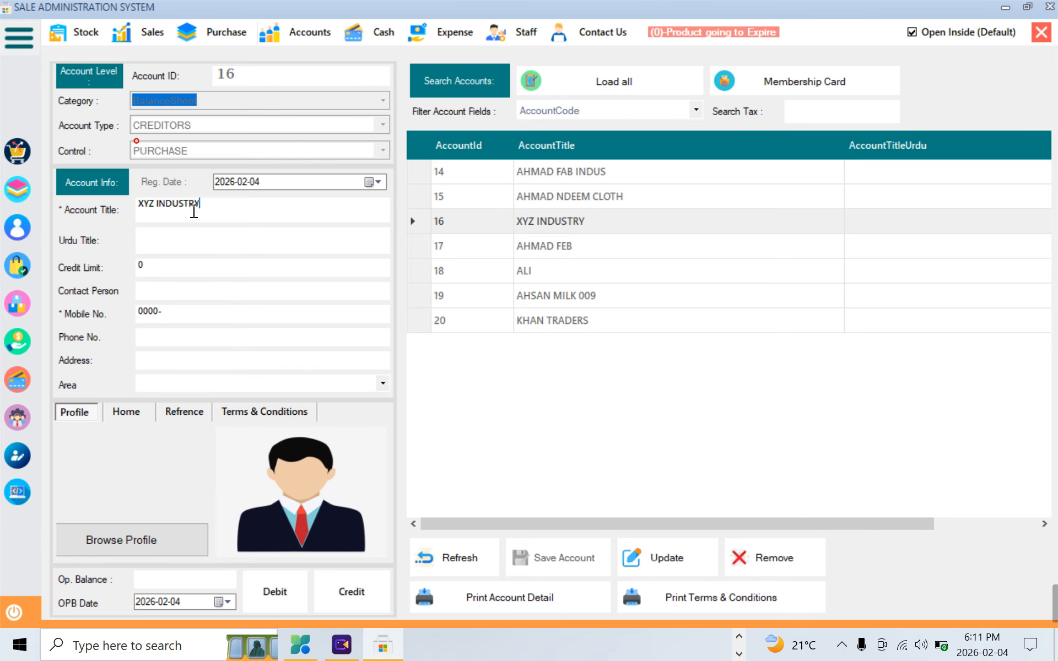
pyautogui.moveTo(199, 210); pyautogui.dragTo(122, 215)
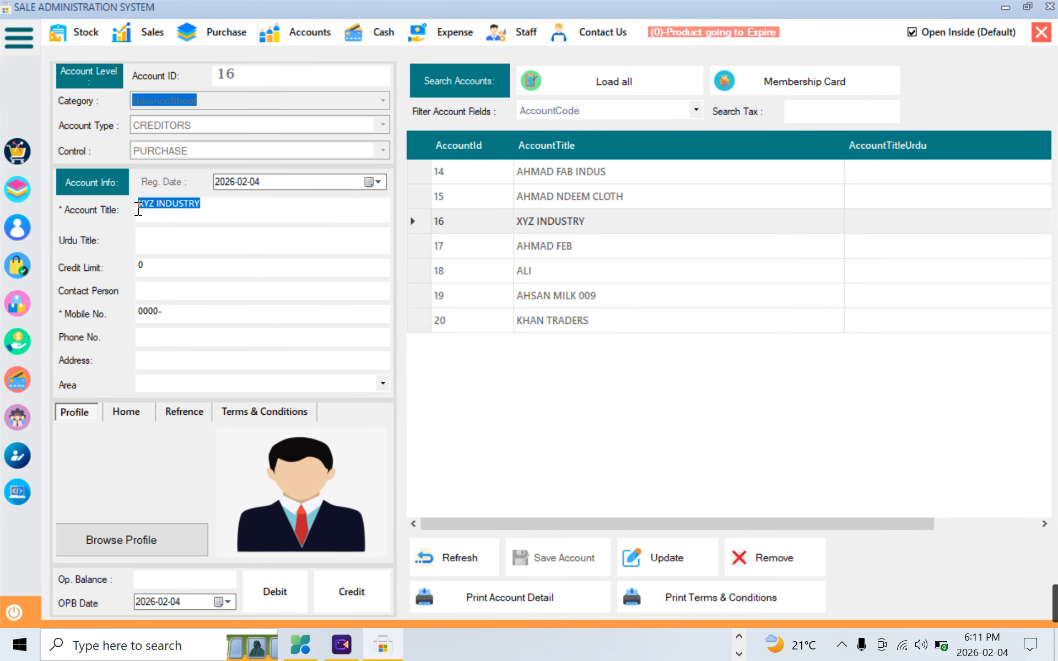
pyautogui.click(216, 204)
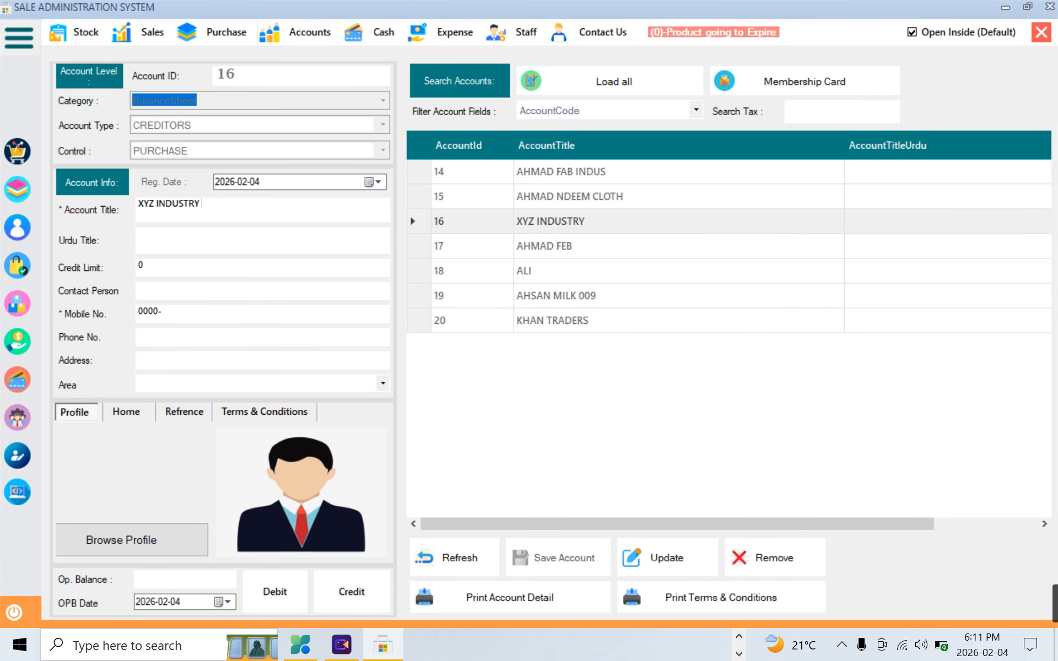
pyautogui.write('123')
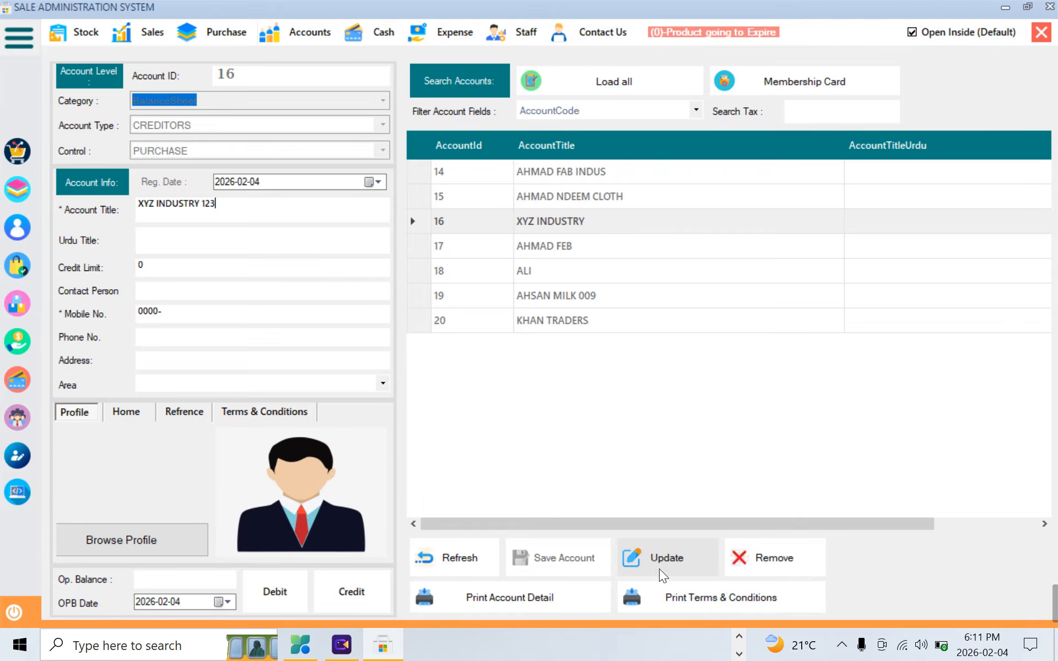
pyautogui.click(663, 576)
pyautogui.click(575, 373)
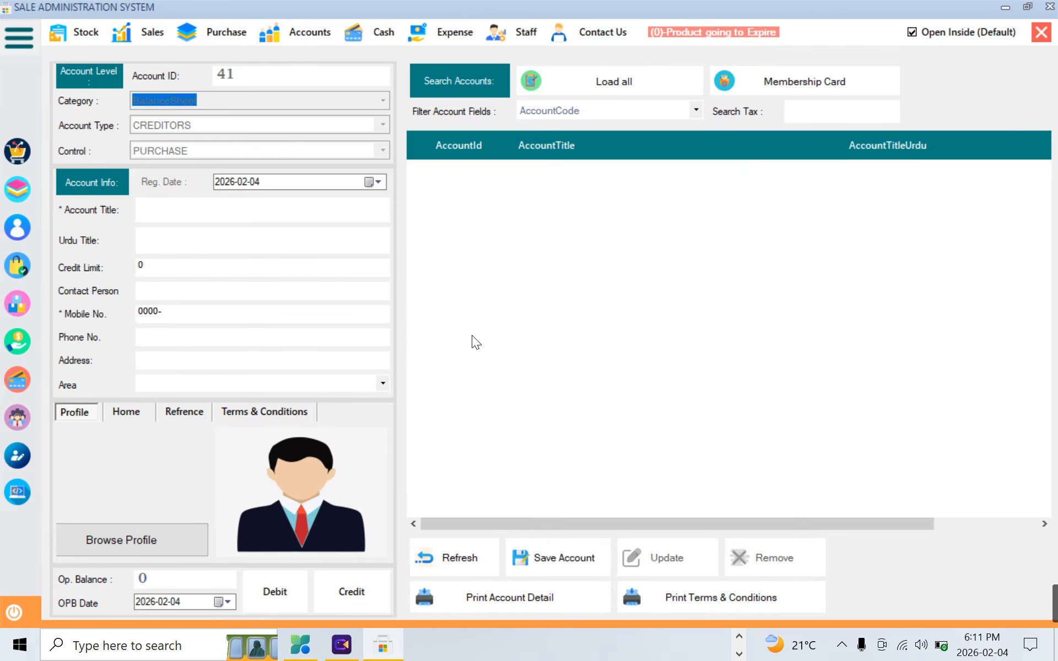
pyautogui.click(610, 88)
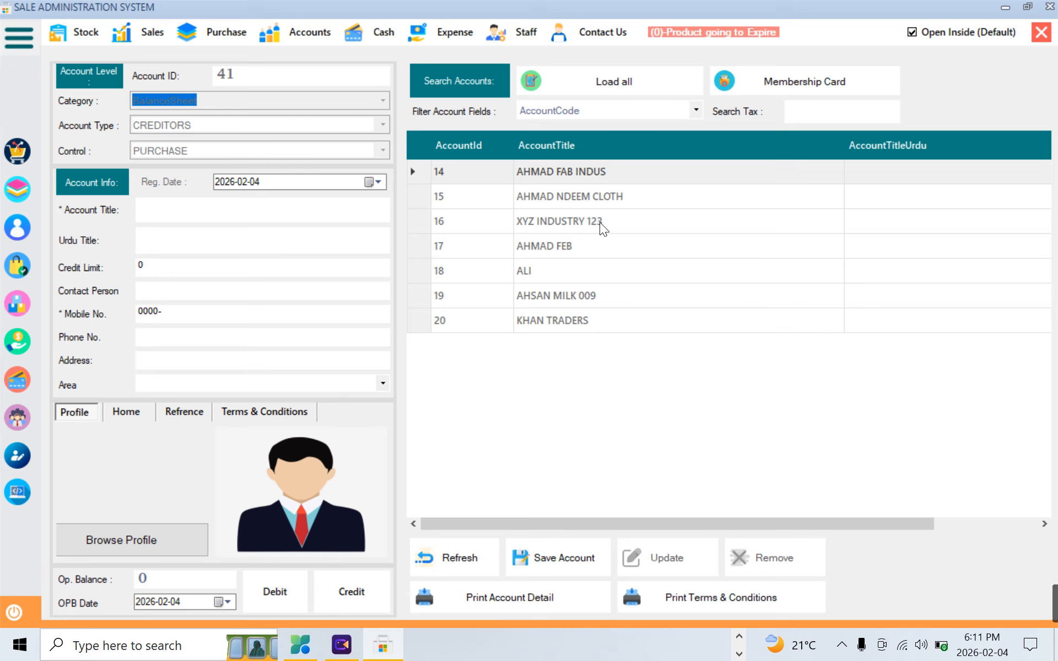
pyautogui.click(1041, 33)
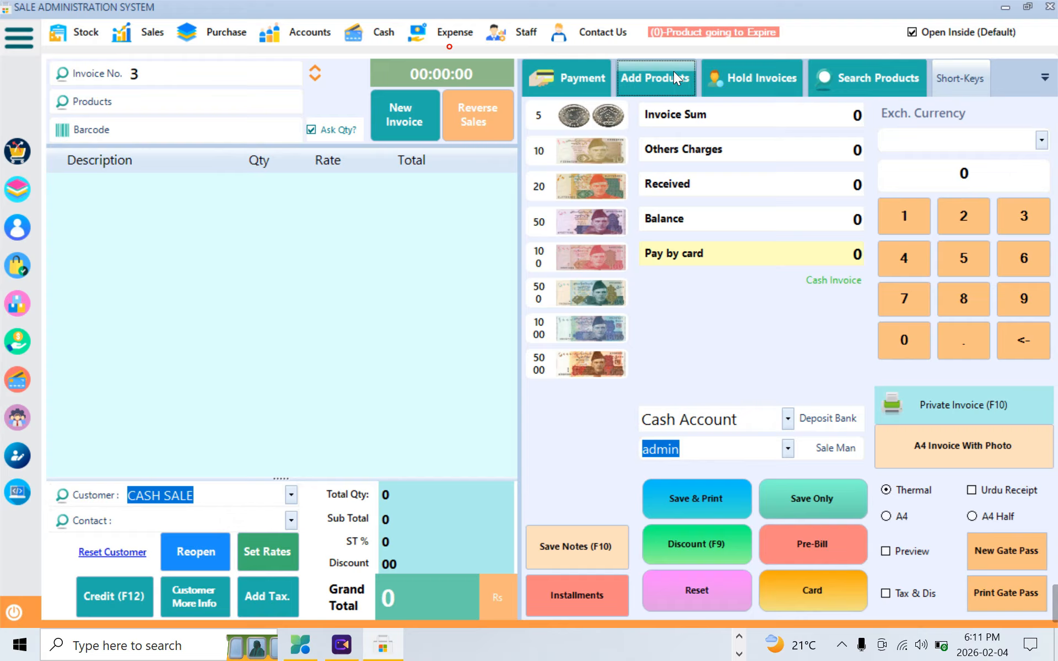
# Add one FANCY from the BUTTON category and one CHAPY from CHAPY ITEM to the new touch sale invoice and proceed to payment
pyautogui.click(674, 71)
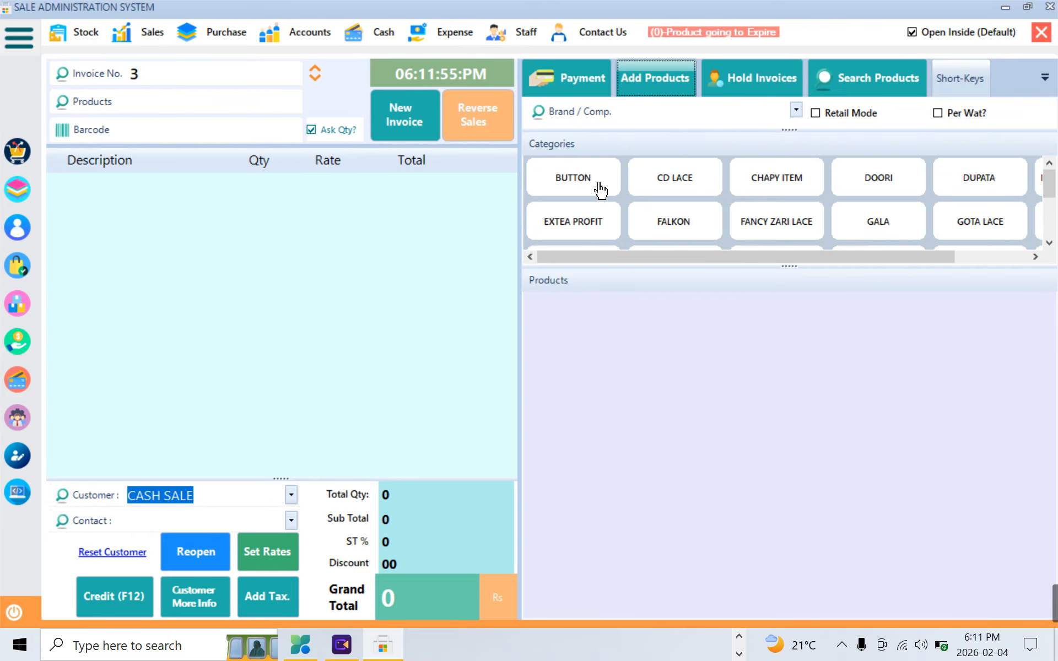
pyautogui.click(600, 190)
pyautogui.click(603, 315)
pyautogui.press('Return')
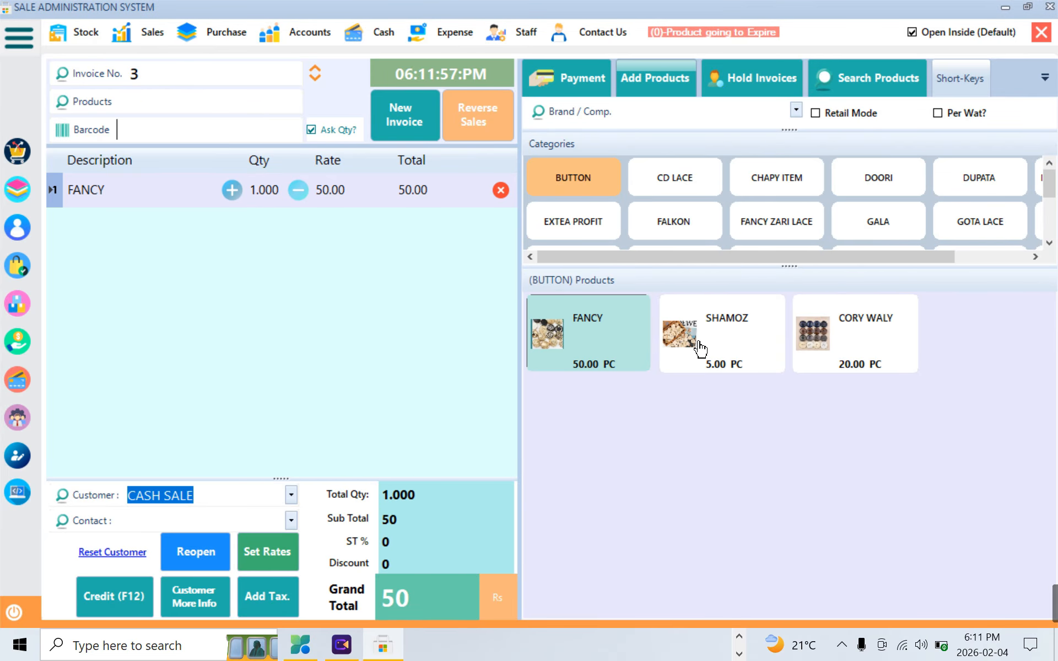
pyautogui.click(821, 182)
pyautogui.click(595, 364)
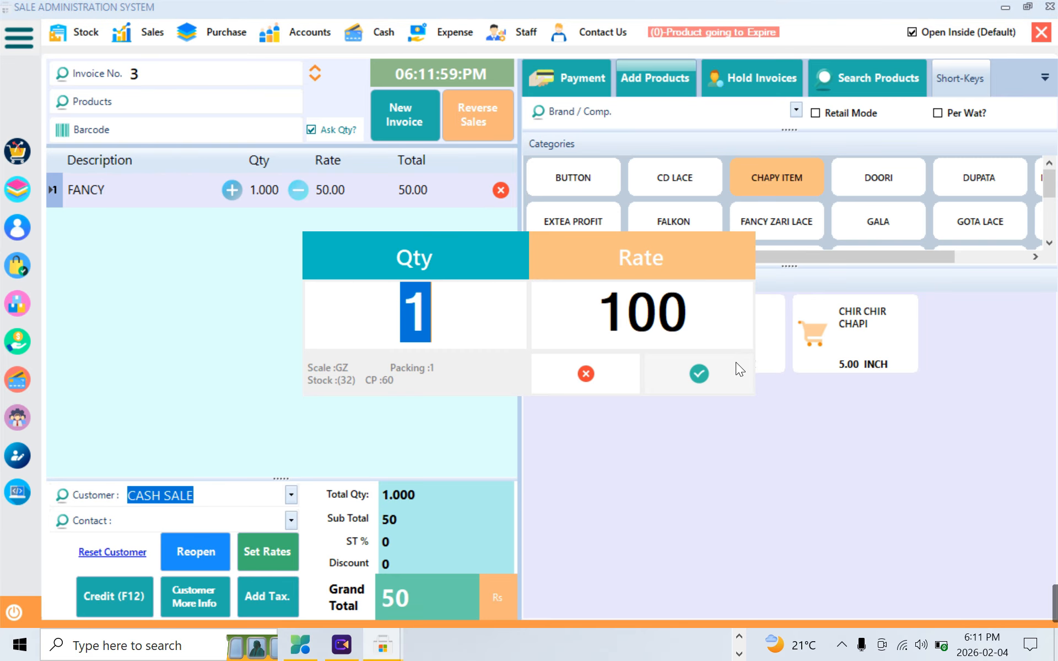
pyautogui.press('Return')
pyautogui.press('Return')
pyautogui.press('Return')
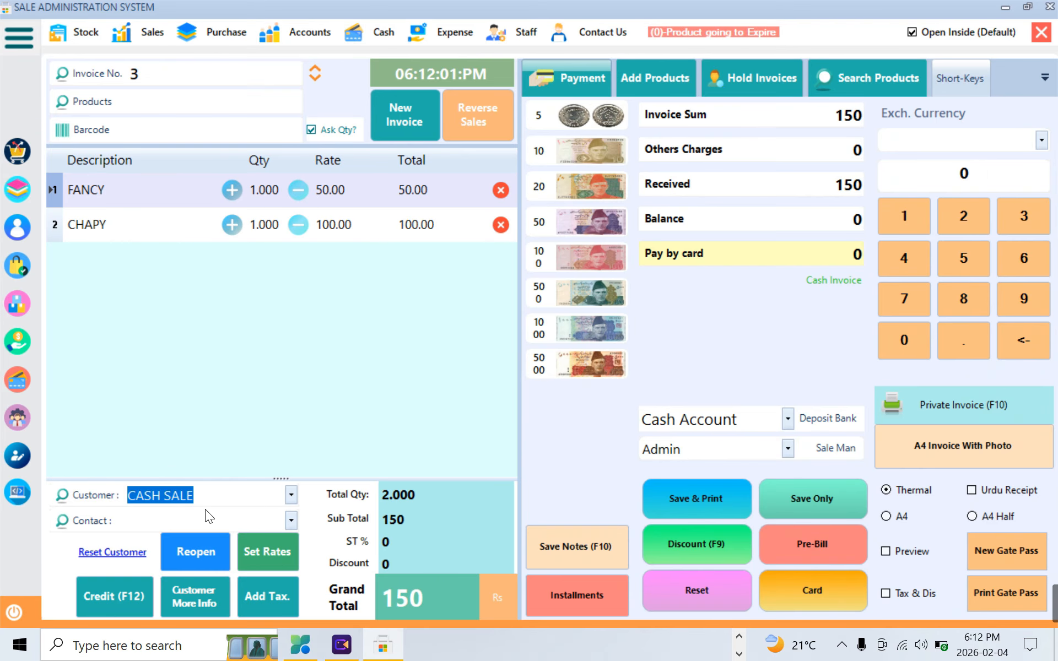
# Set the invoice's customer to the cloth customer listed directly after CASH SALE and open the credit posting form
pyautogui.click(291, 498)
pyautogui.scroll(-2, 200, 437)
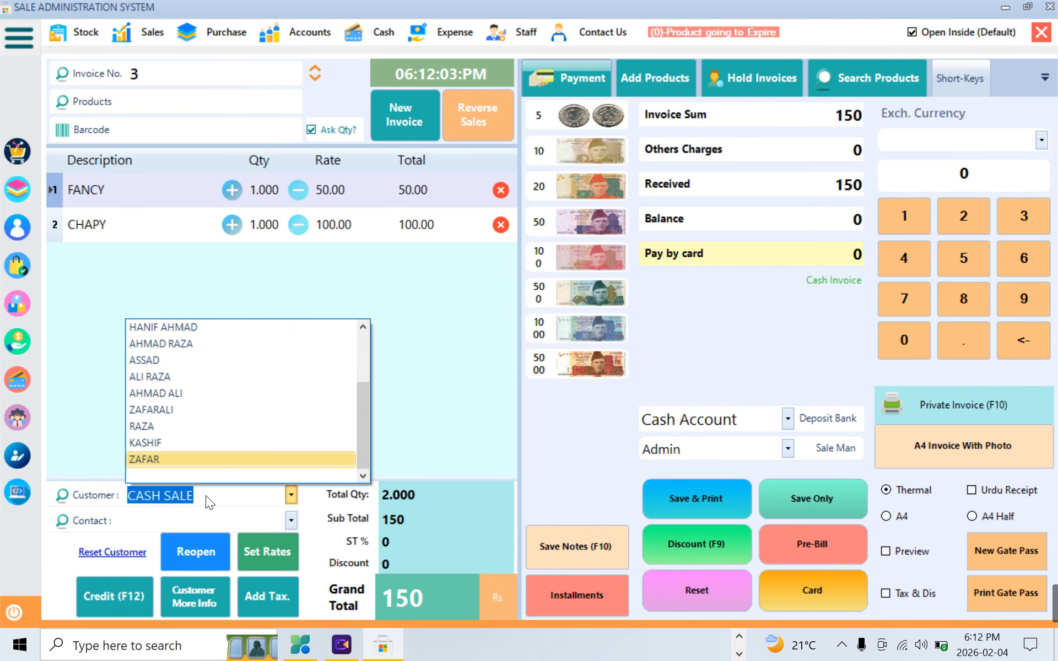
pyautogui.scroll(2, 209, 435)
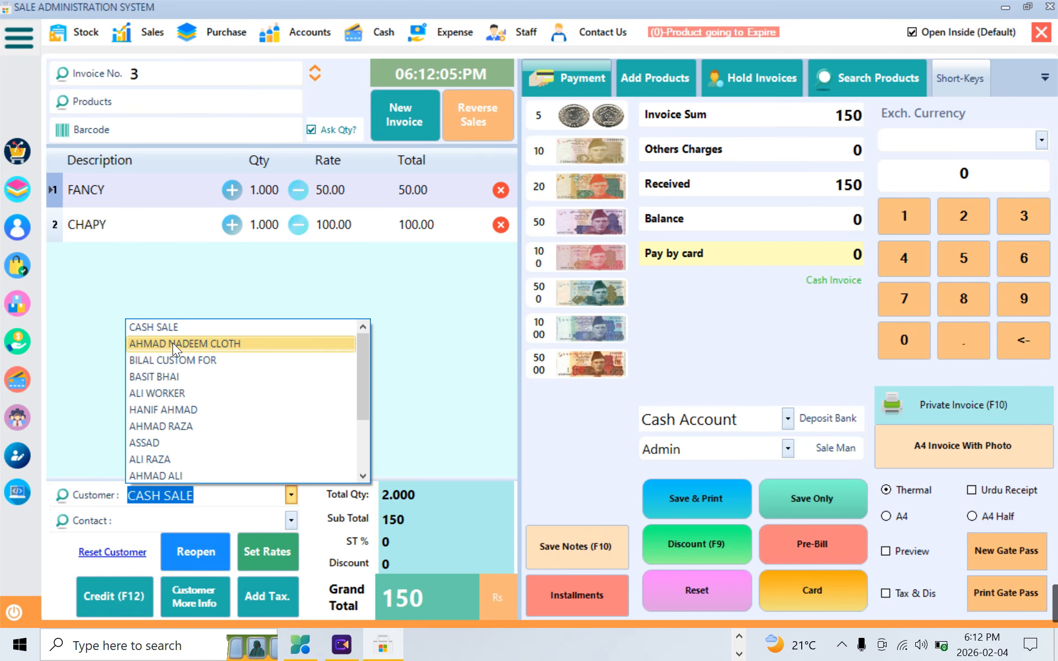
pyautogui.click(258, 345)
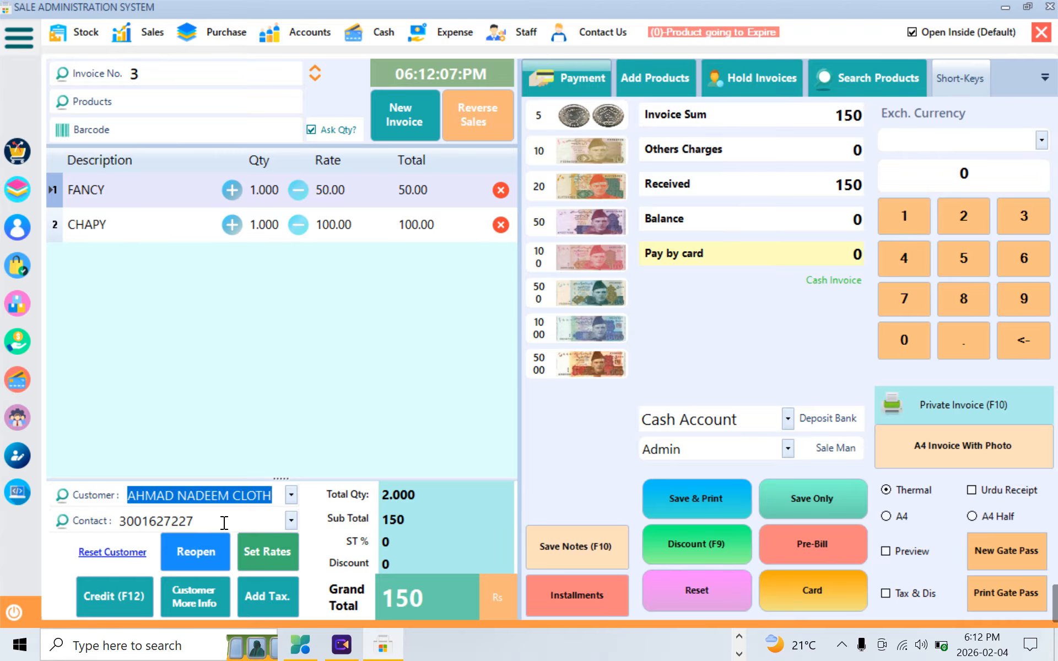
pyautogui.press('Tab')
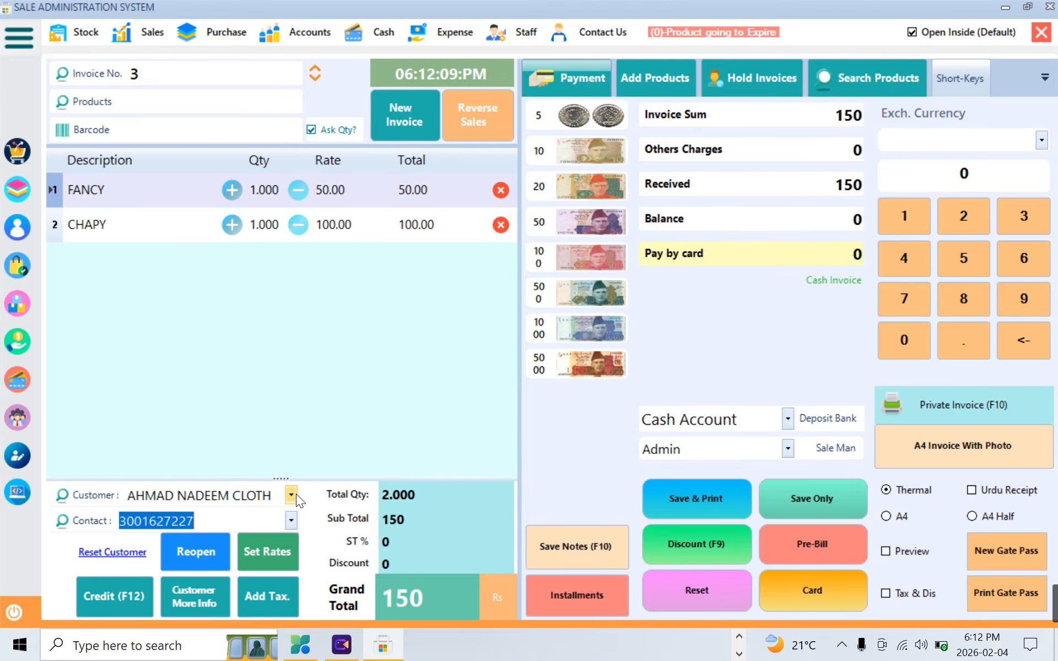
pyautogui.click(133, 588)
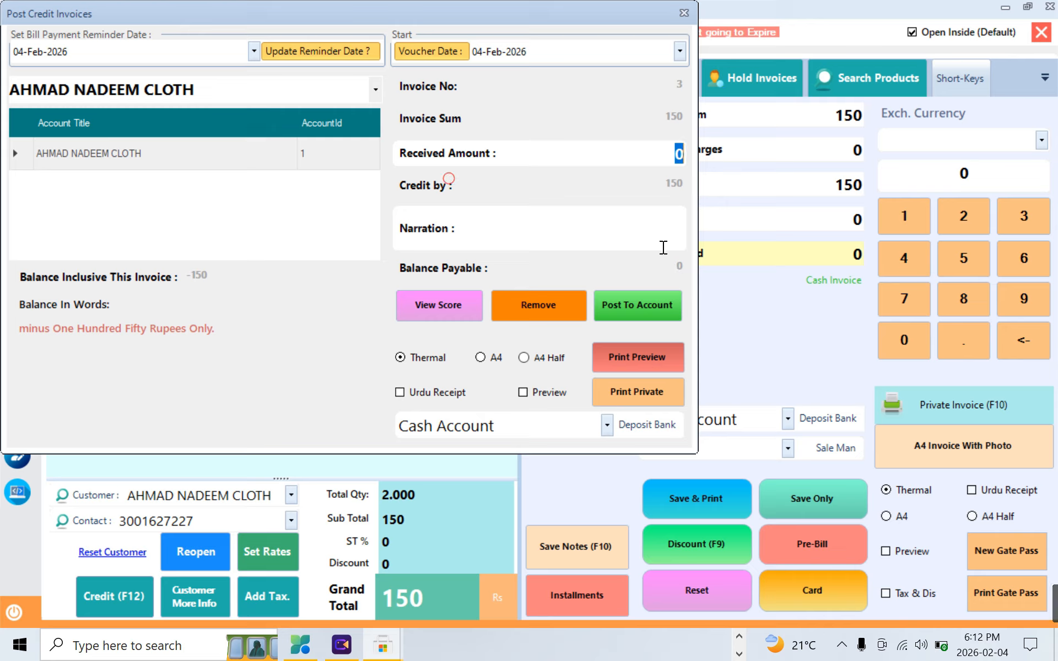
# Enter a received amount of 50 on the credit invoice and post the invoice to the cloth customer's account
pyautogui.click(56, 147)
pyautogui.click(626, 152)
pyautogui.press('BackSpace')
pyautogui.write('50')
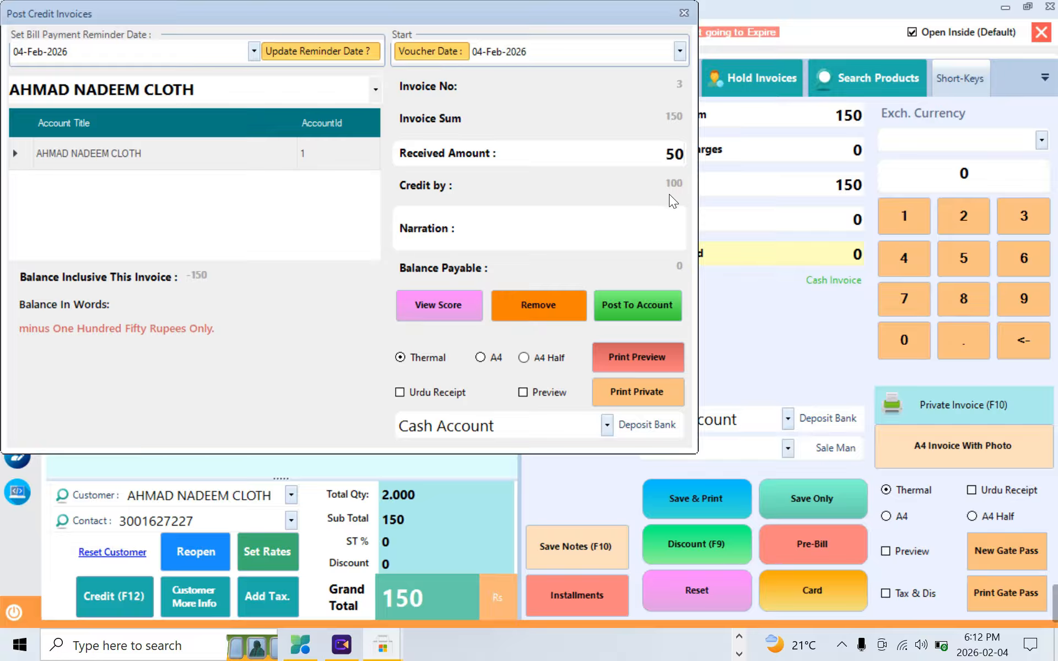
pyautogui.click(481, 215)
pyautogui.click(253, 50)
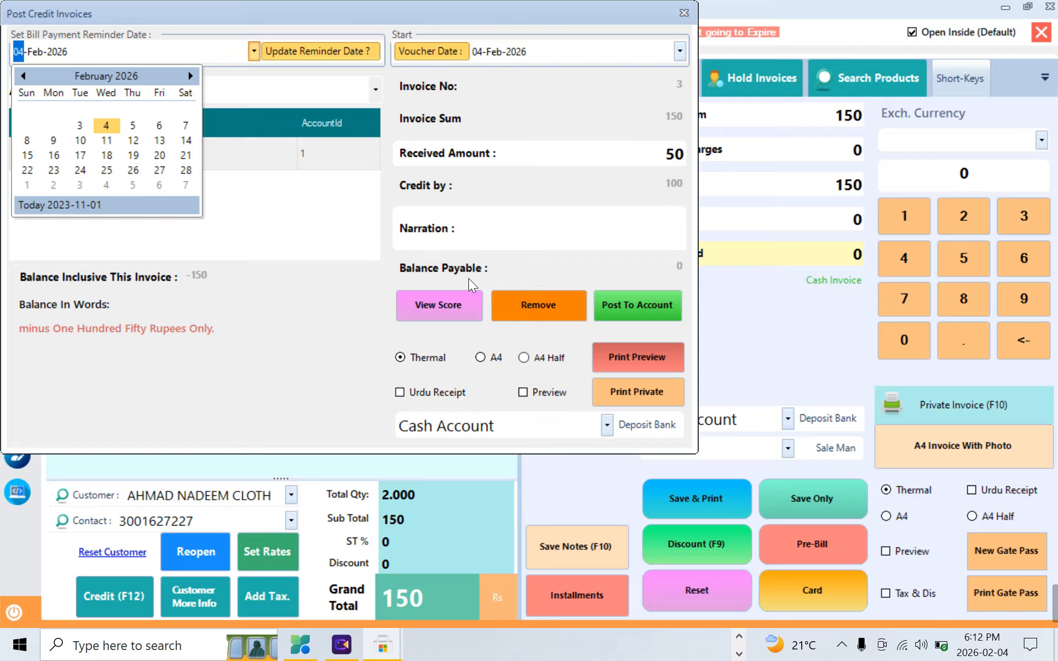
pyautogui.click(527, 267)
pyautogui.click(628, 305)
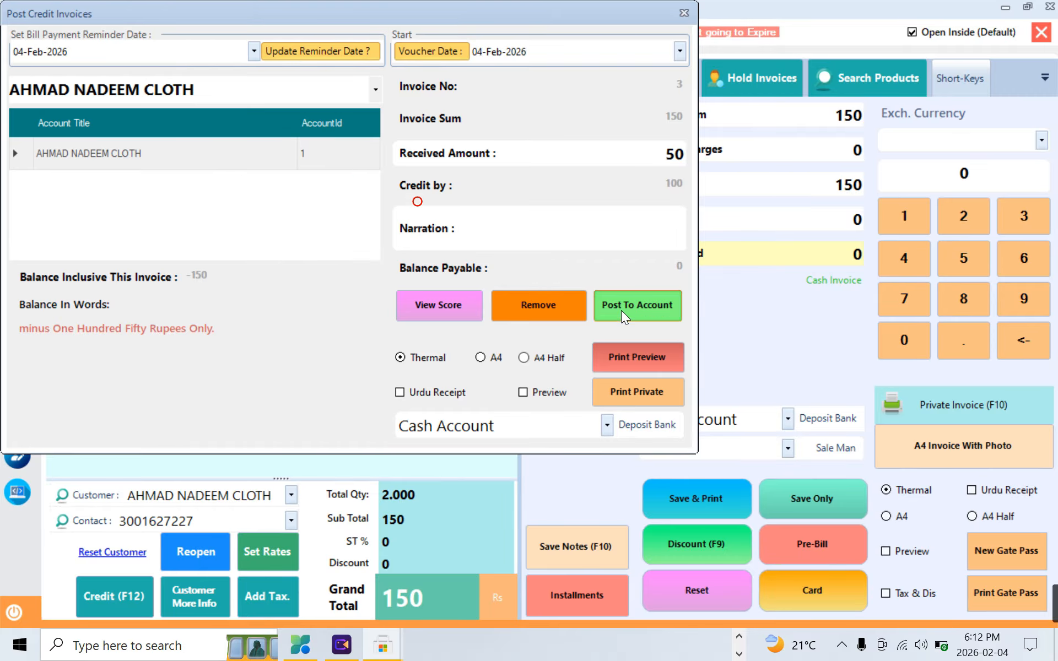
pyautogui.click(567, 375)
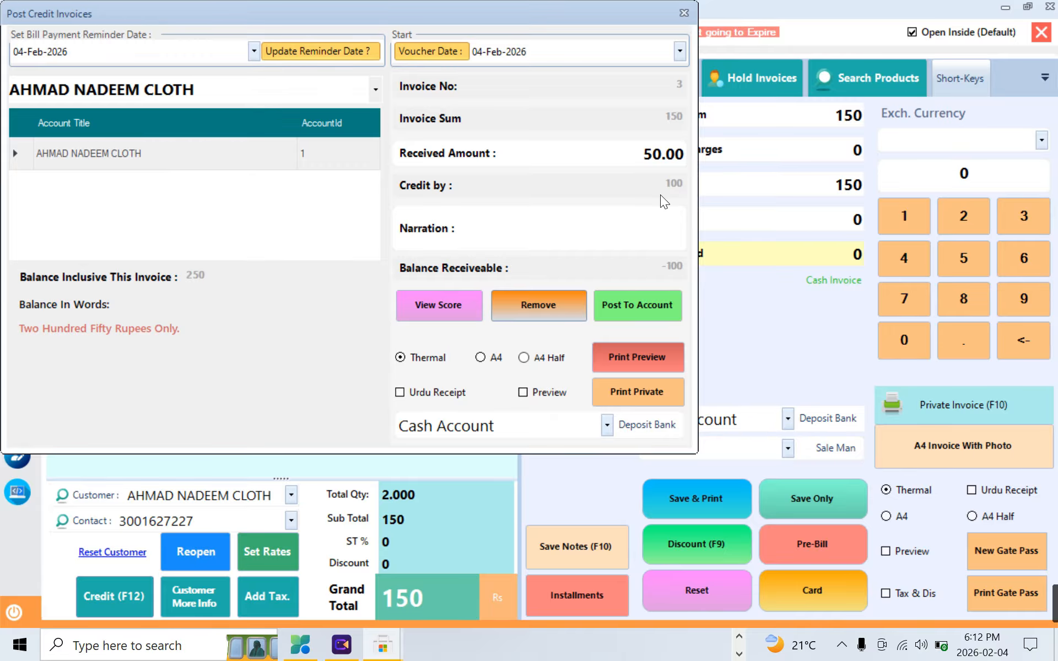
# Preview the thermal print of the posted credit invoice, then close the preview and the credit posting form
pyautogui.click(633, 150)
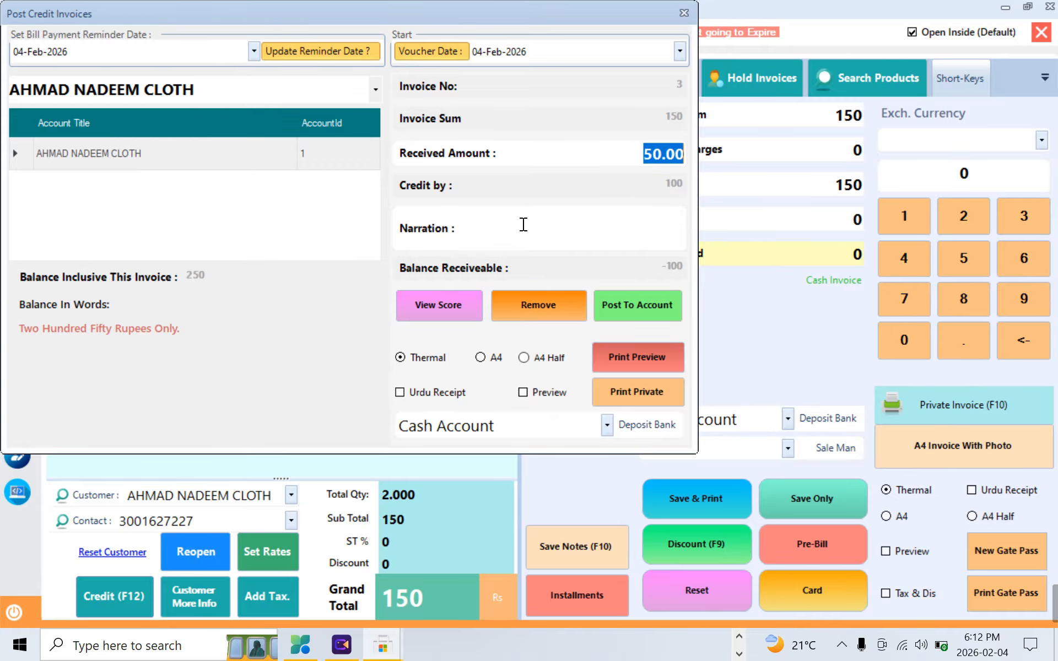
pyautogui.click(522, 225)
pyautogui.click(627, 365)
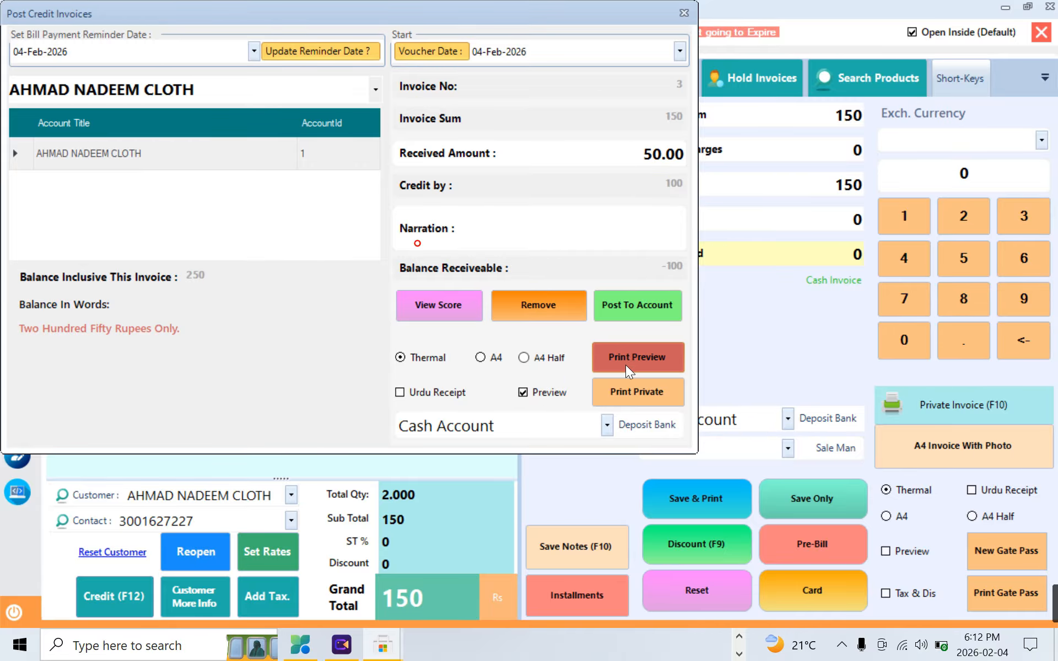
pyautogui.scroll(5, 986, 257)
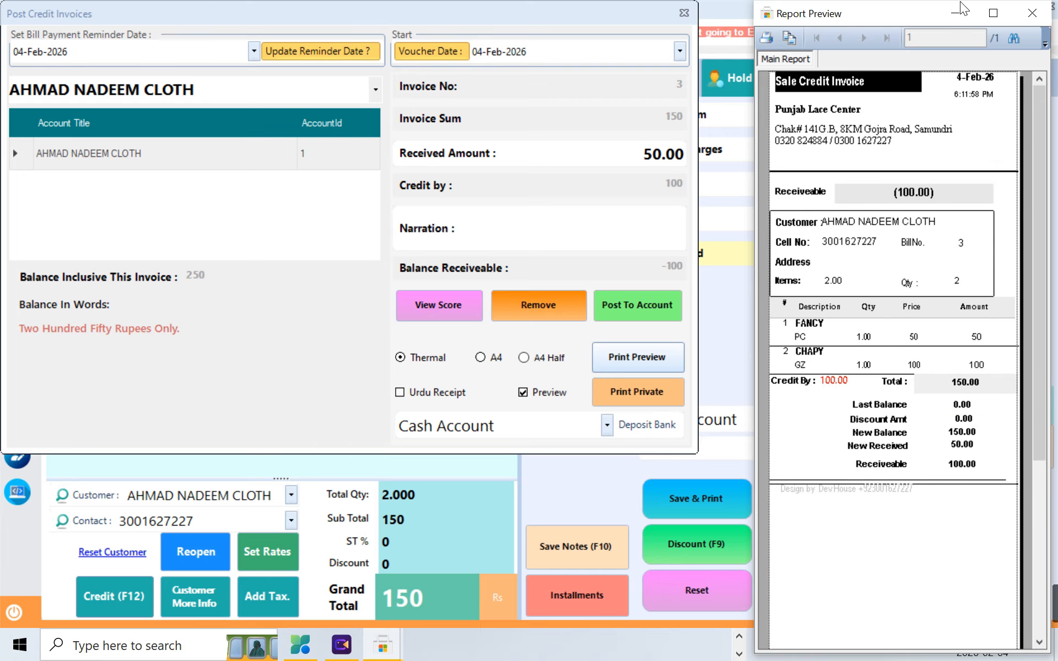
pyautogui.click(1032, 12)
pyautogui.click(677, 16)
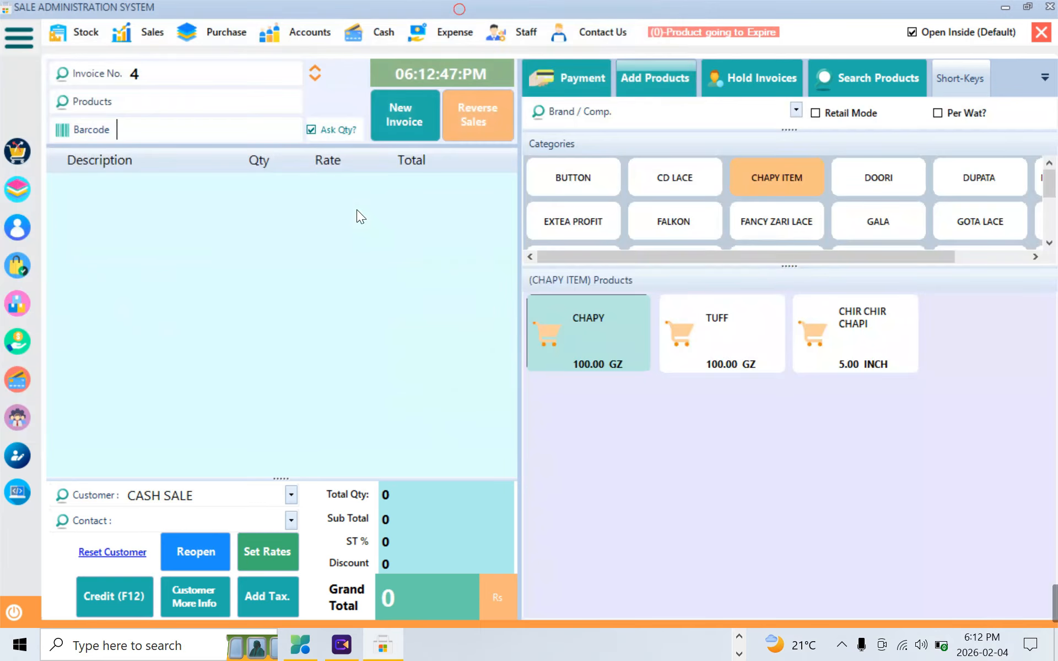
# Recall invoice 3 on the touch sale screen to review the credit sale and close the screen
pyautogui.press('BackSpace')
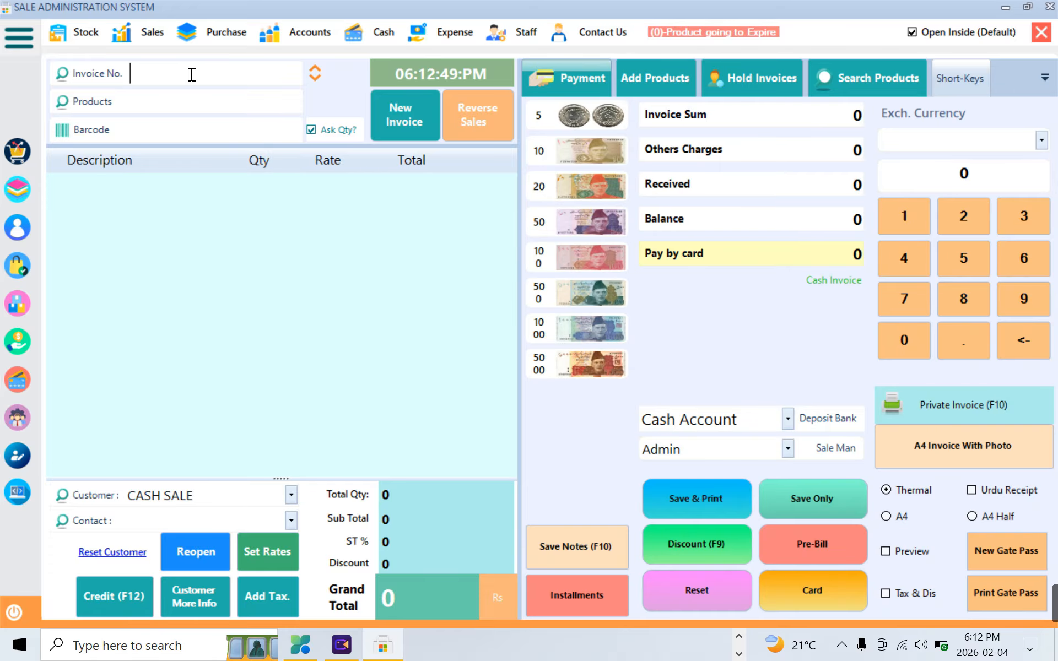
pyautogui.write('3')
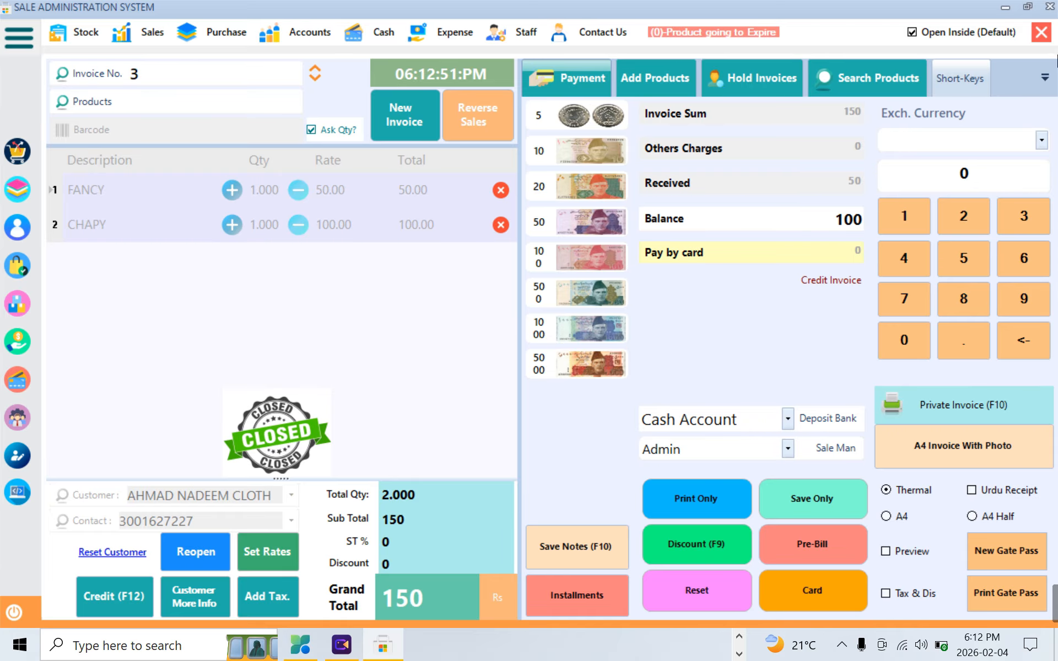
pyautogui.click(1040, 32)
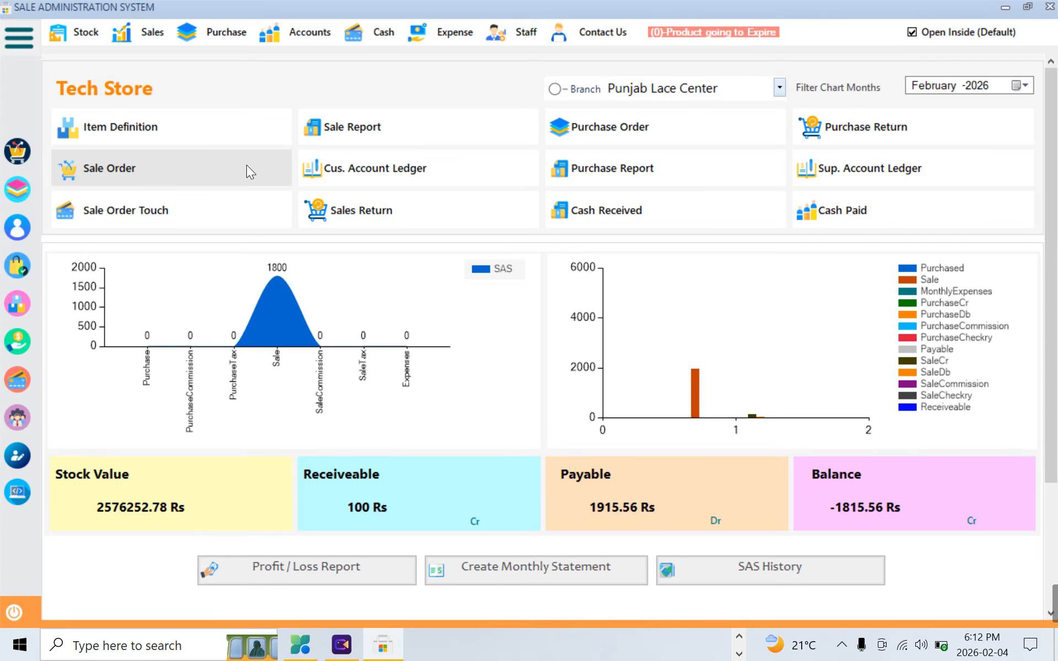
# Generate the cloth customer's detailed single-account ledger, examine its credit, debit and receivable amounts, and close it
pyautogui.click(376, 169)
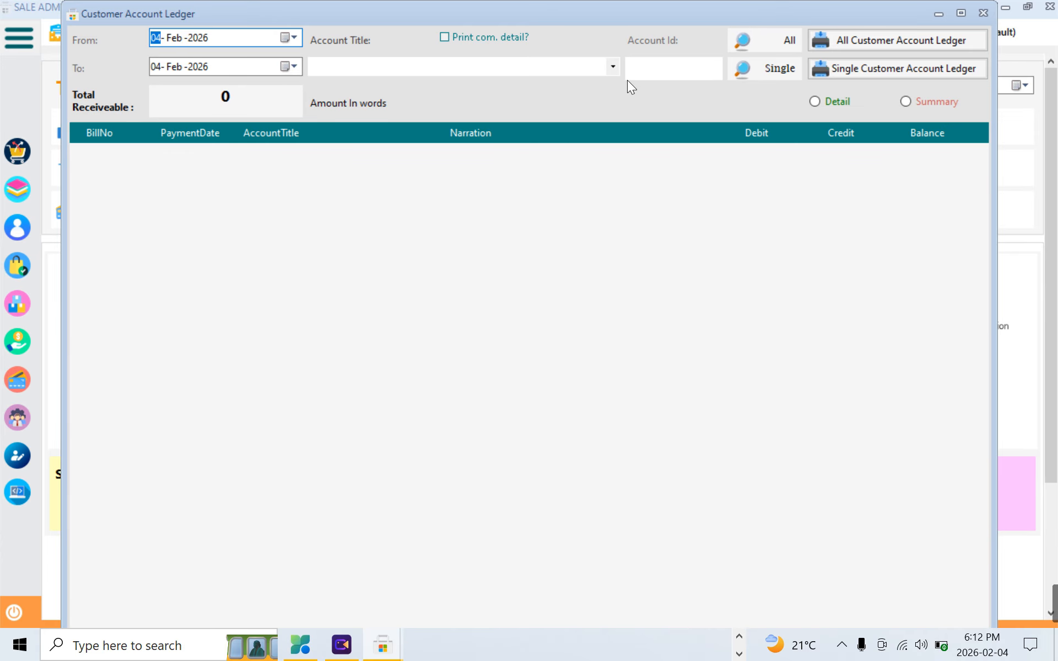
pyautogui.click(612, 67)
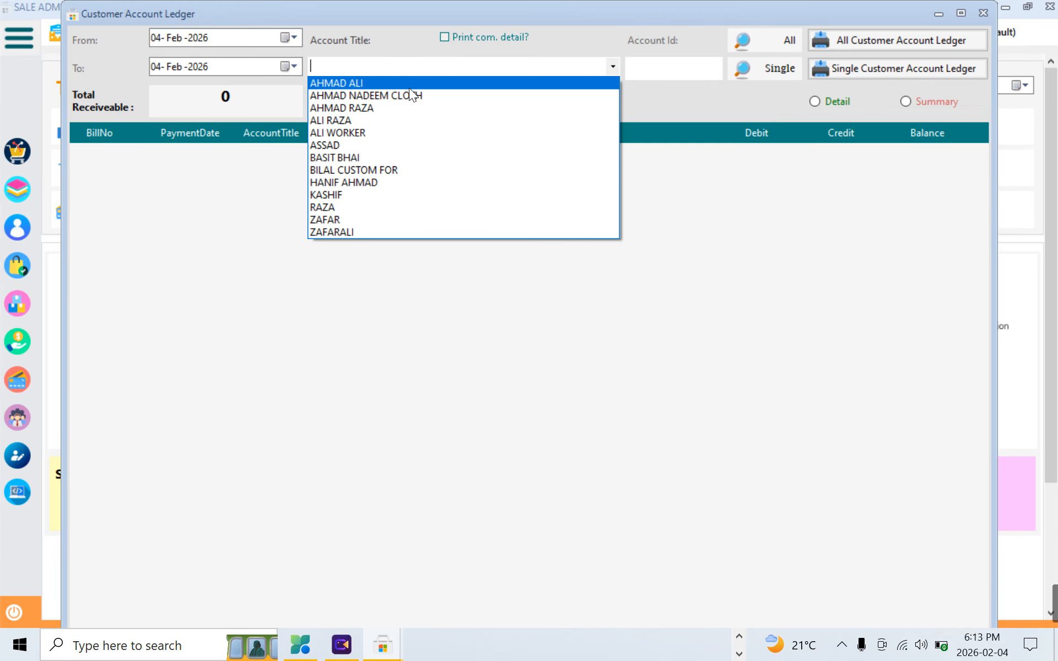
pyautogui.click(410, 94)
pyautogui.click(823, 103)
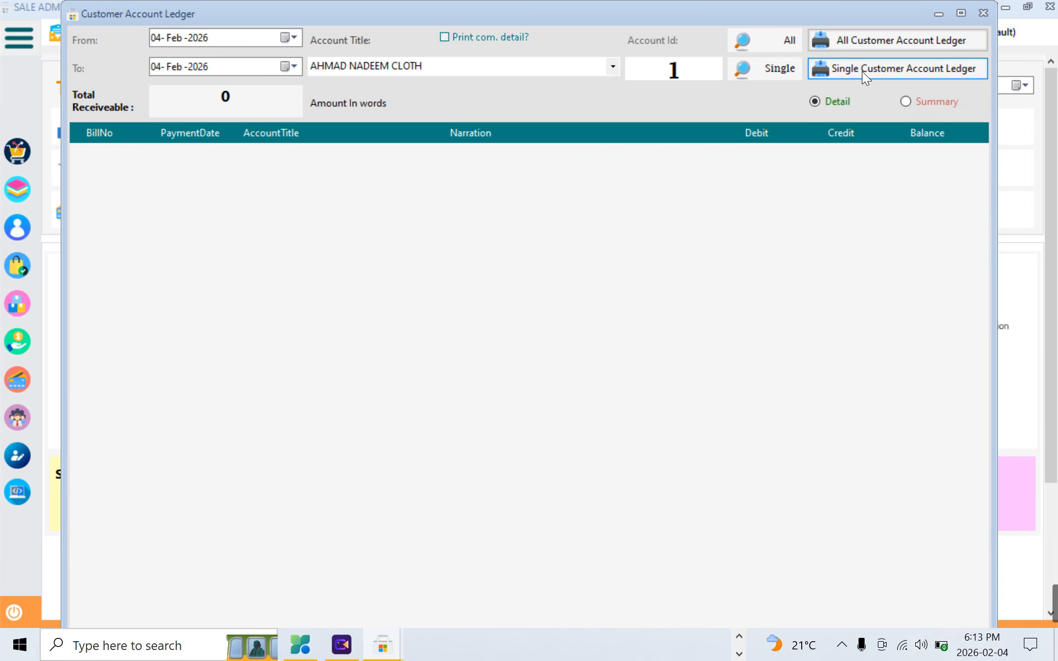
pyautogui.click(862, 71)
pyautogui.click(657, 351)
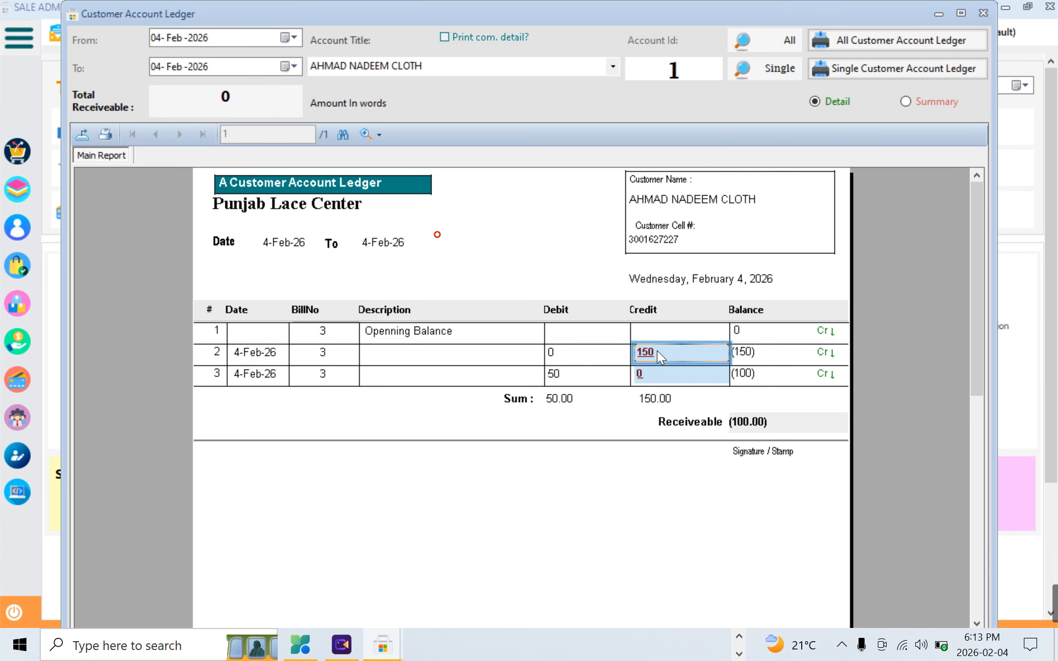
pyautogui.click(589, 370)
pyautogui.click(765, 431)
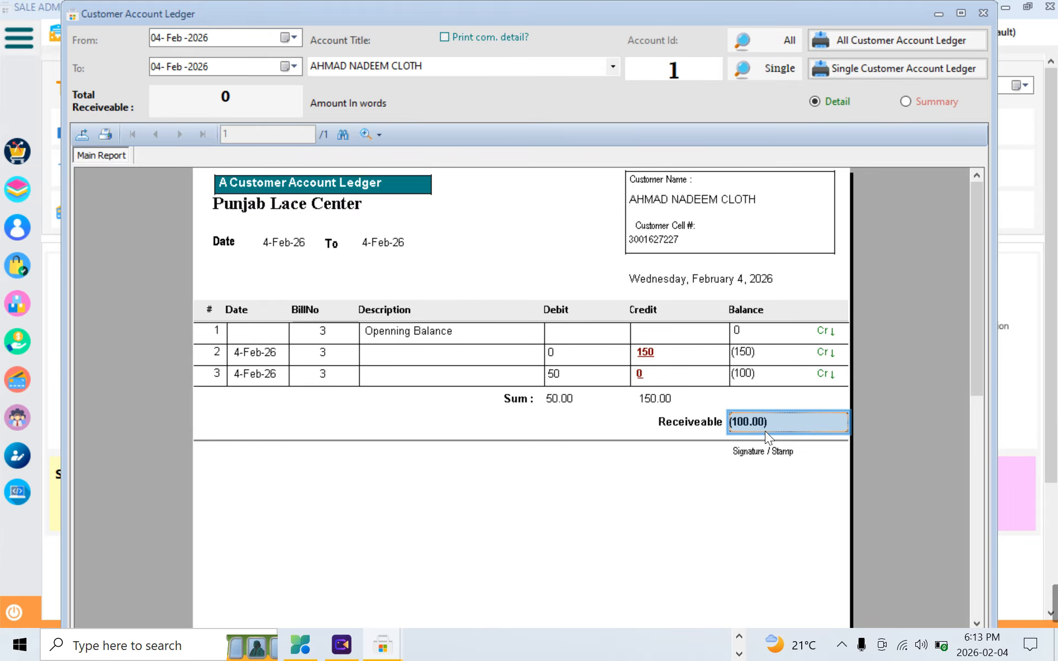
pyautogui.click(983, 12)
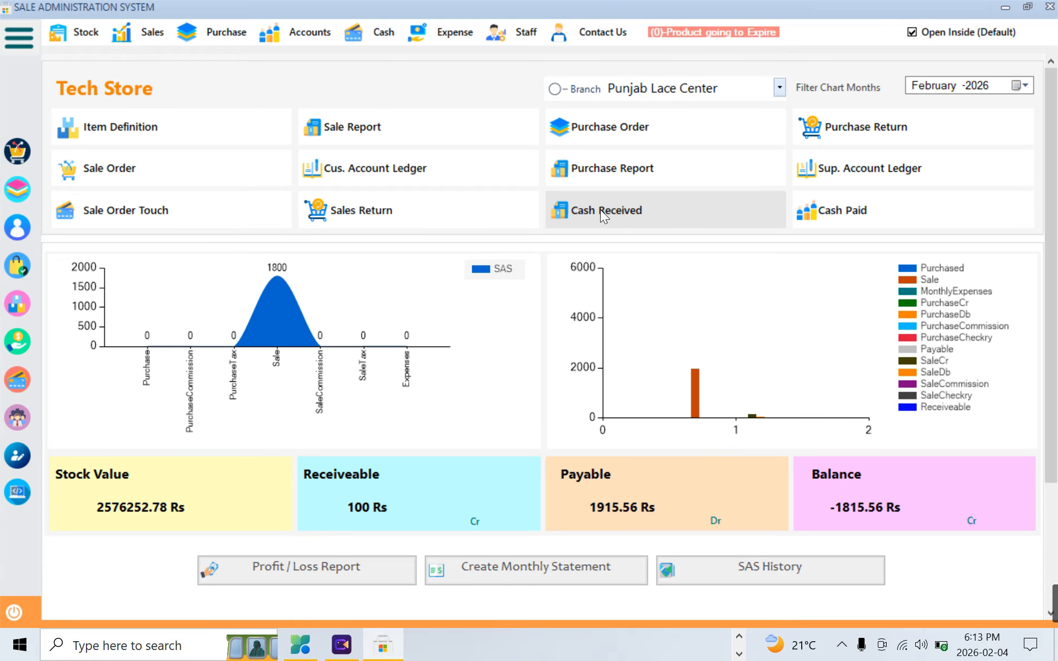
# Record 100 as cash received from the cloth customer into Cash Account and close the form
pyautogui.click(642, 216)
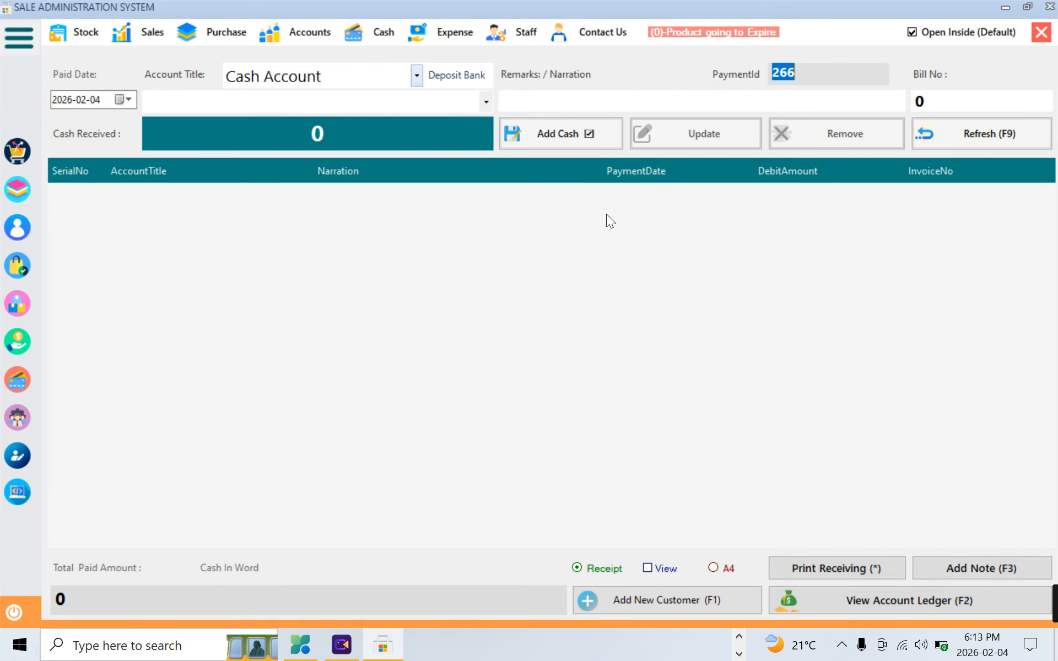
pyautogui.click(451, 101)
pyautogui.click(238, 139)
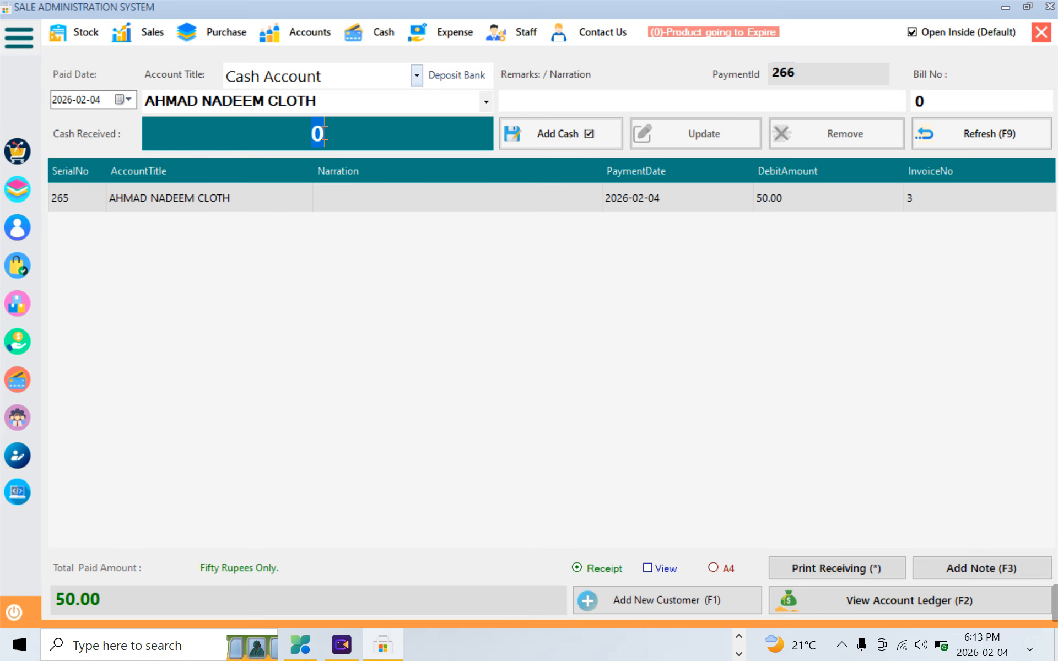
pyautogui.press('BackSpace')
pyautogui.write('100')
pyautogui.click(552, 137)
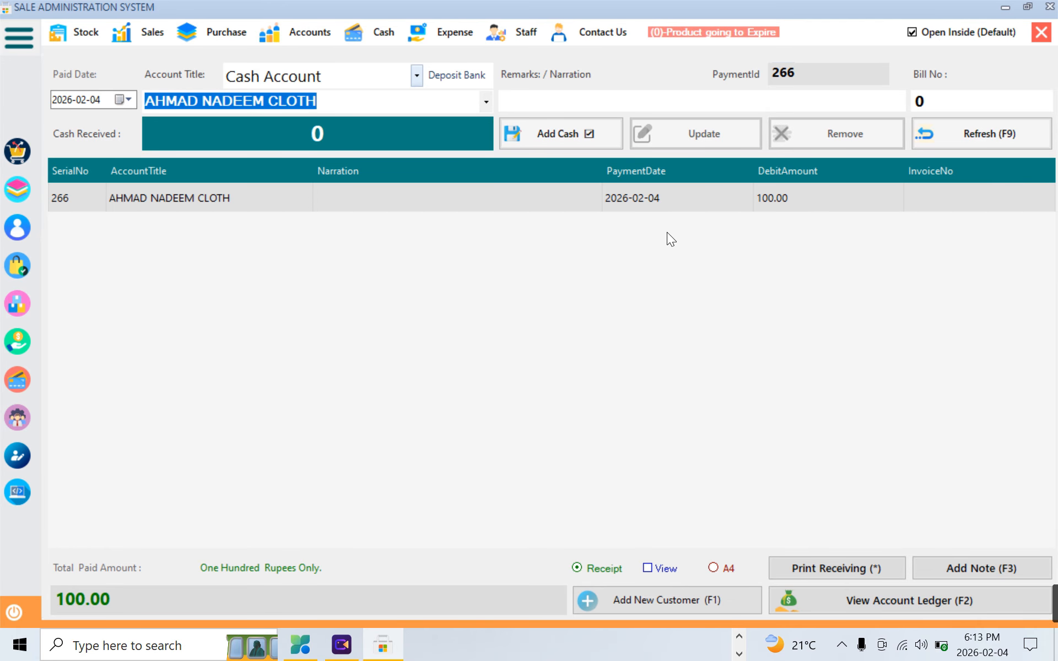
pyautogui.click(1041, 32)
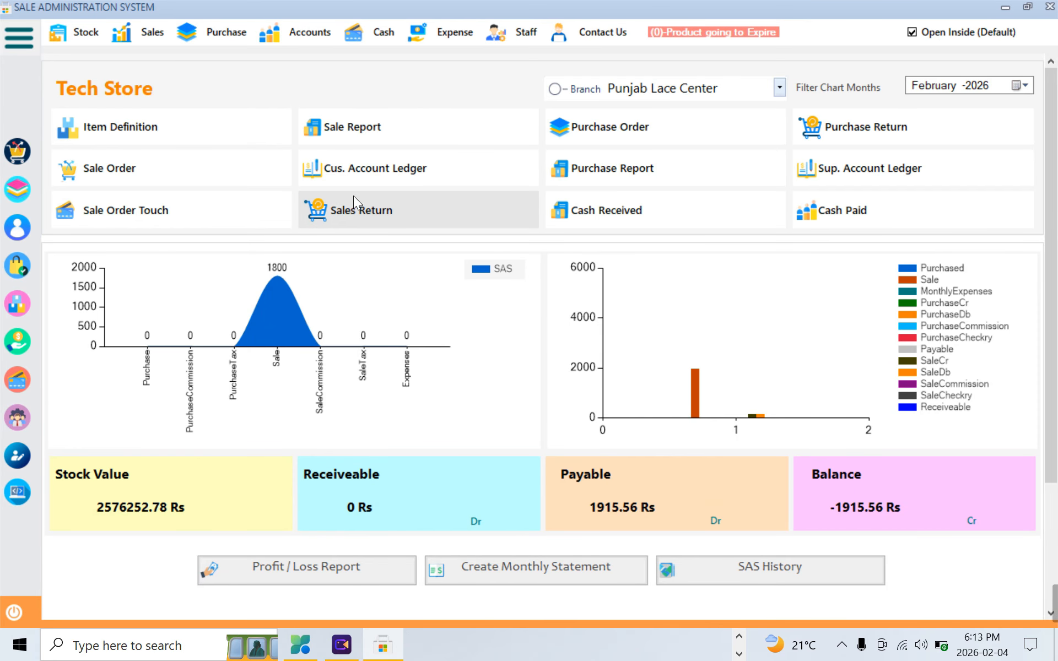
# Regenerate the cloth customer's detailed ledger to examine the sale, both payments and the closing balance, then close it
pyautogui.click(393, 178)
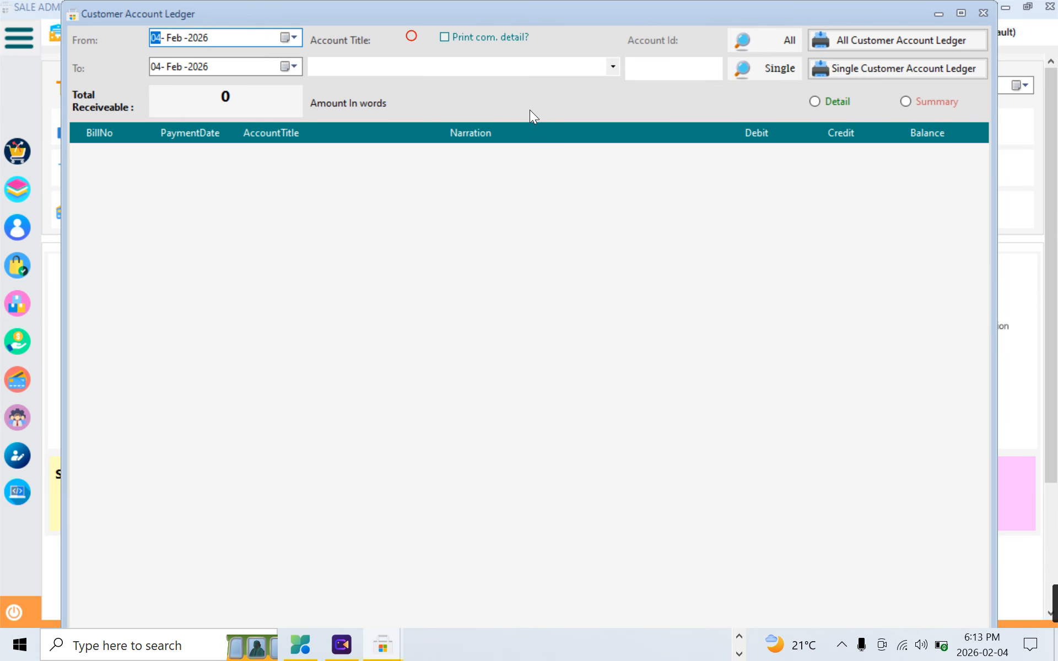
pyautogui.click(615, 70)
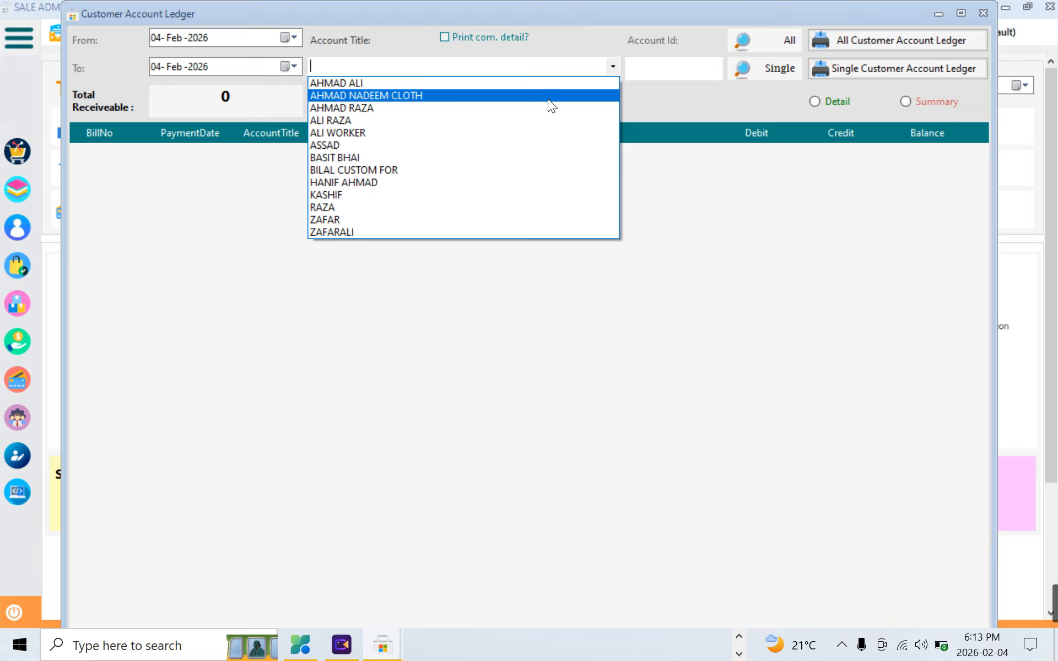
pyautogui.click(448, 97)
pyautogui.click(821, 100)
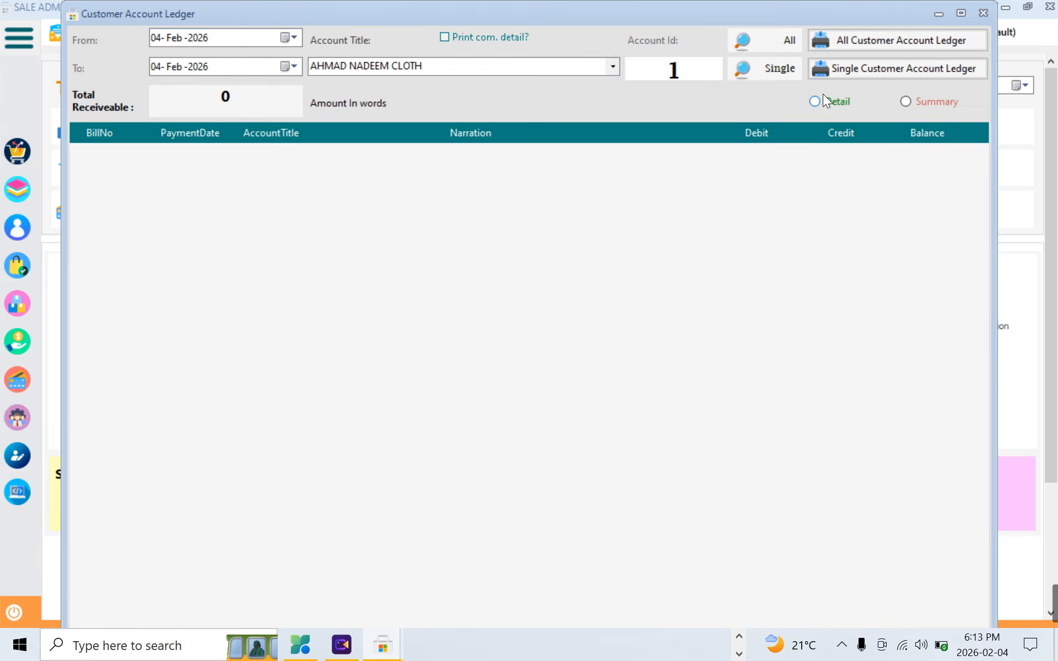
pyautogui.click(882, 69)
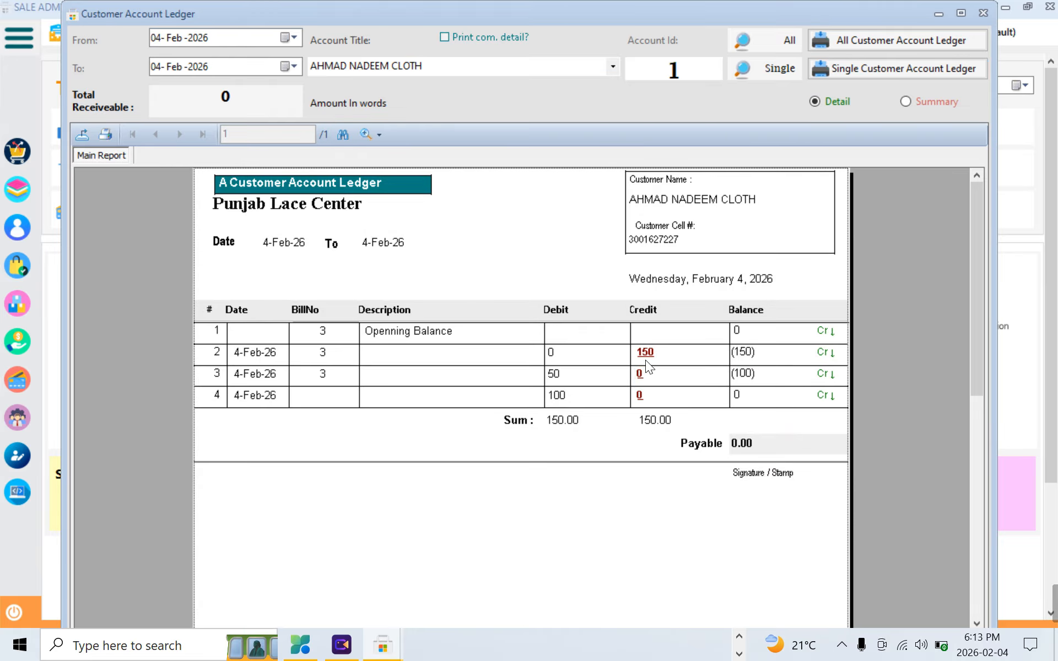
pyautogui.click(645, 355)
pyautogui.click(574, 380)
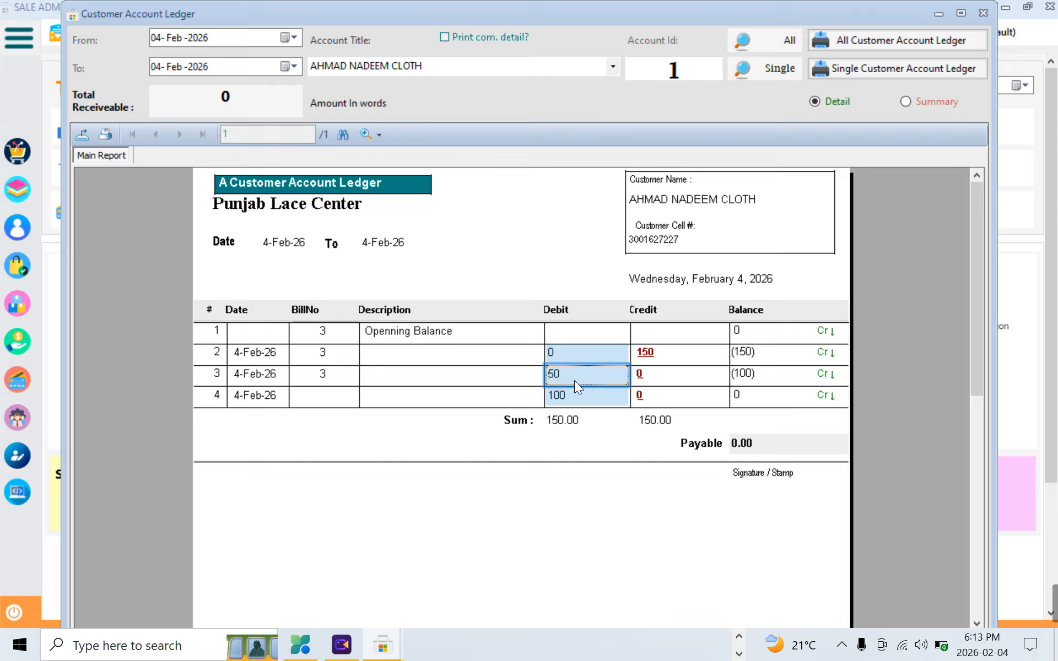
pyautogui.click(606, 391)
pyautogui.click(760, 454)
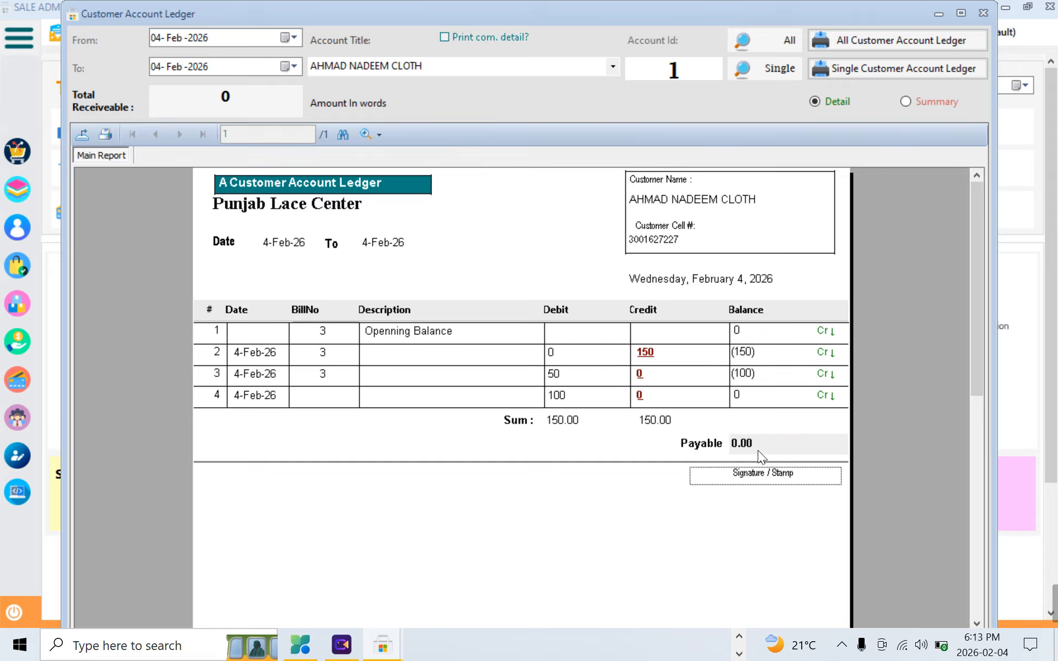
pyautogui.click(983, 12)
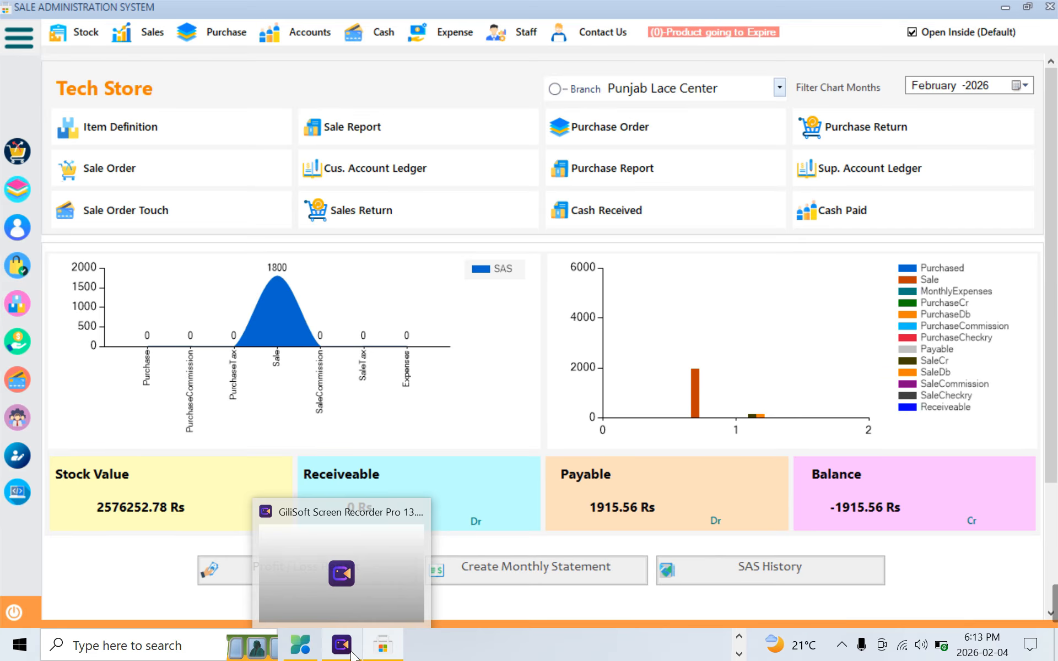
pyautogui.click(361, 635)
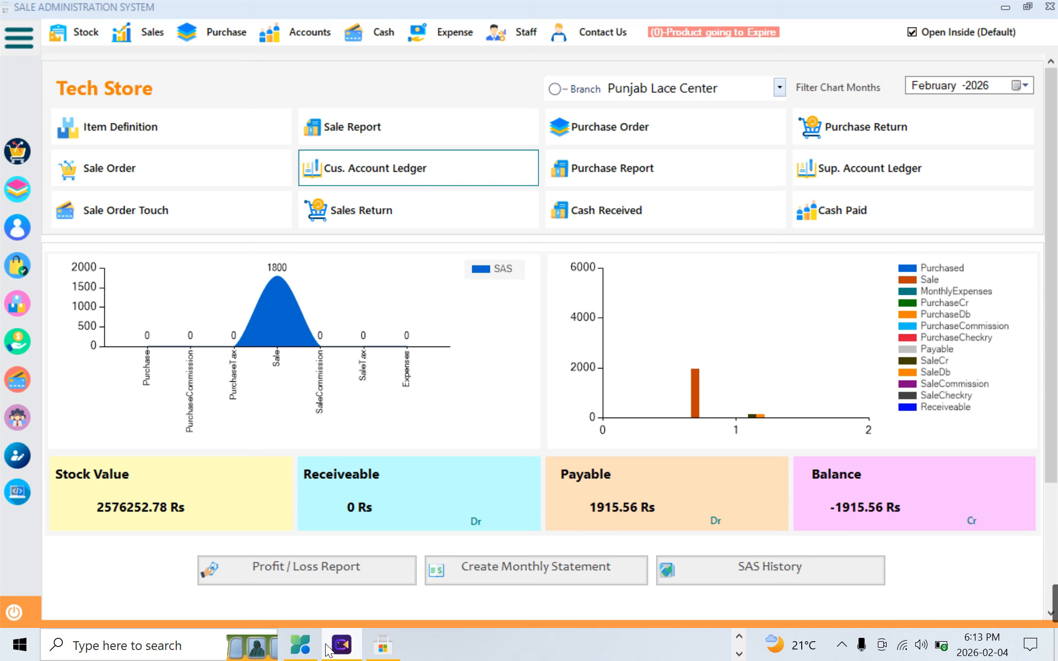